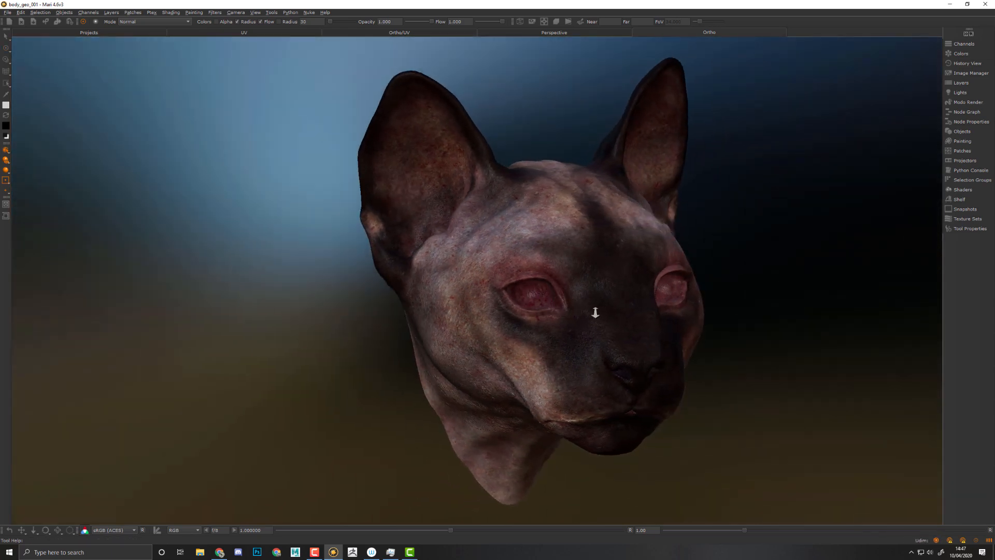
Inspect the textured cat head up close from several angles, including the eyes, muzzle and ears.
scroll(595, 311, "up", 6)
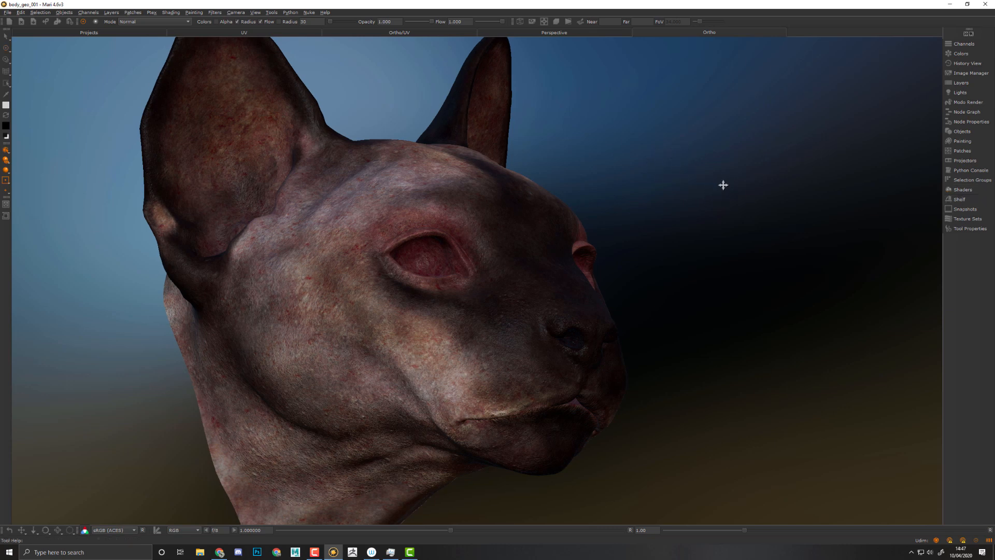
middle_click_drag(723, 185, 751, 186)
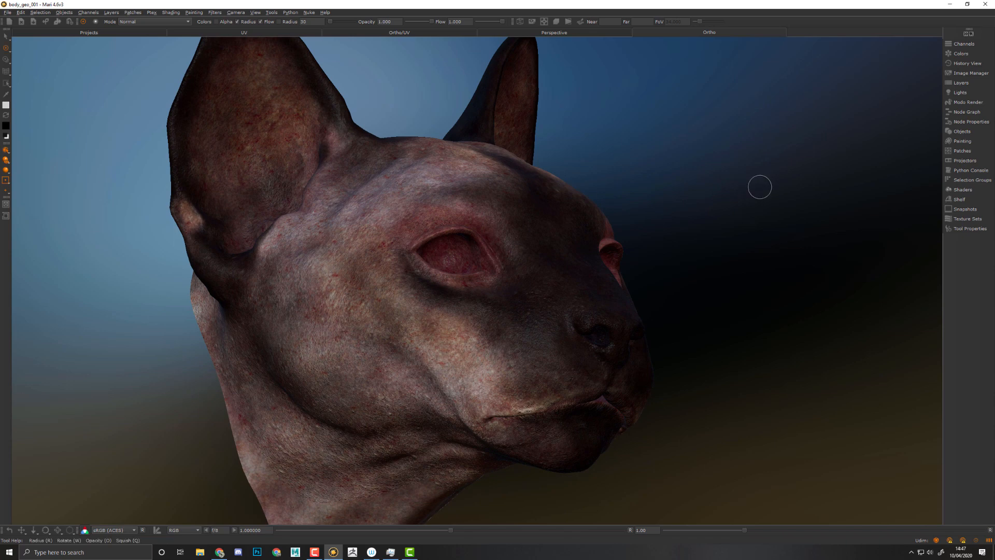
right_click_drag(673, 180, 726, 197)
mouse_move(751, 241)
left_mouse_down("alt")
mouse_move(802, 246)
mouse_move(726, 251)
mouse_move(763, 252)
mouse_move(777, 238)
mouse_move(767, 298)
mouse_move(802, 246)
left_mouse_up("alt")
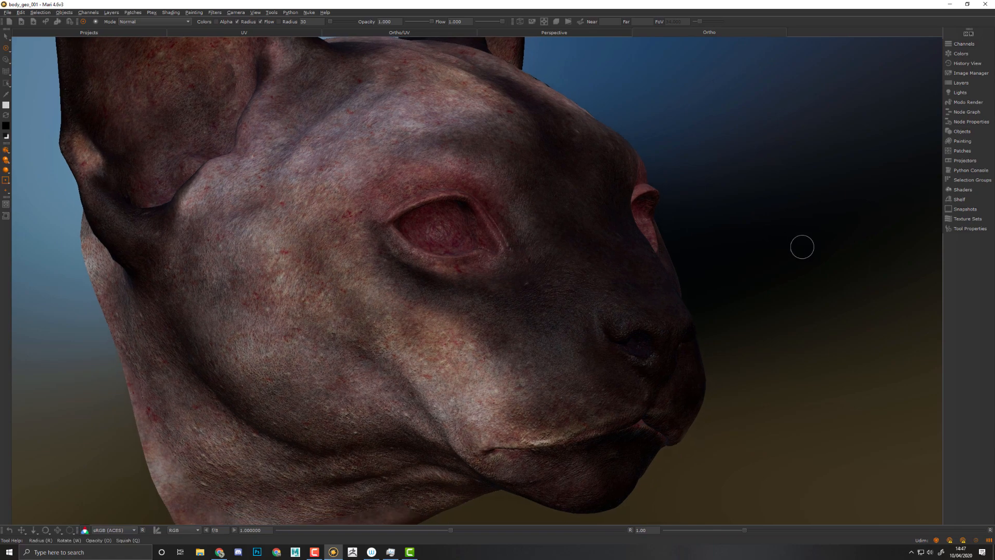
right_click_drag(763, 238, 788, 248, "alt")
mouse_move(773, 249)
left_mouse_down("alt")
mouse_move(802, 250)
mouse_move(735, 248)
left_mouse_up("alt")
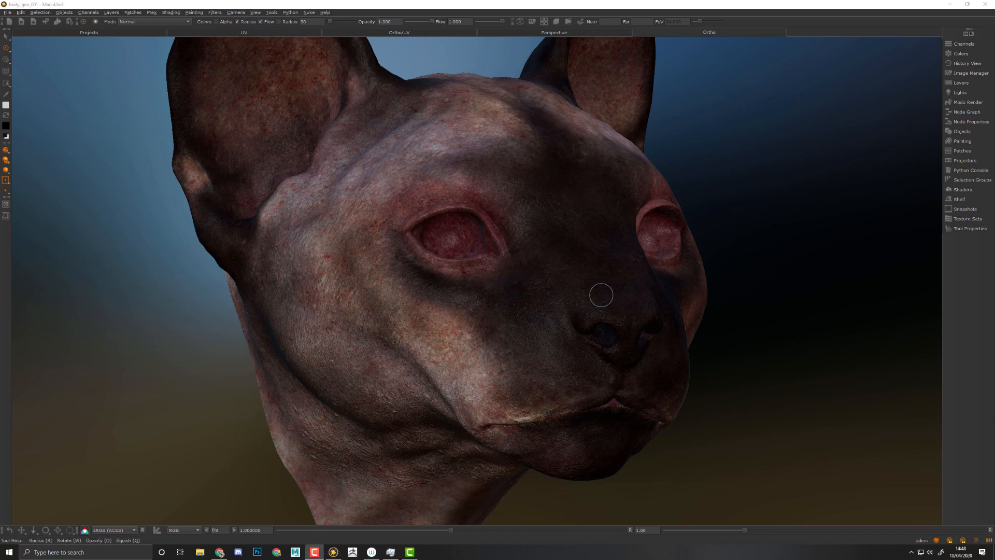
middle_click_drag(616, 330, 610, 360, "alt")
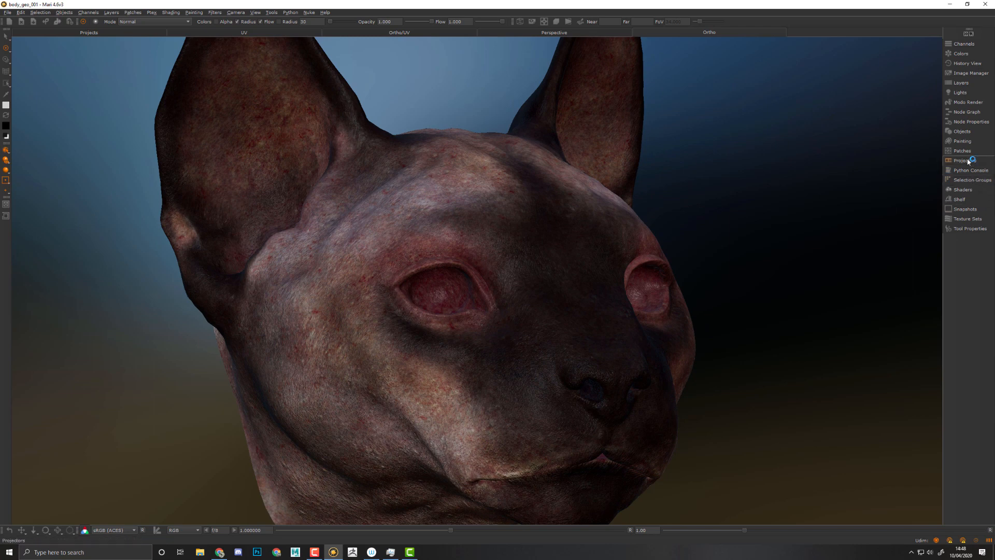
Dock the Node Properties palette beside the viewport and the Node Graph below it, and make the graph area taller.
left_click(971, 121)
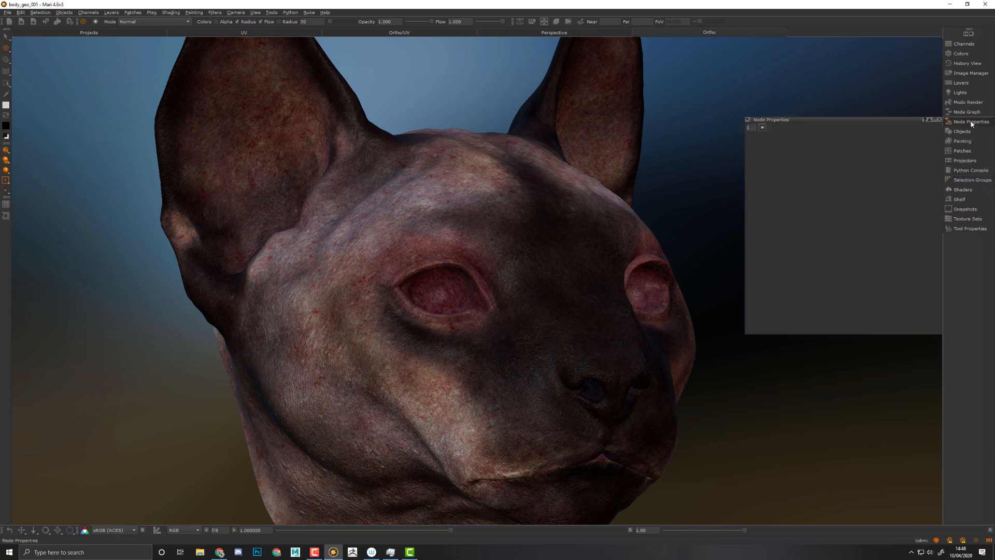
left_click_drag(812, 124, 928, 129)
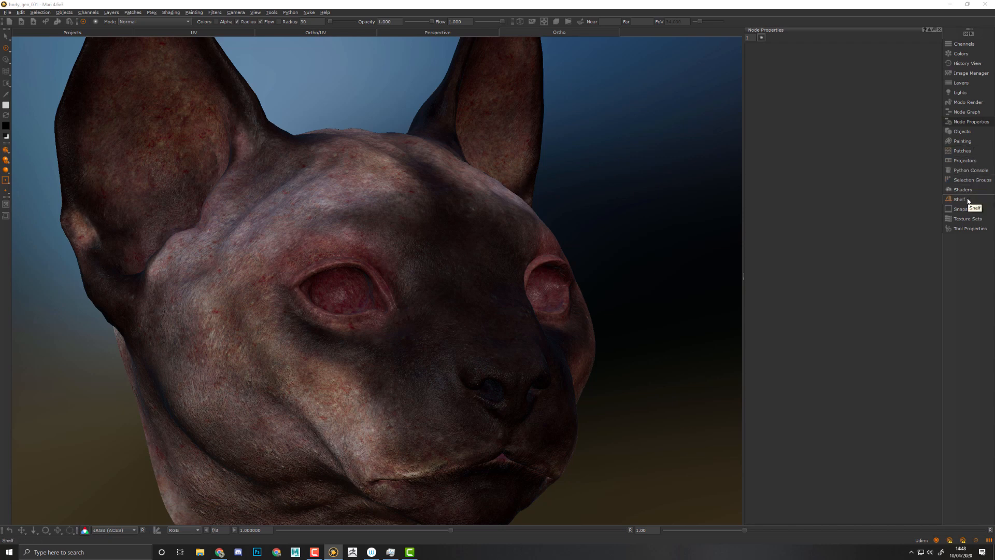
left_click(967, 112)
left_click_drag(685, 110, 587, 515)
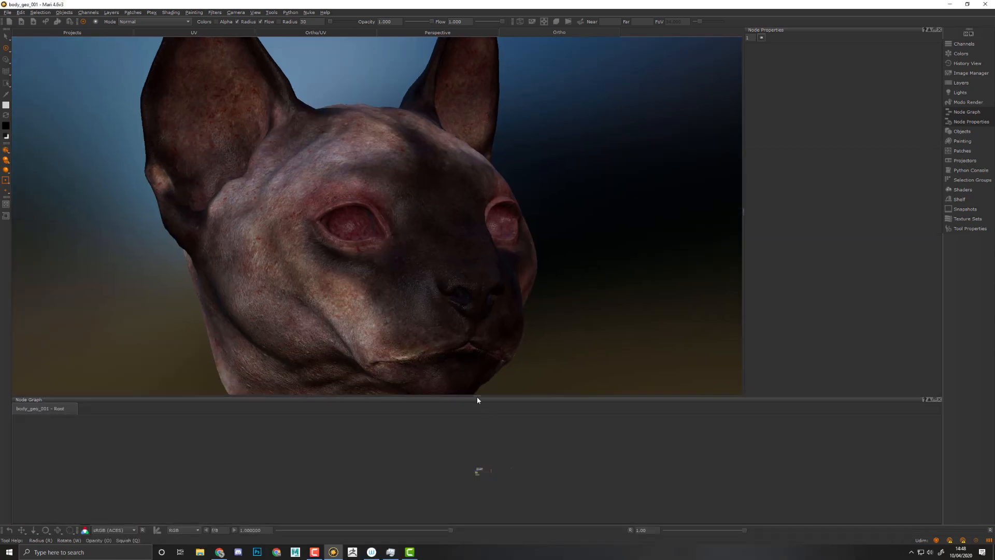
left_click_drag(478, 396, 490, 335)
Trace the node chain from the ISO backdrop towards the shader and view its last node's output on the model.
middle_click_drag(500, 418, 688, 453)
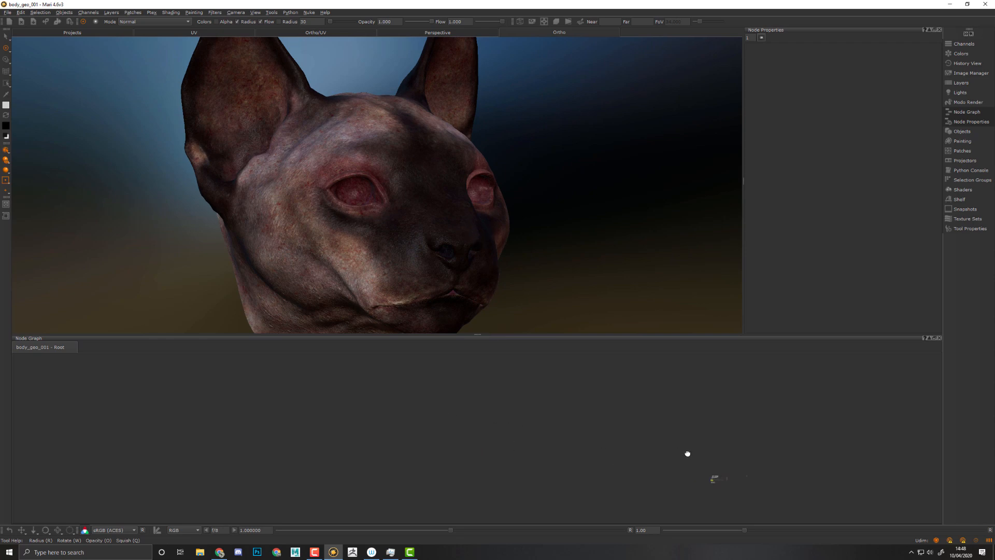
key("f")
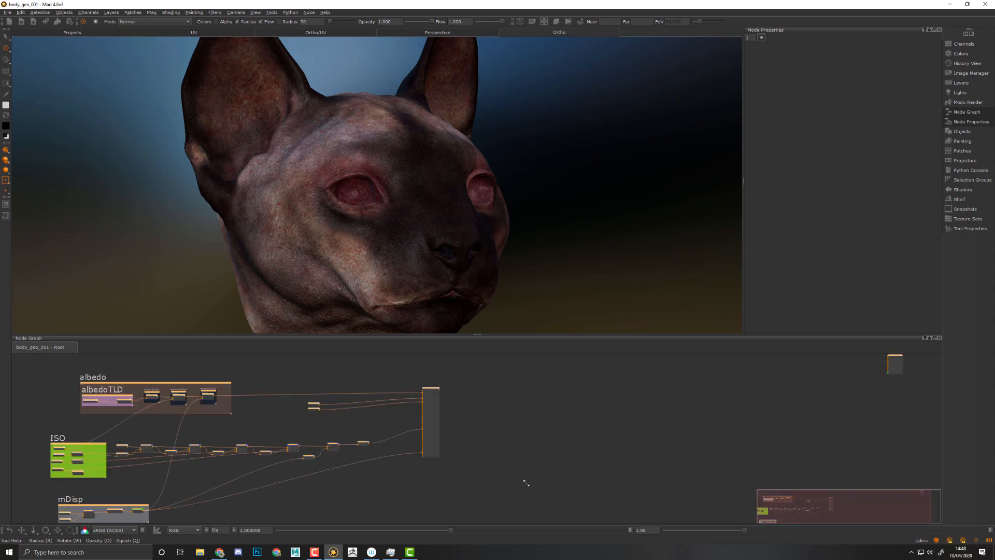
right_click_drag(526, 483, 551, 484, "alt")
middle_click_drag(497, 489, 786, 442)
right_click_drag(308, 421, 394, 425, "alt")
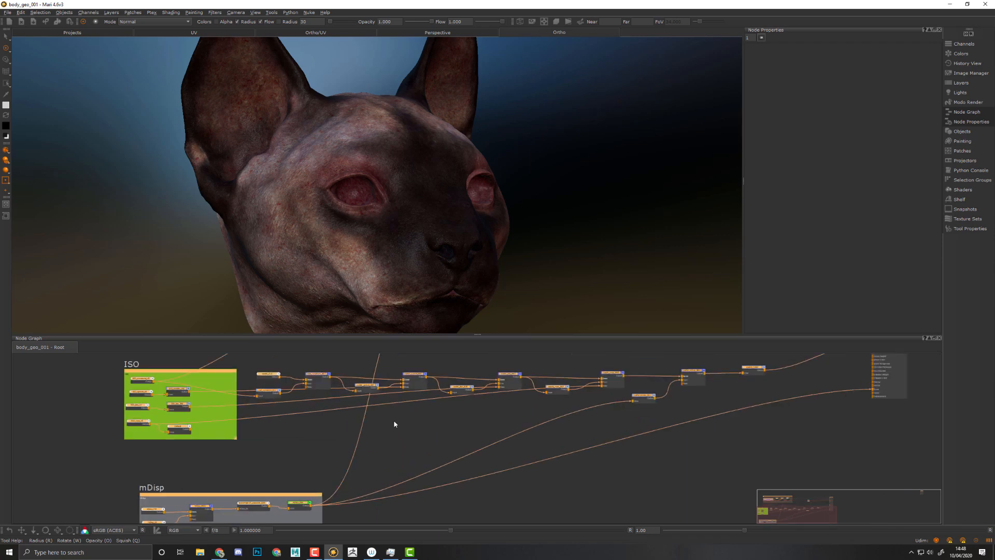
middle_click_drag(375, 404, 419, 449)
right_click_drag(294, 436, 331, 438, "alt")
middle_click_drag(348, 444, 565, 433)
right_click_drag(519, 436, 538, 436, "alt")
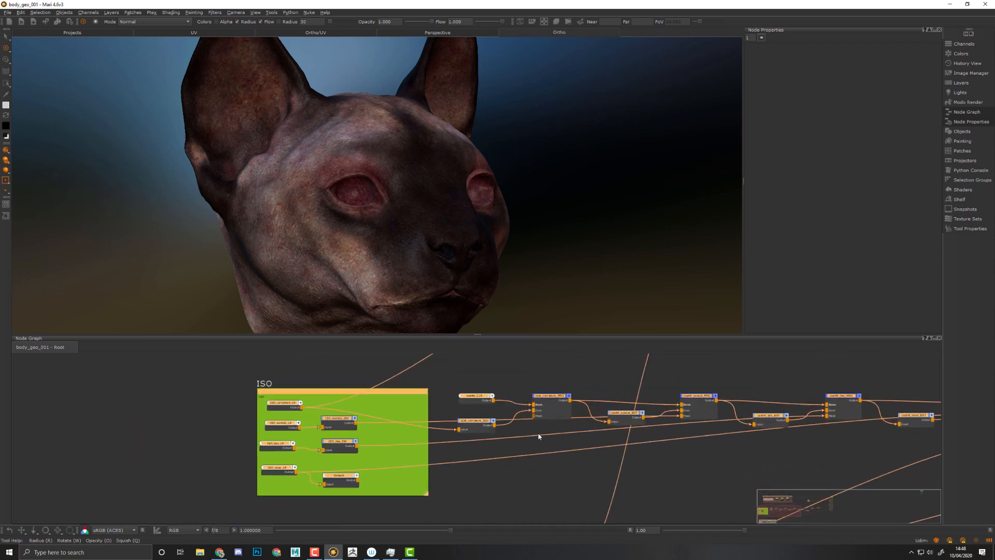
mouse_move(727, 431)
middle_mouse_down()
mouse_move(384, 442)
mouse_move(469, 445)
middle_mouse_up()
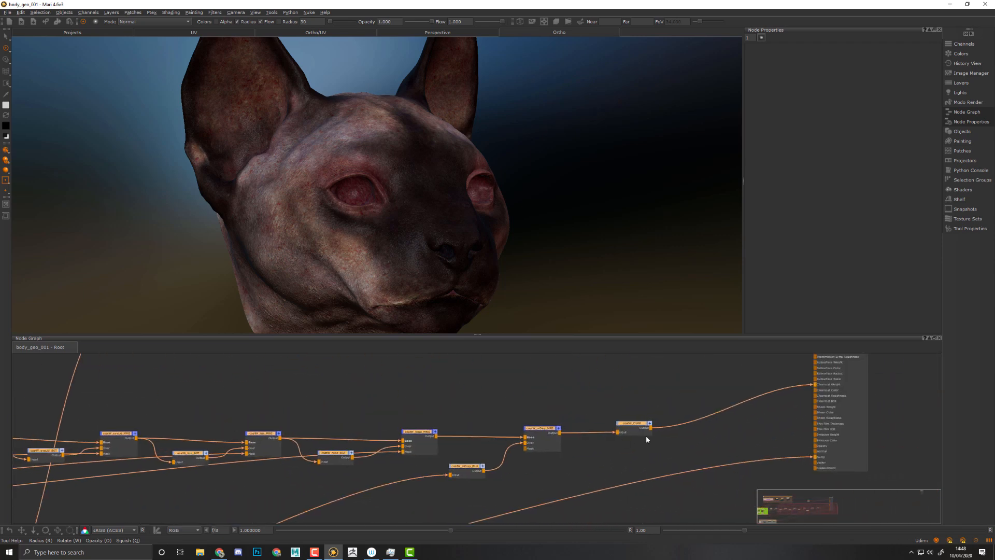
key("1")
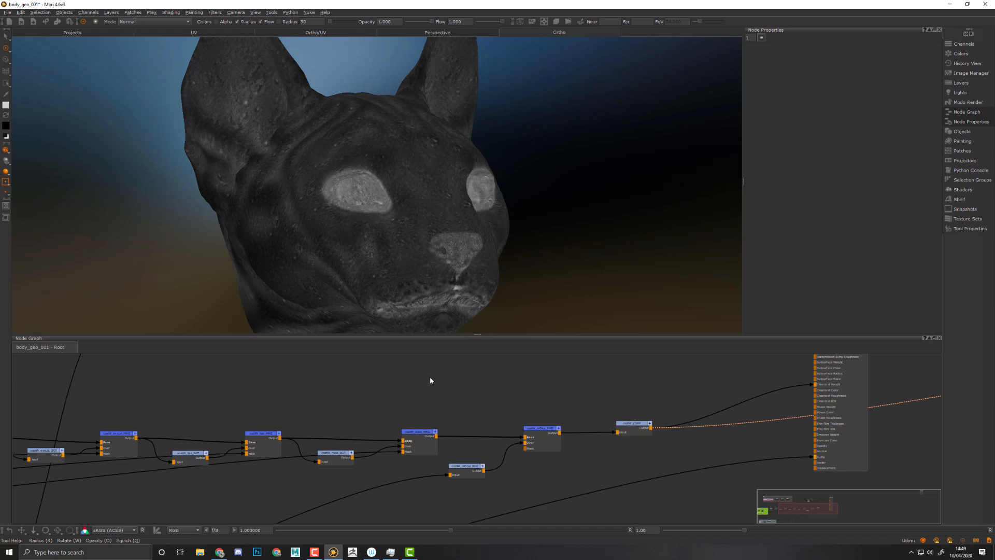
Enclose the whole coat weight node chain between the ISO backdrop and the shader in a new Backdrop.
middle_click_drag(429, 371, 595, 356)
scroll(706, 375, "down", 3)
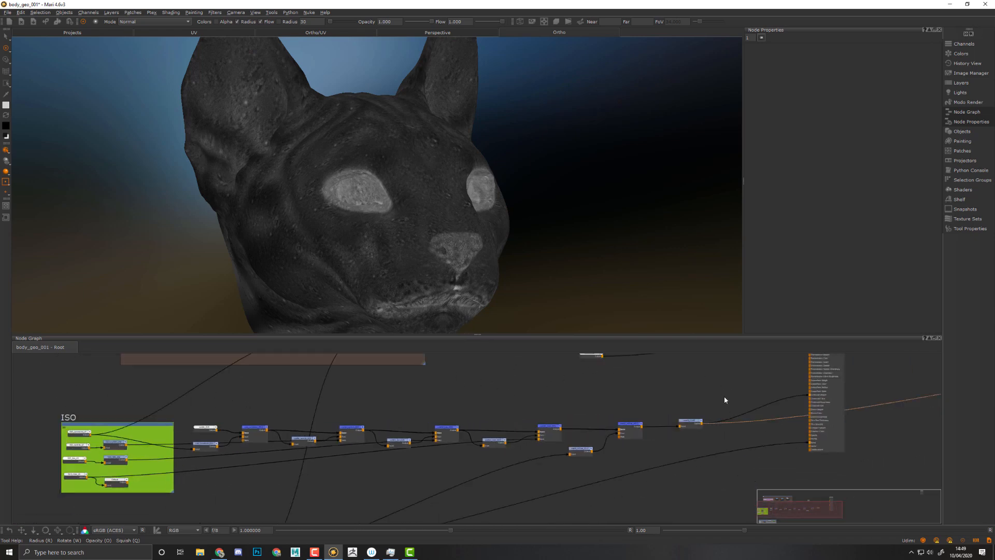
left_click_drag(725, 399, 194, 494)
key("Tab")
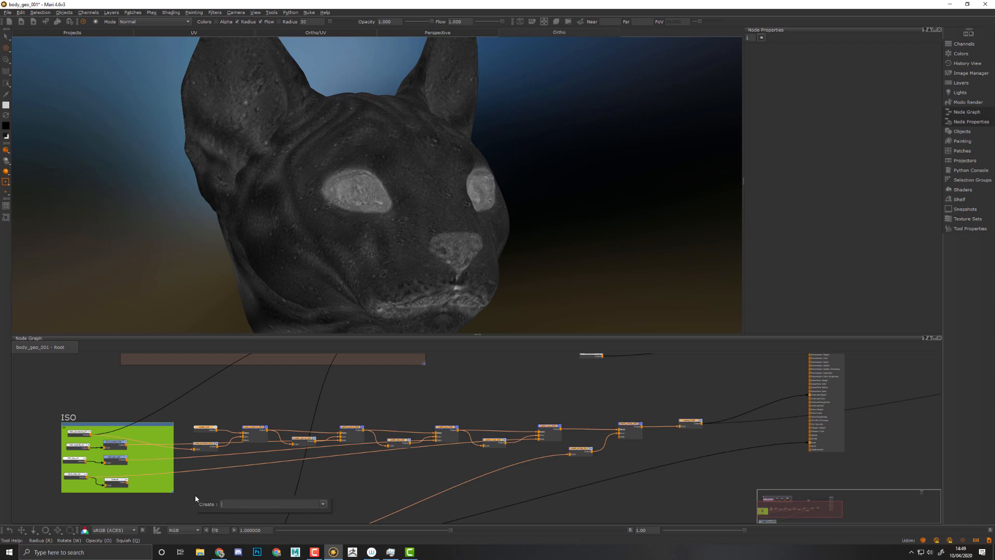
type("bac")
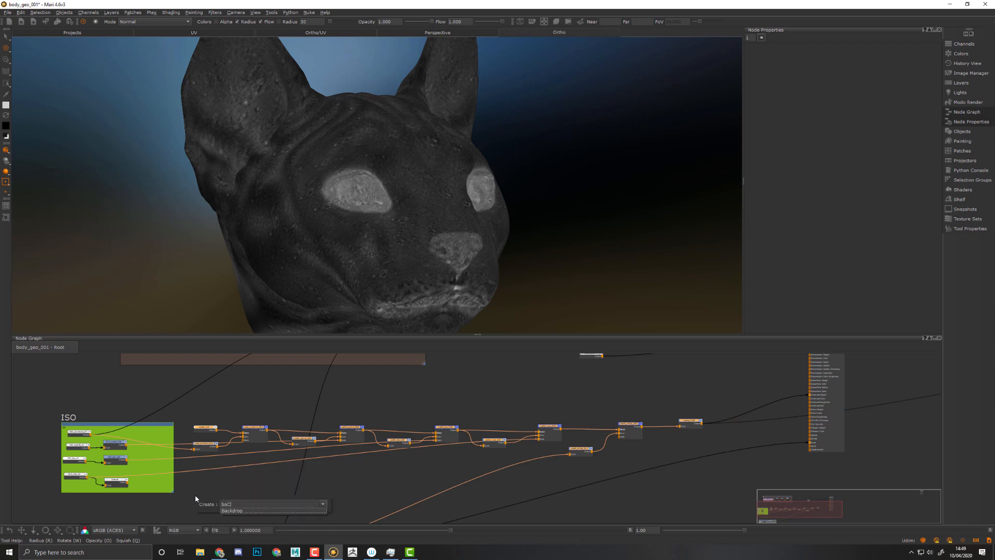
key("Down")
key("Return")
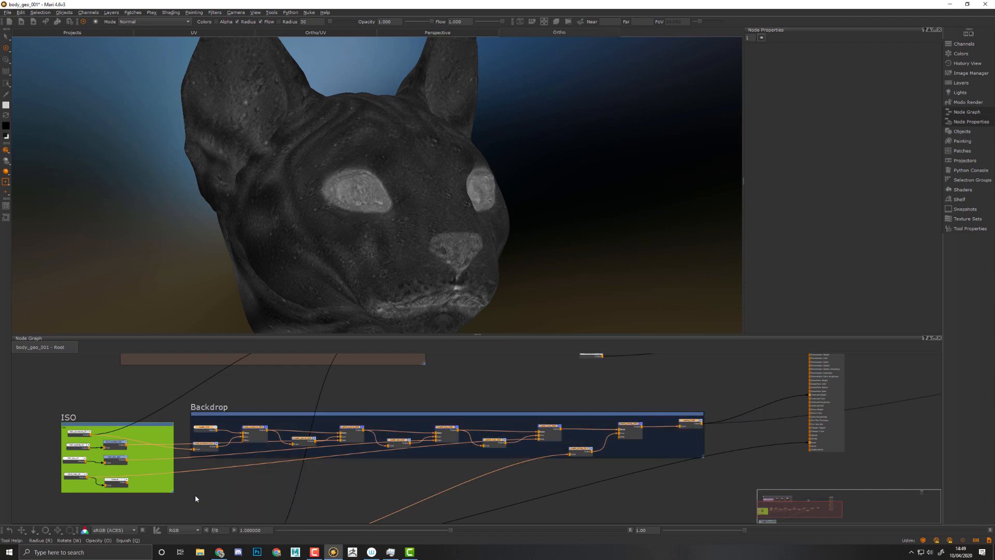
Name the new backdrop around the node chain coatW and give it the label coatW.
middle_click_drag(309, 453, 439, 427)
scroll(350, 425, "up", 3)
left_click(436, 412)
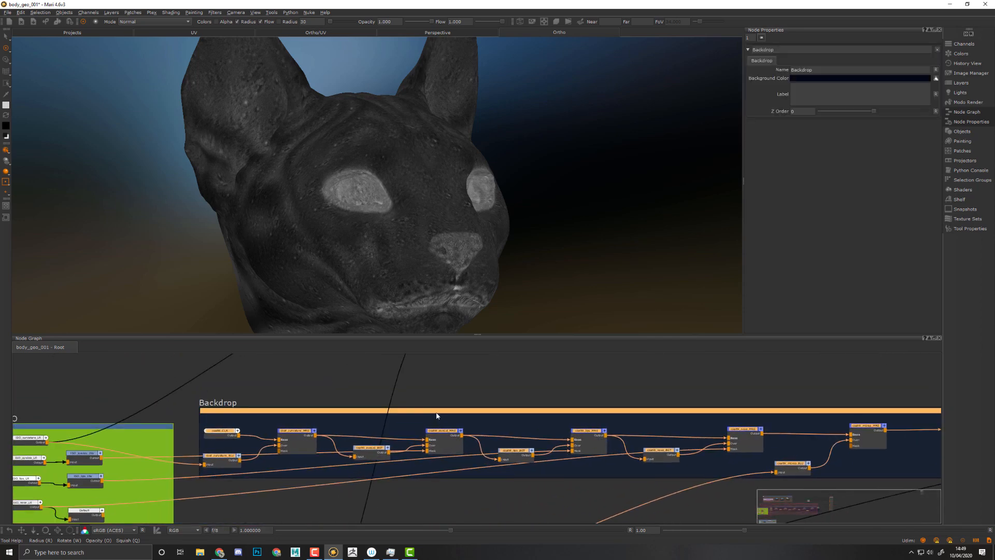
double_click(834, 70)
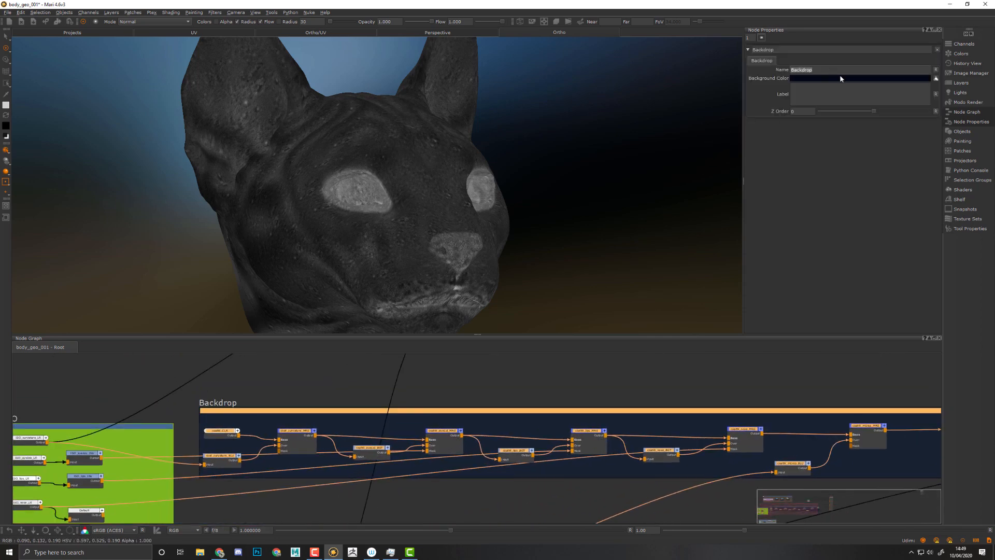
type("coatW")
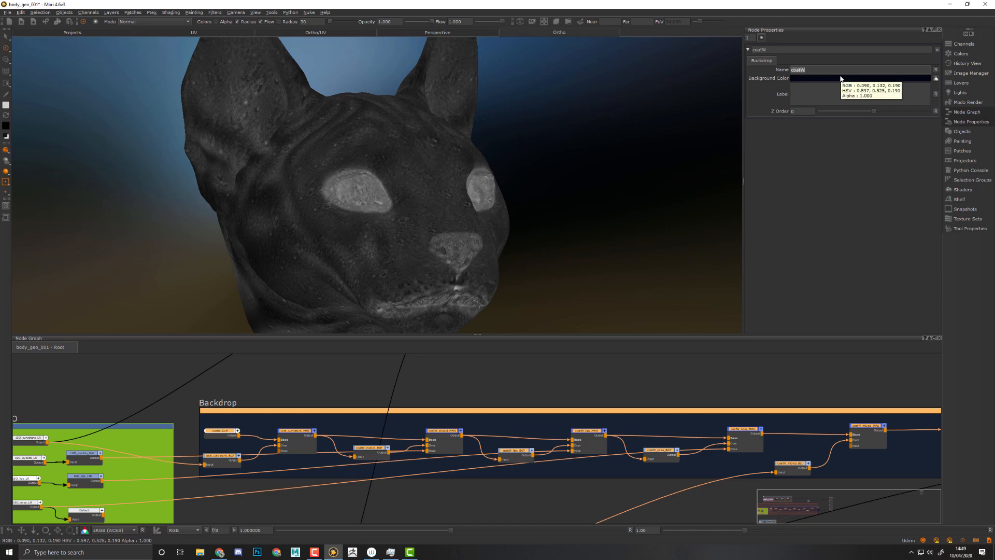
left_click(840, 79)
left_click(829, 93)
type("coatW")
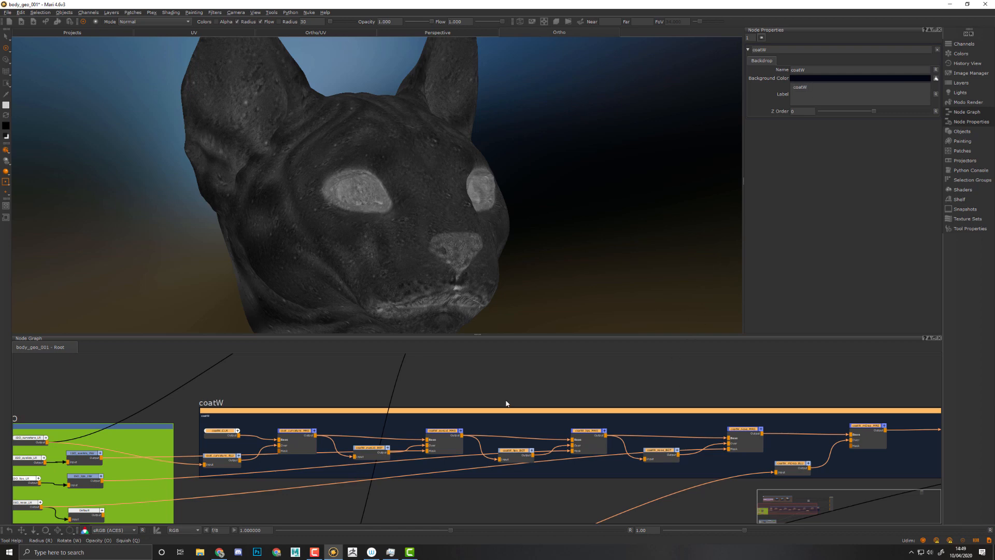
Collapse the coatW backdrop and all its nodes into a Group and place it beside the ISO backdrop.
middle_click_drag(509, 405, 489, 329)
scroll(779, 414, "down", 2)
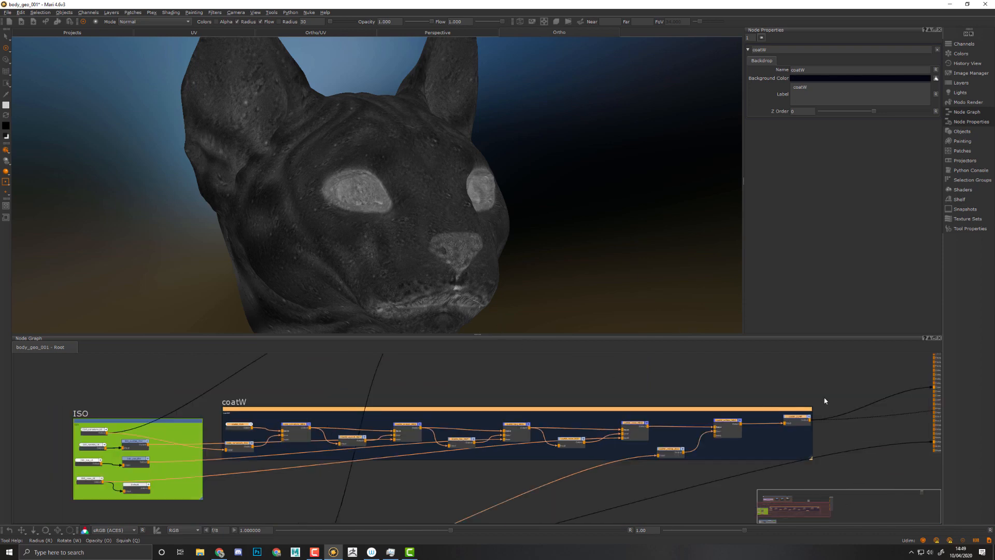
left_click_drag(825, 401, 217, 480)
key("Tab")
type("gr")
left_click(262, 502)
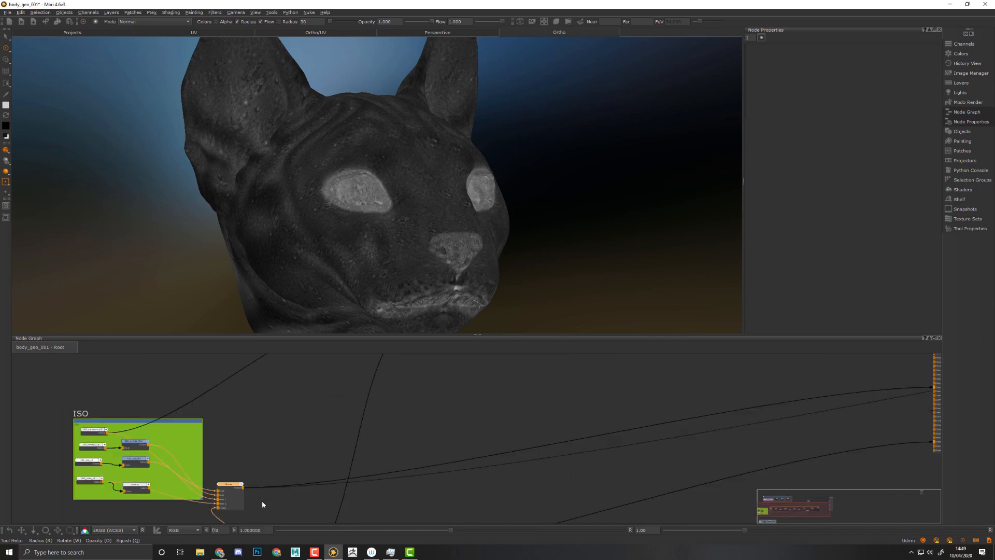
left_click_drag(233, 495, 297, 427)
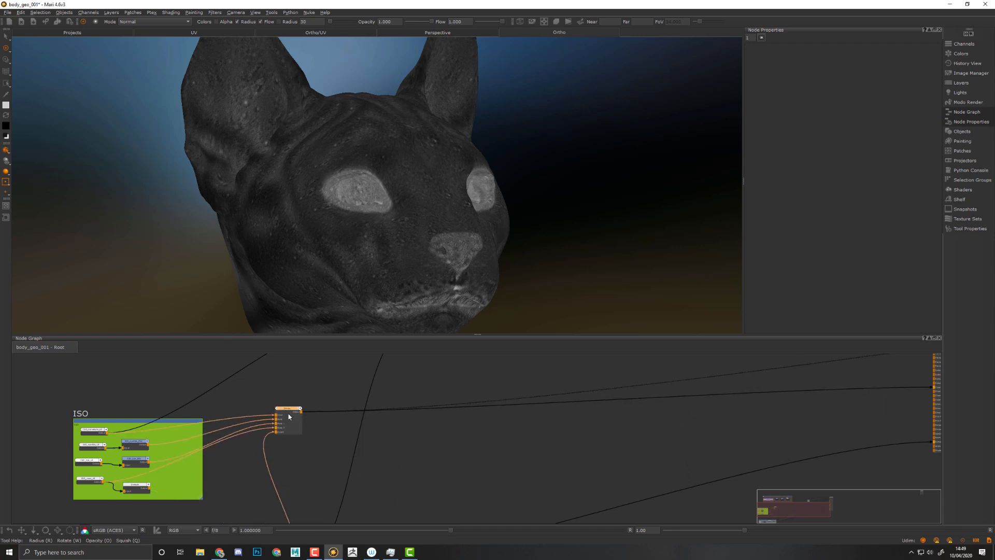
Rename the group node coatW_GRP and shift it slightly to line up with the ISO backdrop.
middle_click_drag(282, 447, 473, 423)
scroll(548, 411, "up", 3)
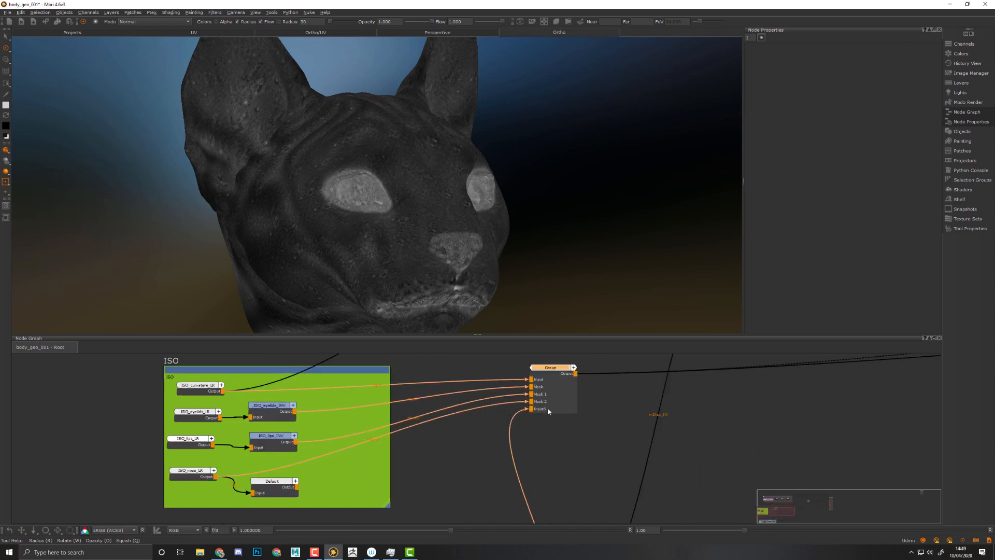
left_click_drag(551, 383, 551, 398)
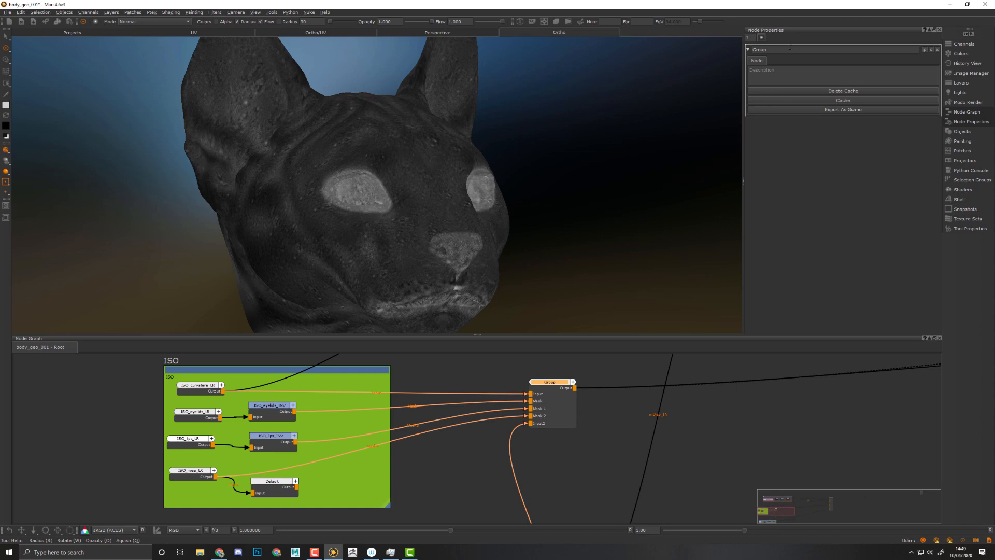
double_click(790, 46)
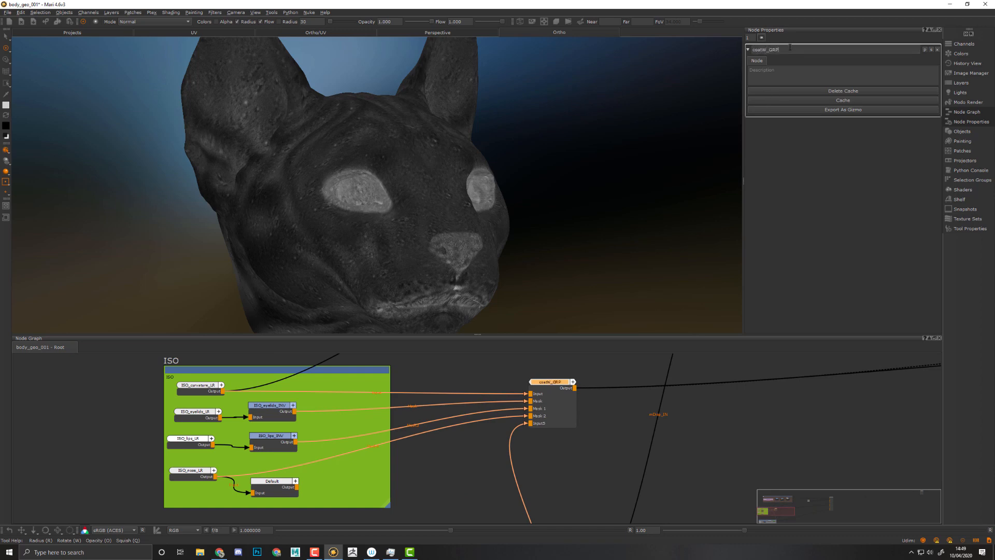
Enclose the coatW_GRP node in a new Backdrop.
left_click_drag(613, 371, 474, 459)
key("Tab")
type("bac")
left_click(518, 473)
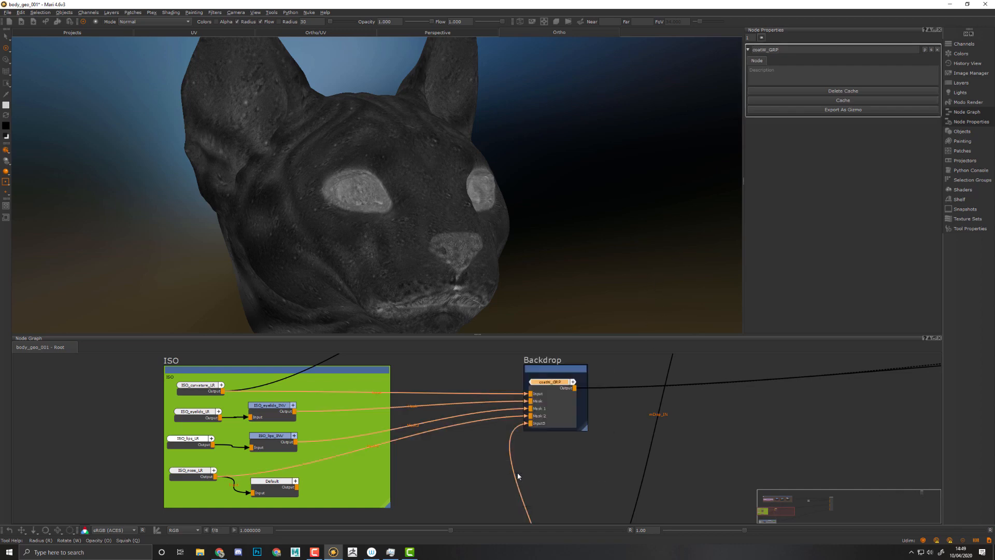
Name and label the backdrop around coatW_GRP coatW, and give it a light grey-blue background color.
left_click_drag(545, 370, 542, 373)
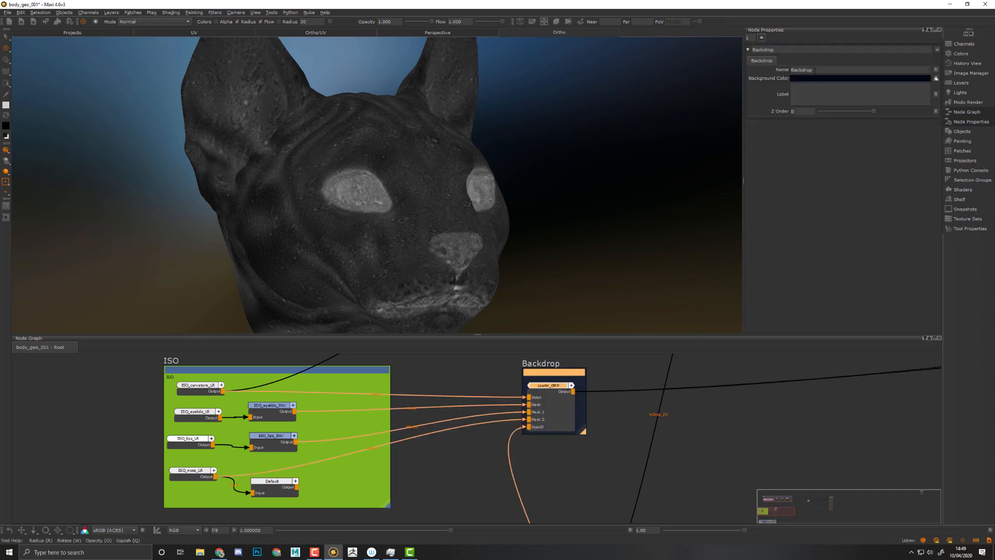
left_click(821, 69)
key("BackSpace")
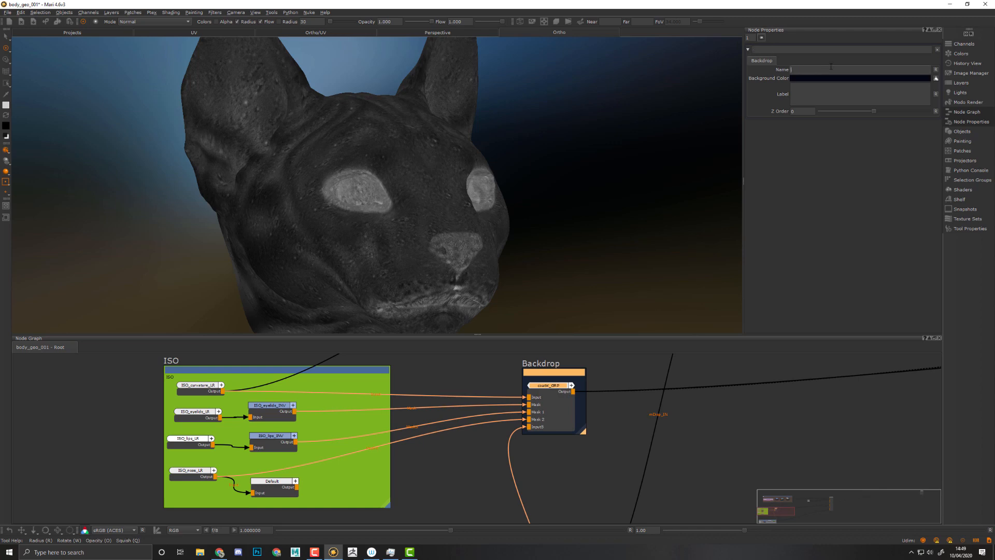
key("Tab")
type("coatW")
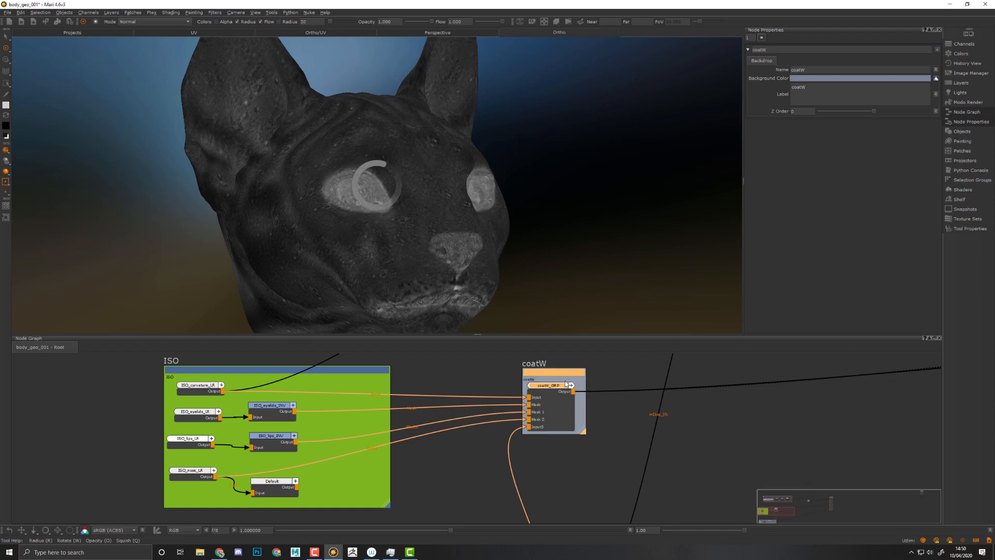
Examine how the ISO curvature, eyelids and lips nodes connect to the inputs of coatW_GRP.
scroll(635, 441, "up", 5)
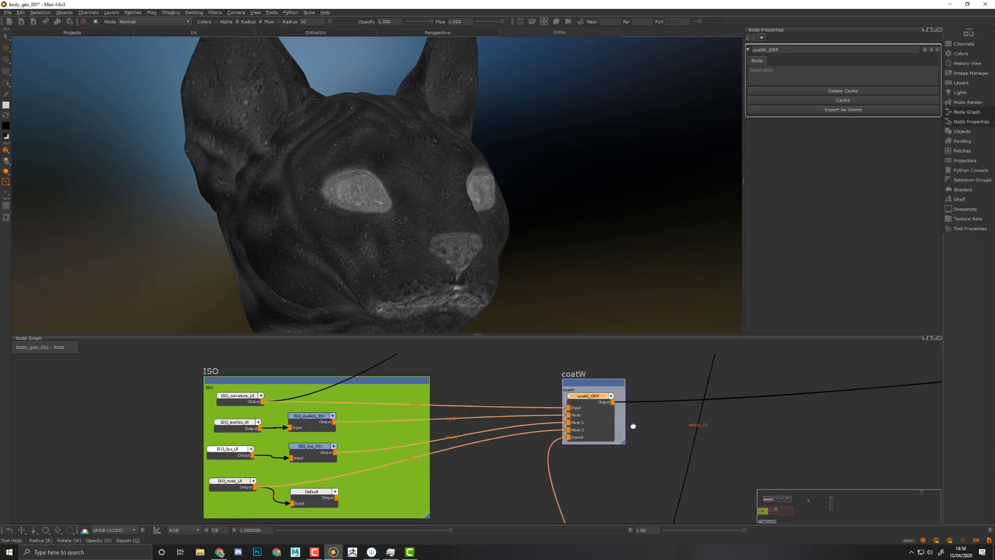
middle_click_drag(710, 396, 651, 440)
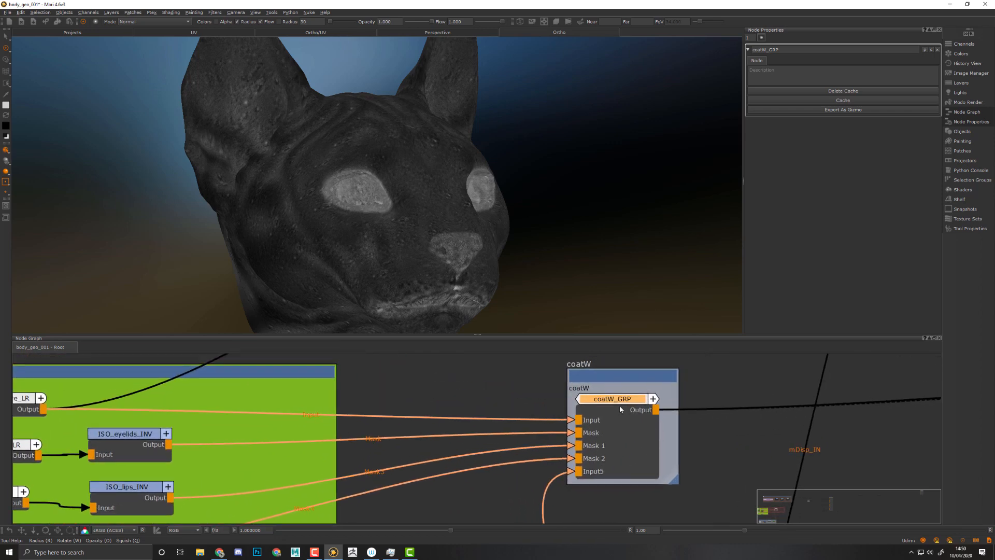
middle_click_drag(345, 401, 652, 417)
middle_click_drag(426, 400, 406, 363)
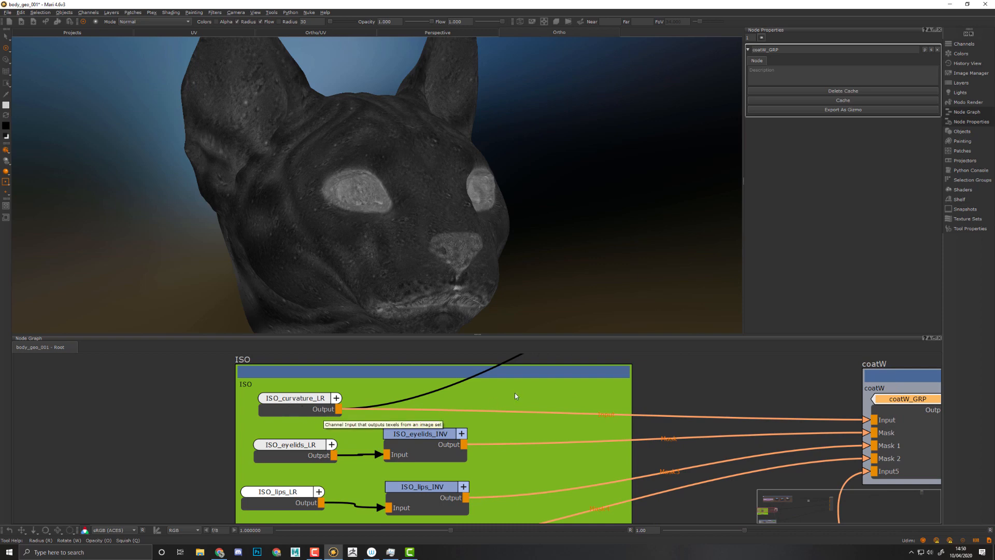
Trace the ISO nodes' connections to coatW_GRP and the curvature connection up to the secondaryColors group.
middle_click_drag(515, 395, 179, 422)
middle_click_drag(369, 418, 644, 401)
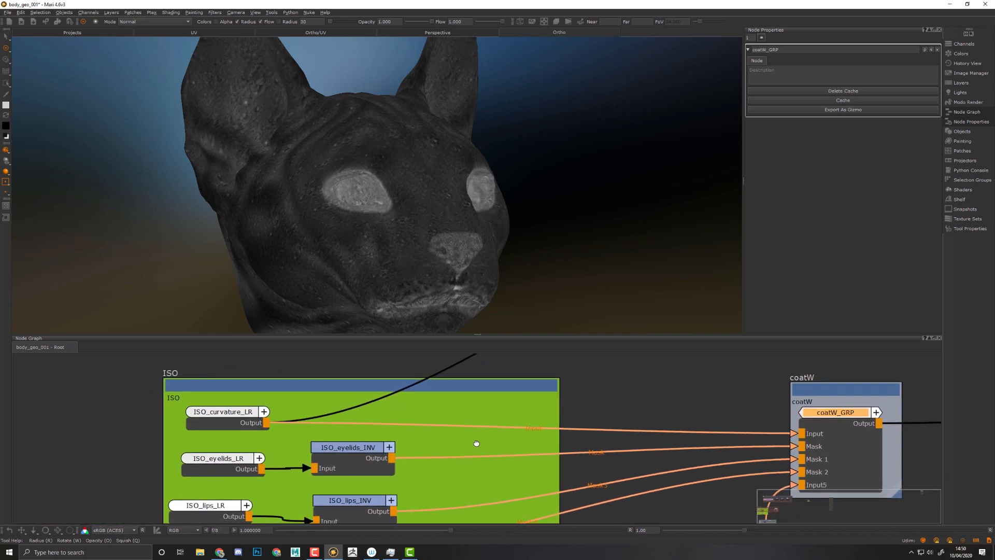
middle_click_drag(474, 442, 633, 397)
middle_click_drag(633, 359, 580, 482)
middle_click_drag(611, 382, 513, 523)
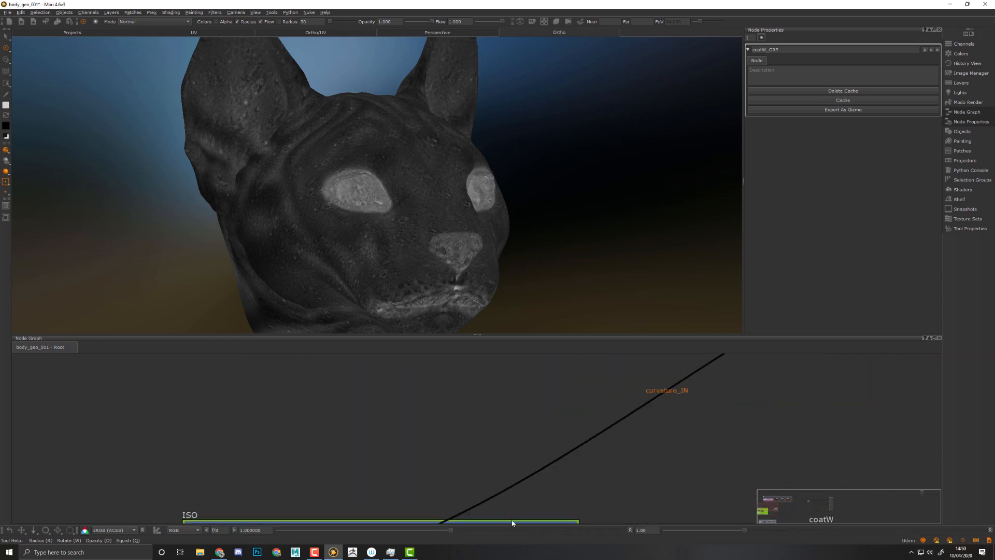
middle_click_drag(658, 362, 471, 520)
middle_click_drag(614, 448, 526, 482)
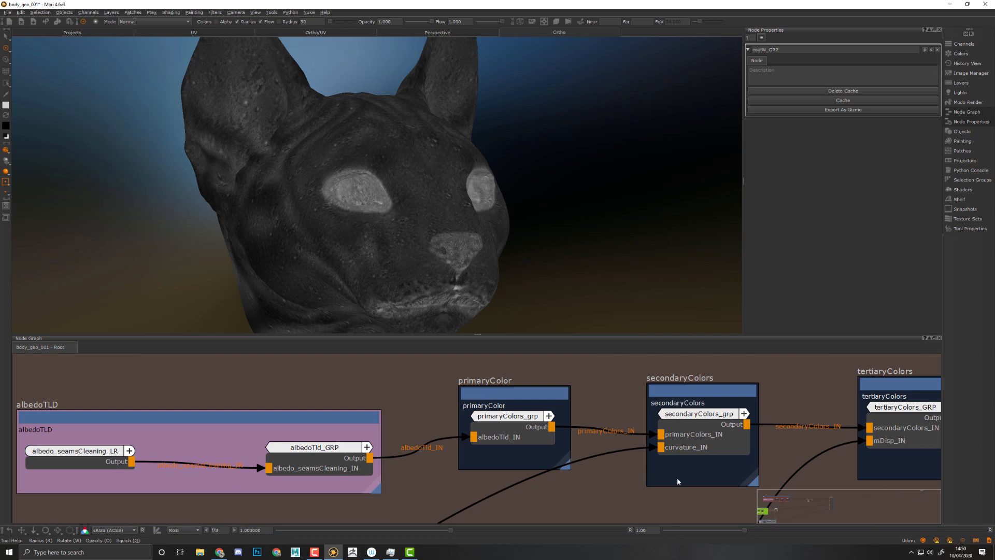
middle_click_drag(711, 457, 746, 451)
Open the primaryColors_grp group and inspect how the ISO_softRed_LR node masks softPink_MRG.
left_click(547, 424)
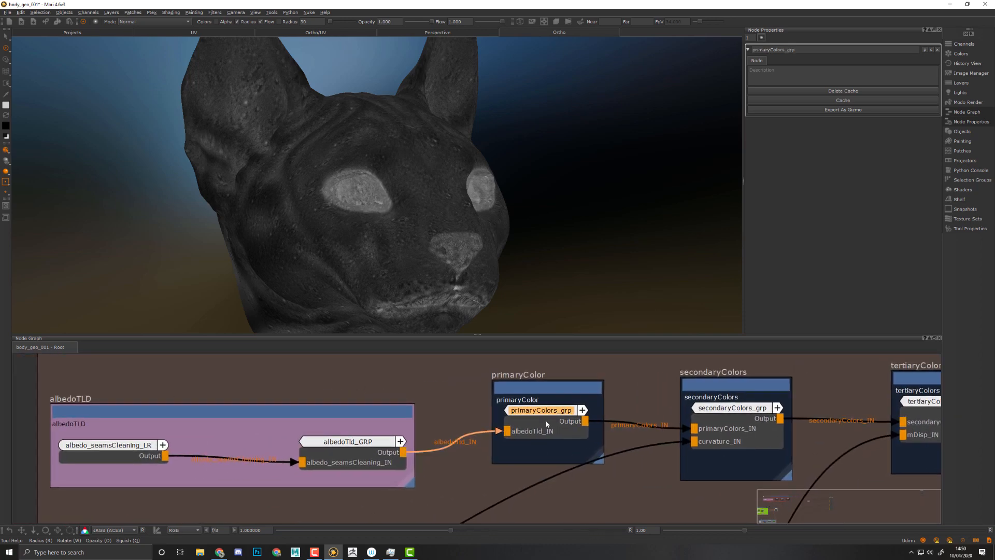
left_click(931, 51)
middle_click_drag(136, 466, 567, 439)
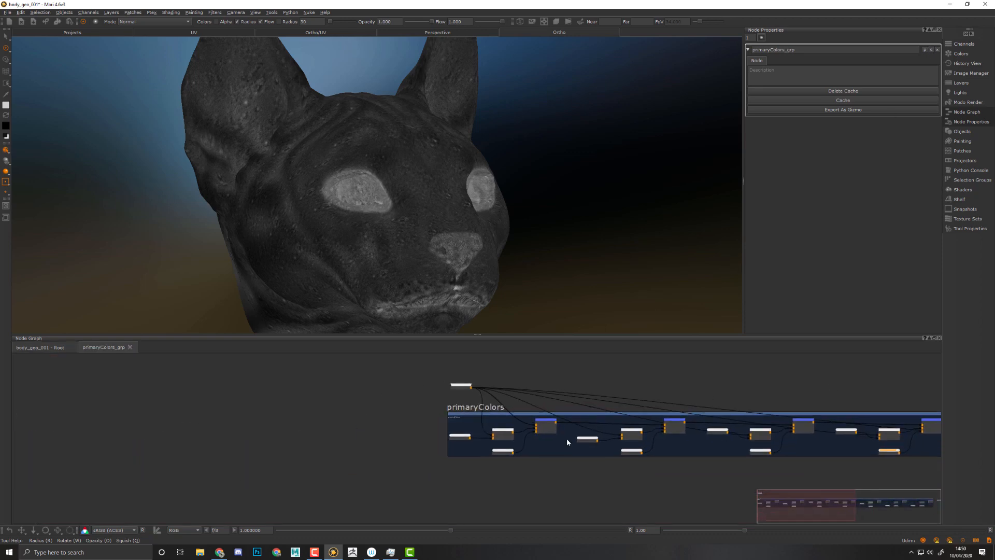
right_click_drag(362, 415, 571, 489, "alt")
left_click(565, 482)
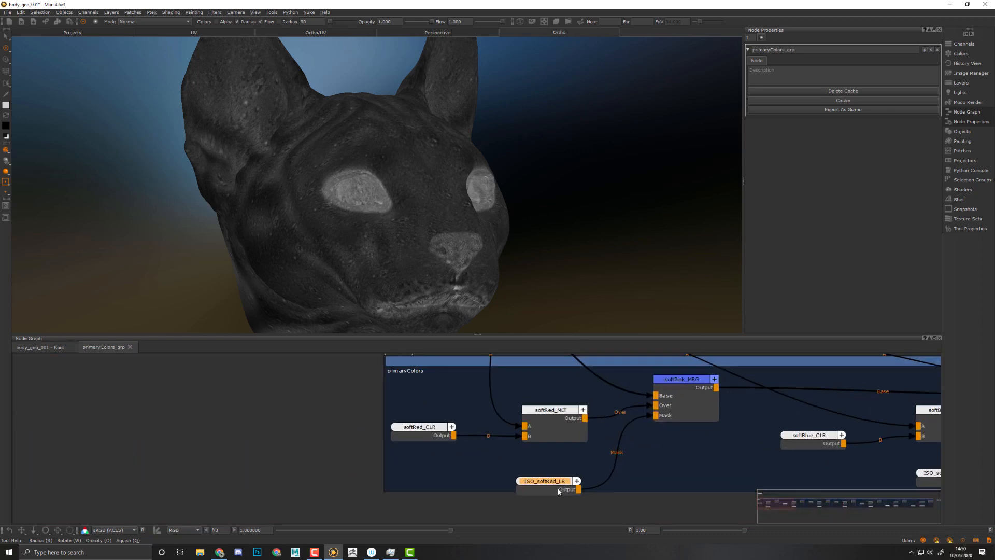
middle_click_drag(688, 479, 606, 483)
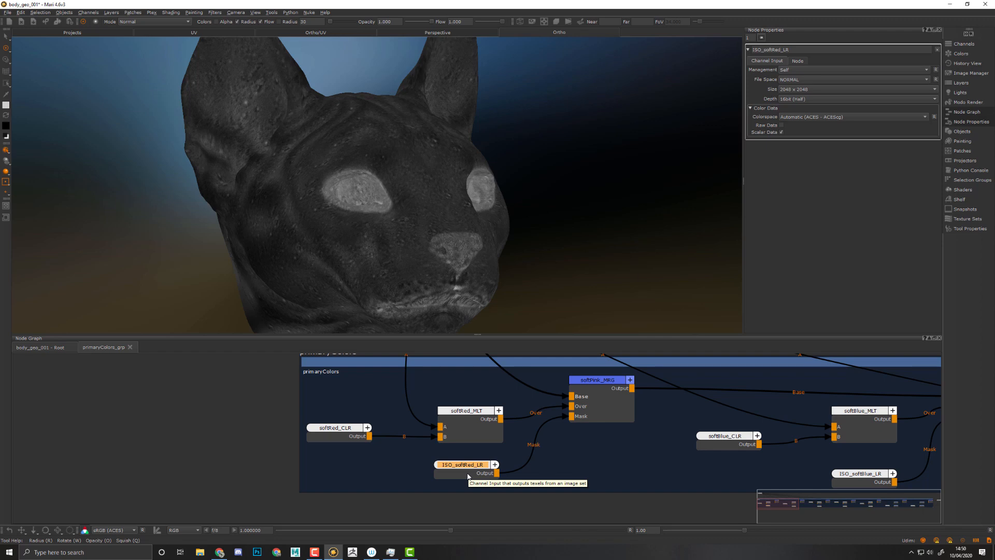
middle_click_drag(599, 457, 785, 434)
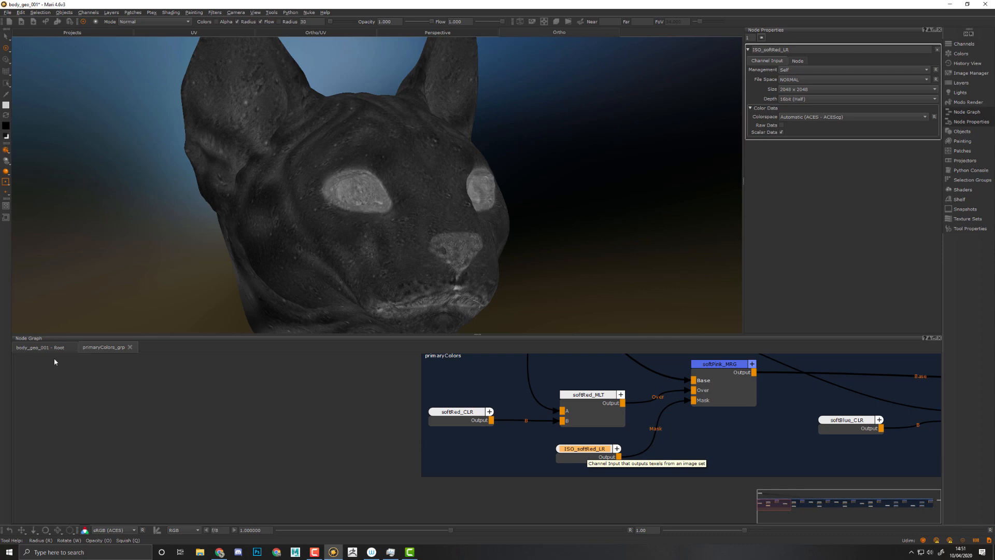
Return to the root graph and review the ISO curvature, eyelids, lips and nose nodes and their connections into coatW_GRP.
left_click(35, 347)
scroll(429, 471, "up", 5)
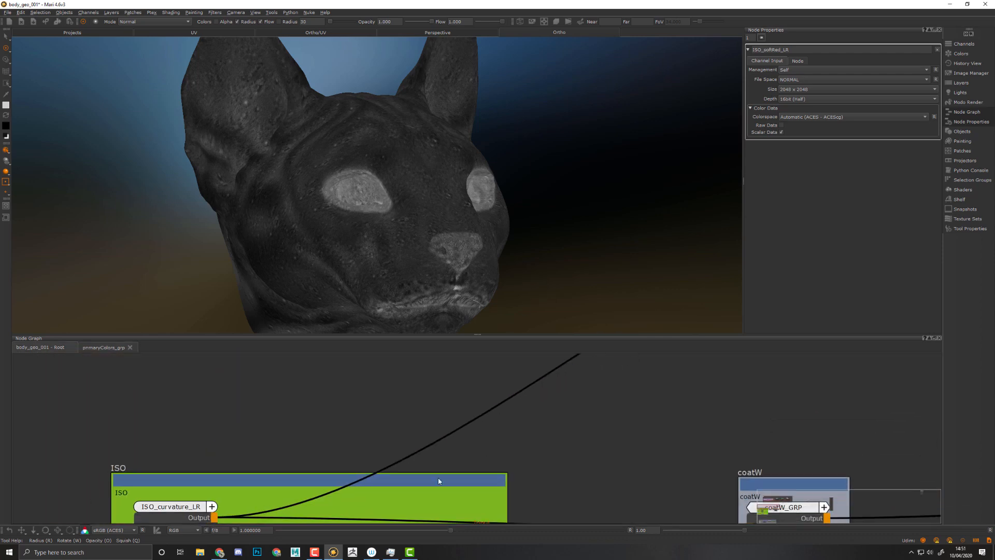
middle_click_drag(438, 479, 641, 375)
left_click(361, 405)
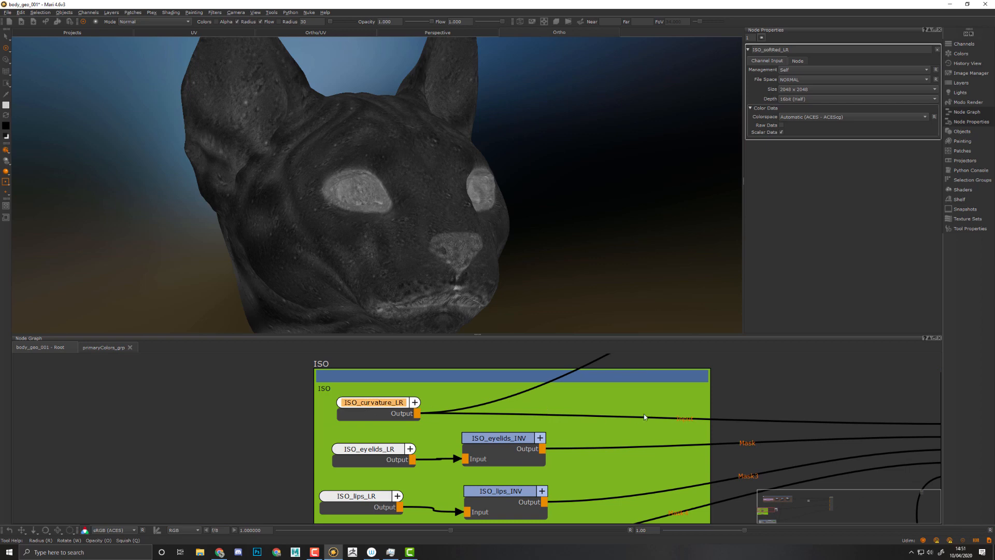
middle_click_drag(644, 415, 478, 421)
middle_click_drag(389, 422, 619, 420)
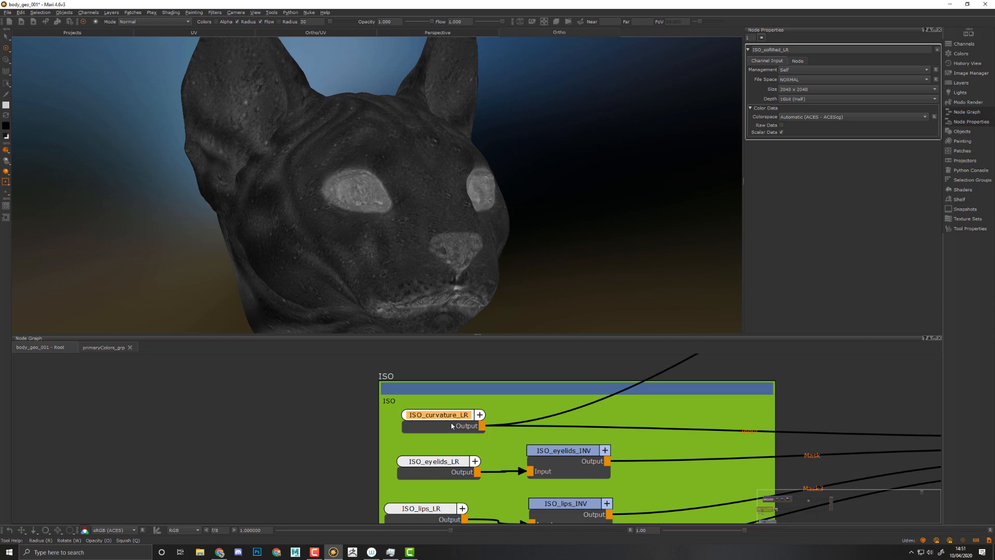
middle_click_drag(602, 421, 709, 443)
middle_click_drag(533, 488, 529, 354)
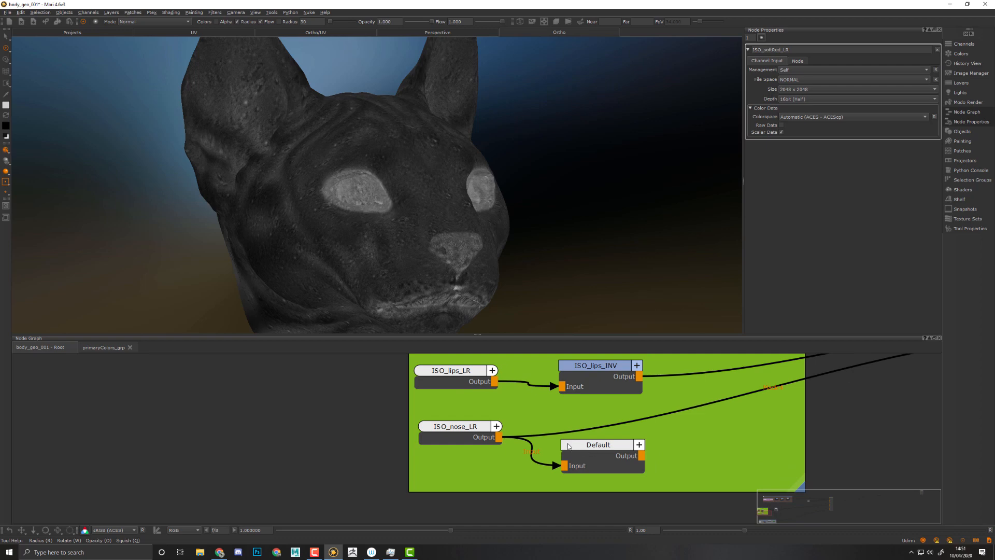
middle_click_drag(569, 445, 601, 462)
middle_click_drag(727, 418, 683, 408)
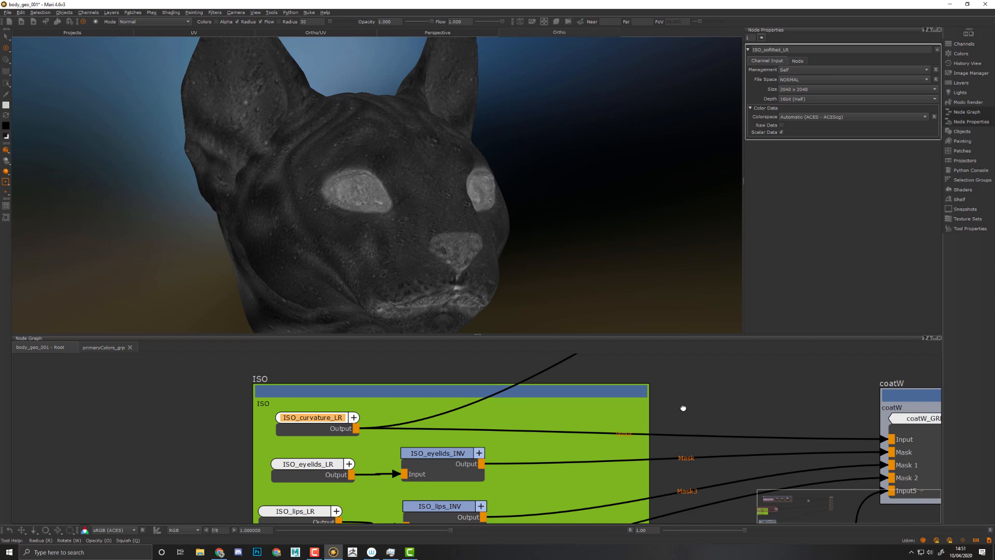
middle_click_drag(696, 407, 668, 398)
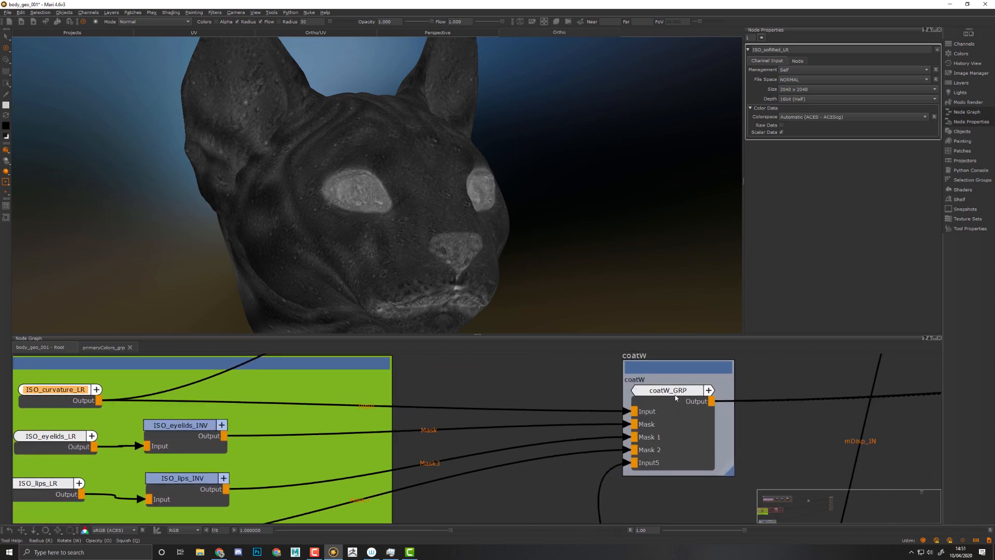
Open the coatW_GRP group, select its Input node, and check in the root graph which ISO node feeds that input.
left_click(669, 396)
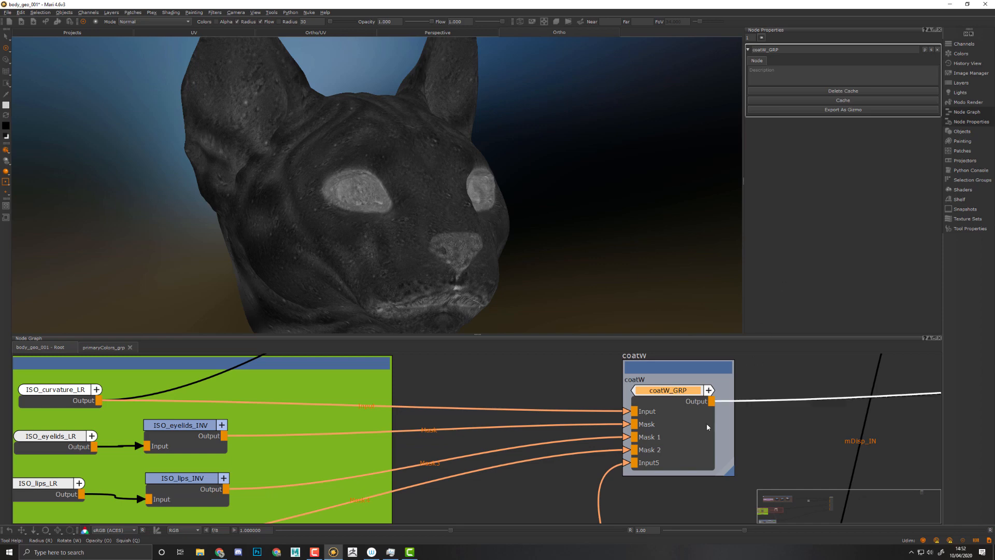
left_click(932, 50)
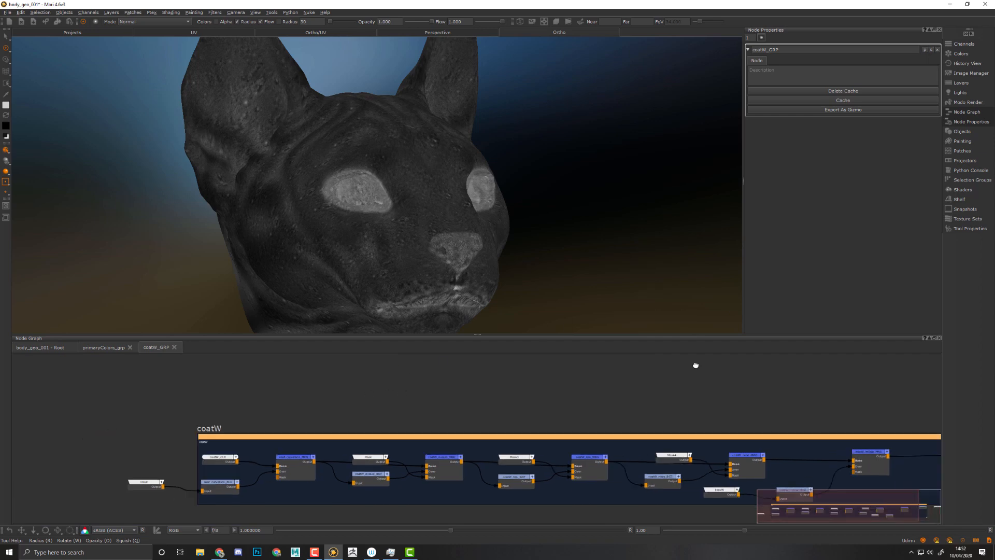
mouse_move(349, 463)
left_mouse_down()
mouse_move(351, 478)
mouse_move(342, 476)
left_mouse_up()
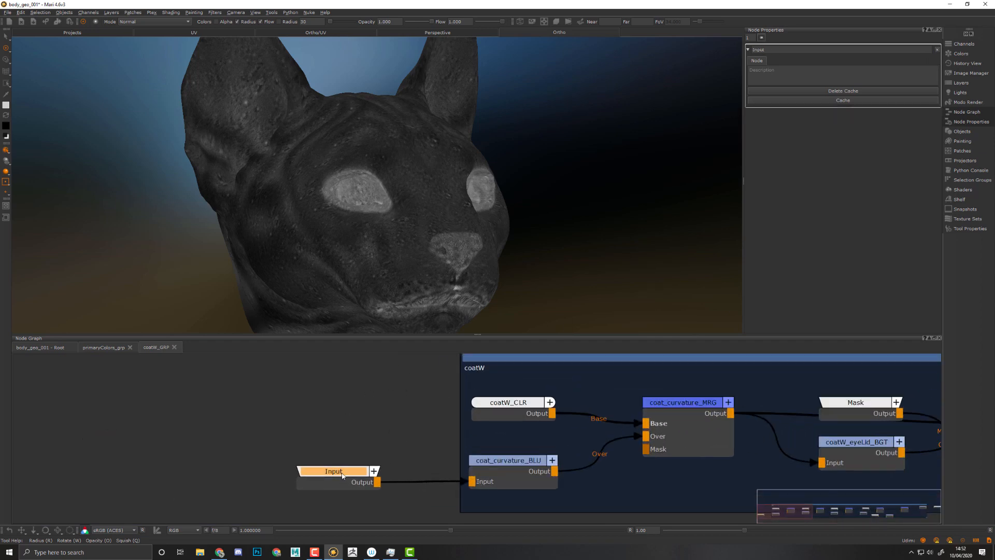
left_click(45, 349)
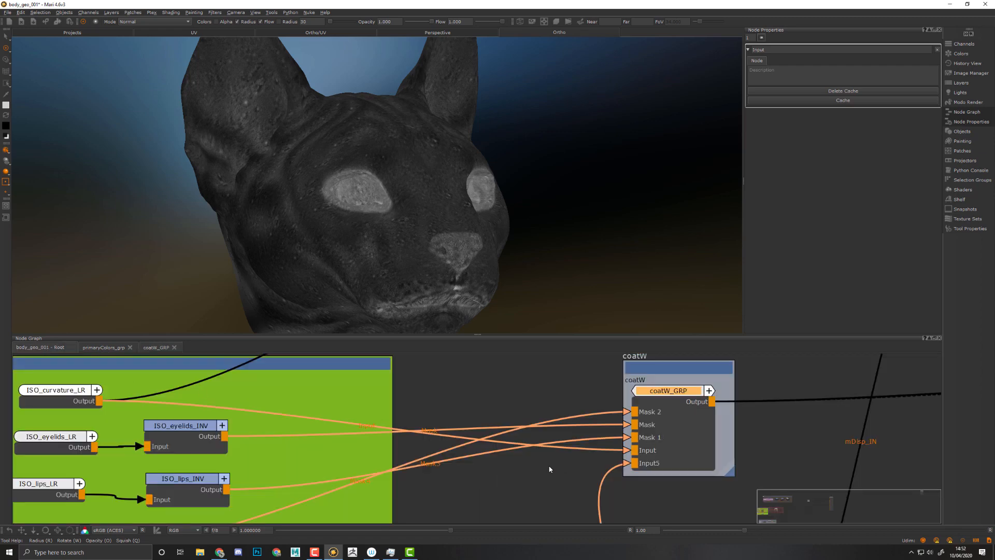
middle_click_drag(550, 468, 625, 468)
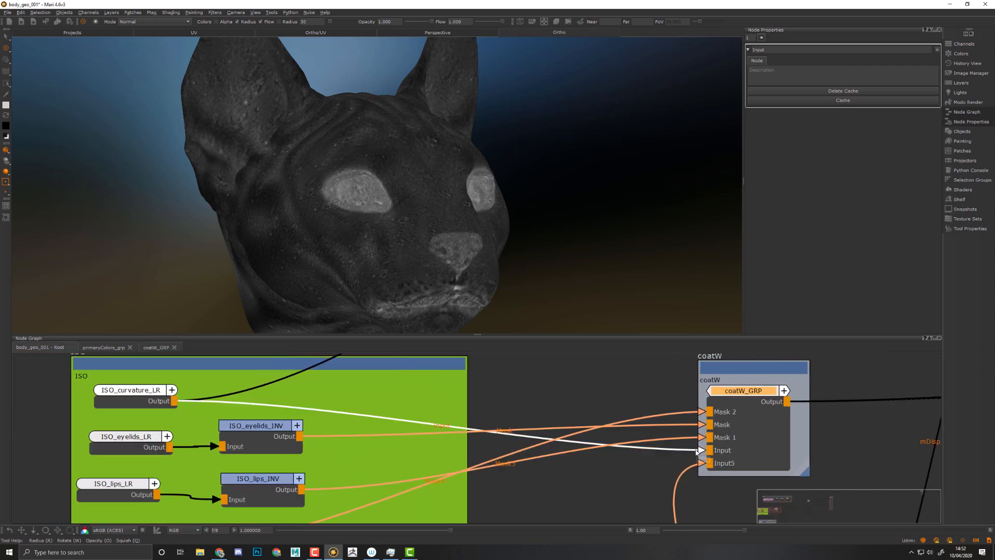
Inside coatW_GRP, rename the Input node feeding coat_curvature_BLU ISO_curvature_IN.
left_click(168, 350)
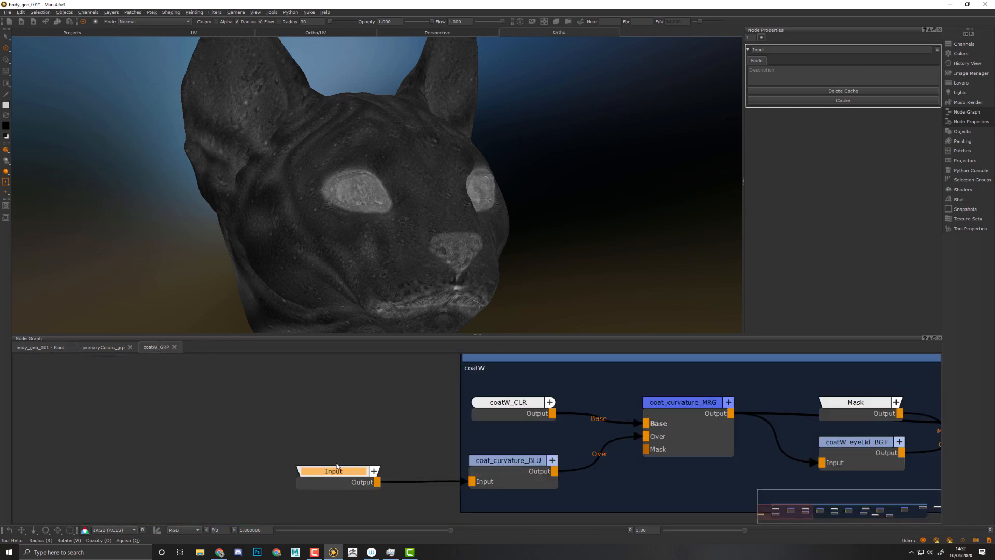
double_click(811, 48)
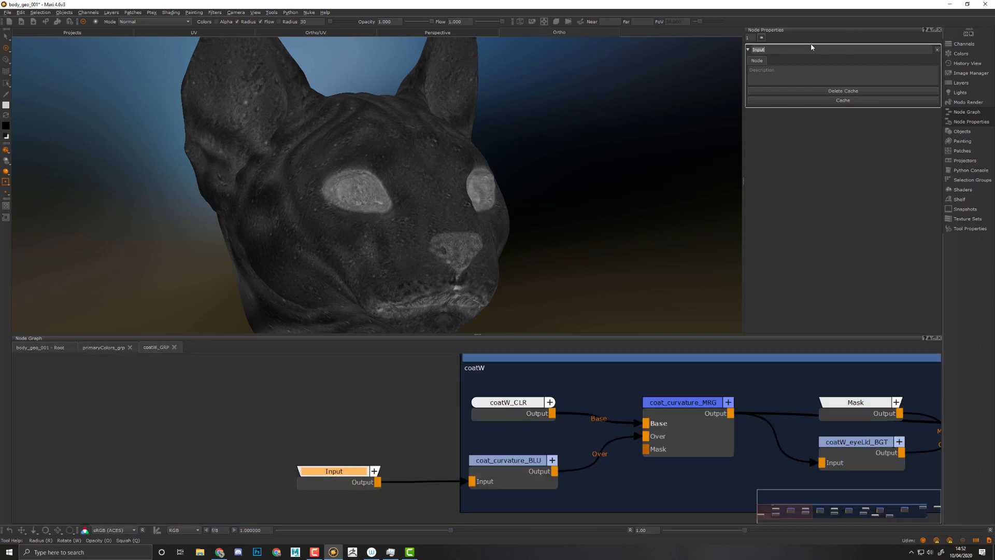
type("ISO_curvature_IN")
key("Return")
Move the Mask node of coatW_eyeLid_MRG below the backdrop and rename it ISO_eyeLid_IN.
middle_click_drag(650, 436, 275, 422)
left_click_drag(476, 392, 497, 503)
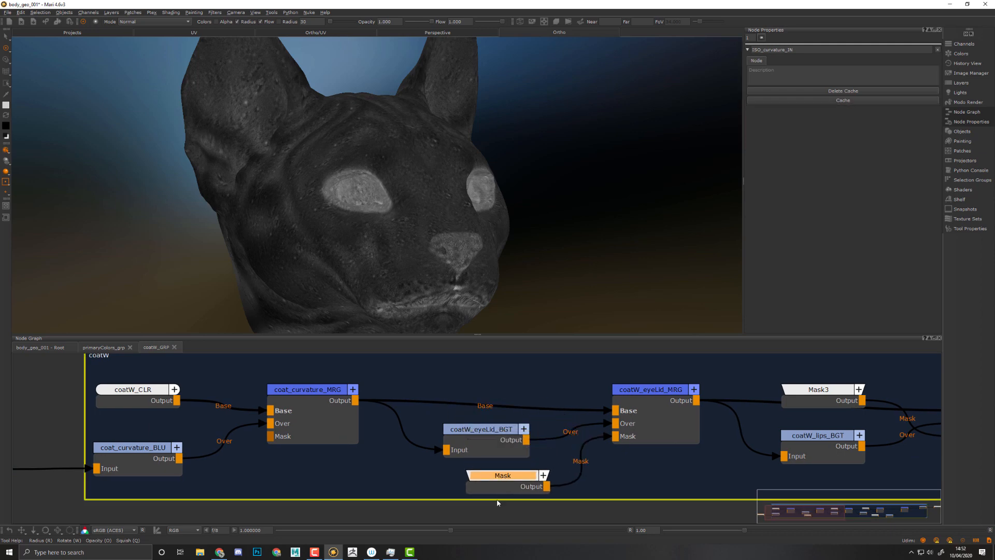
middle_click_drag(556, 484, 537, 457)
left_click_drag(513, 463, 501, 497)
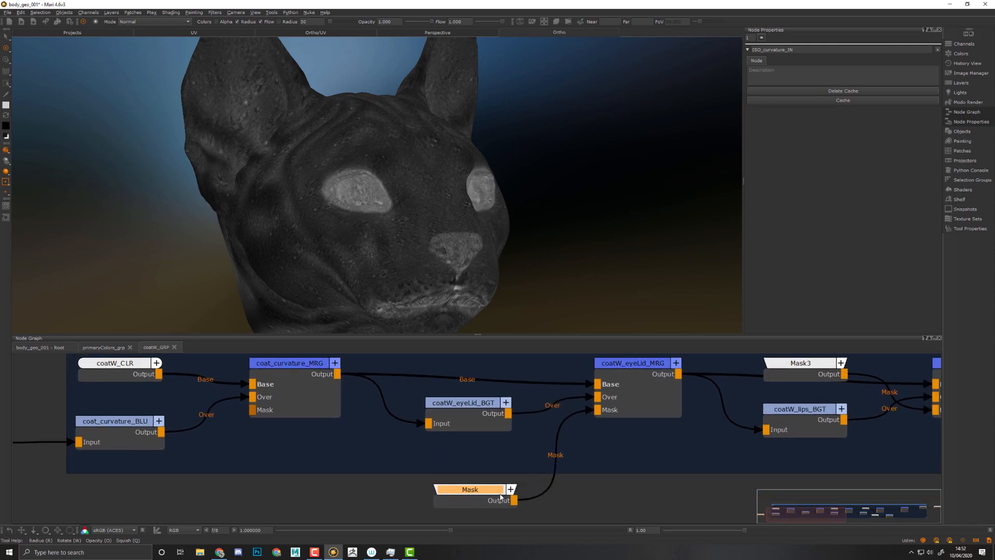
double_click(803, 49)
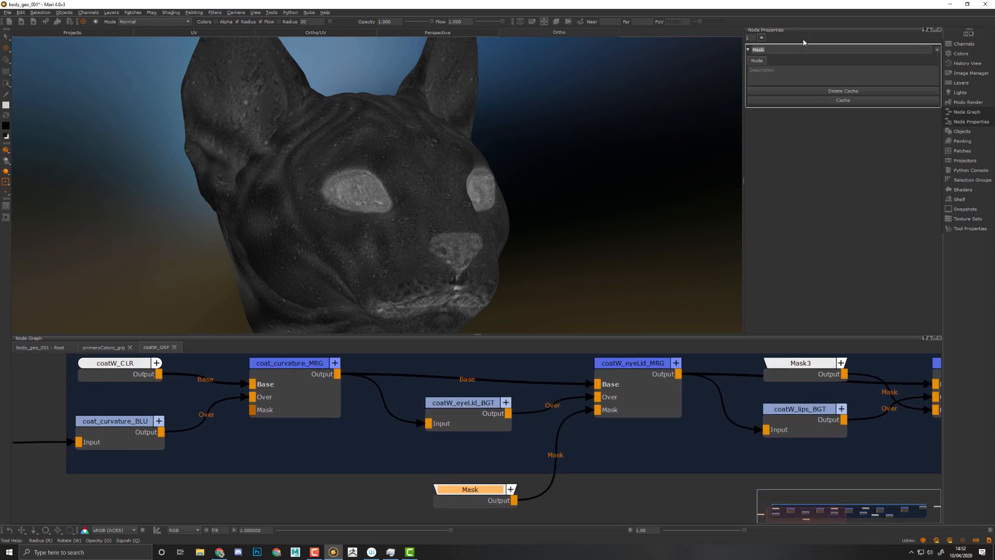
type("ISO_eyeLid_IN")
key("Return")
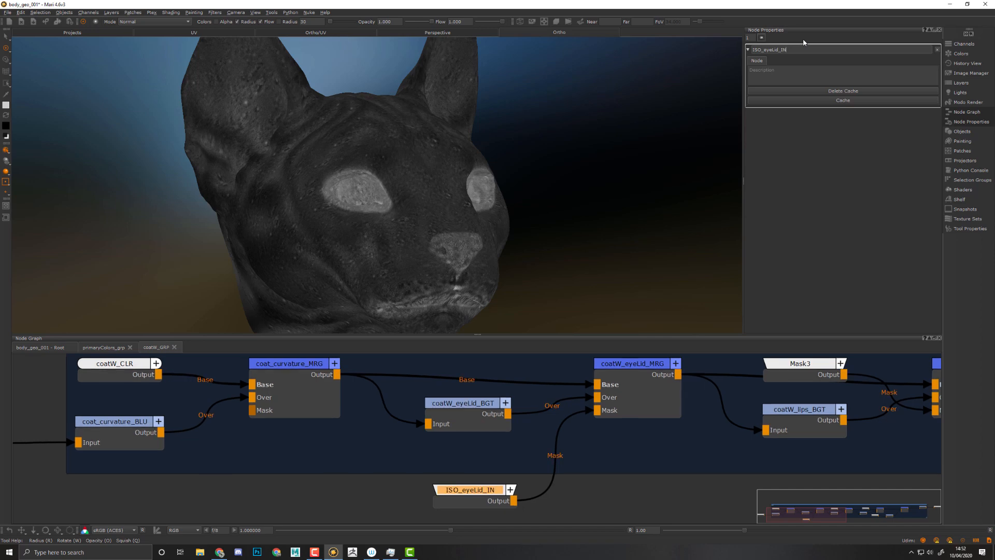
Move the Mask3 node of coatW_lips_MRG below the backdrop and rename it ISO_lips_IN.
middle_click_drag(708, 476, 444, 458)
middle_click_drag(584, 420, 537, 449)
left_click_drag(496, 387, 488, 512)
double_click(778, 50)
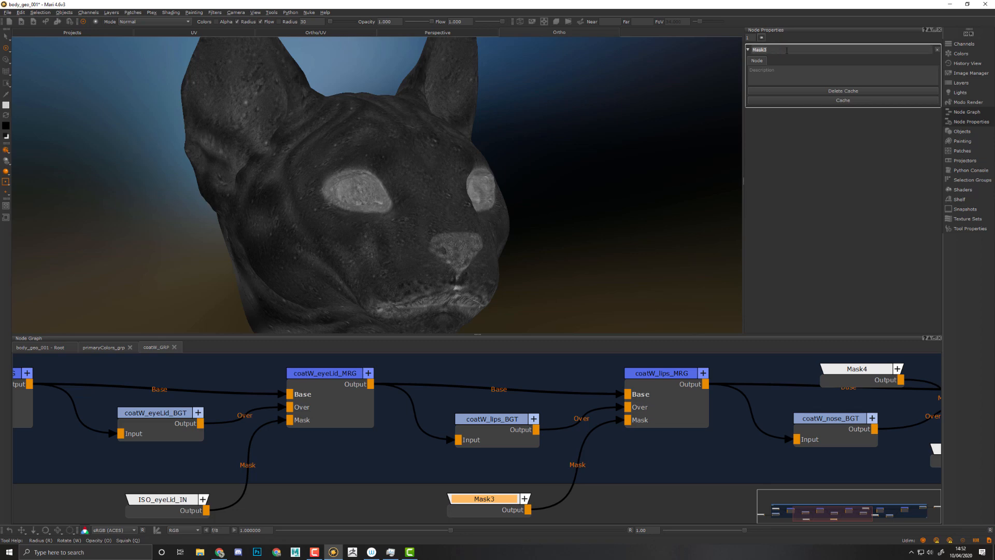
type("ISO_lips_IN")
key("Return")
Move the Mask4 node of coatW_nose_MRG below the backdrop and rename it ISO_nose_IN.
middle_click_drag(687, 426, 317, 433)
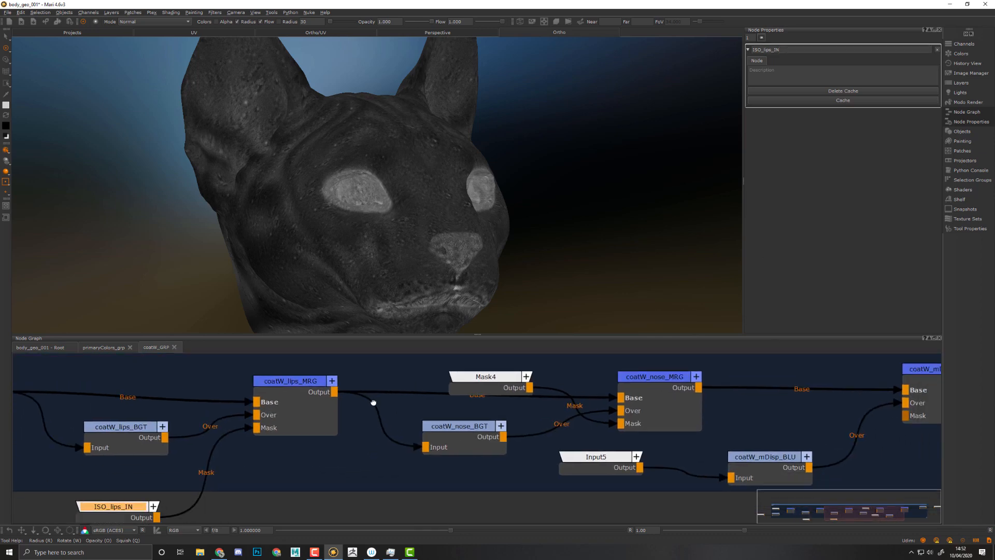
middle_click_drag(409, 404, 353, 372)
left_click_drag(435, 358, 411, 514)
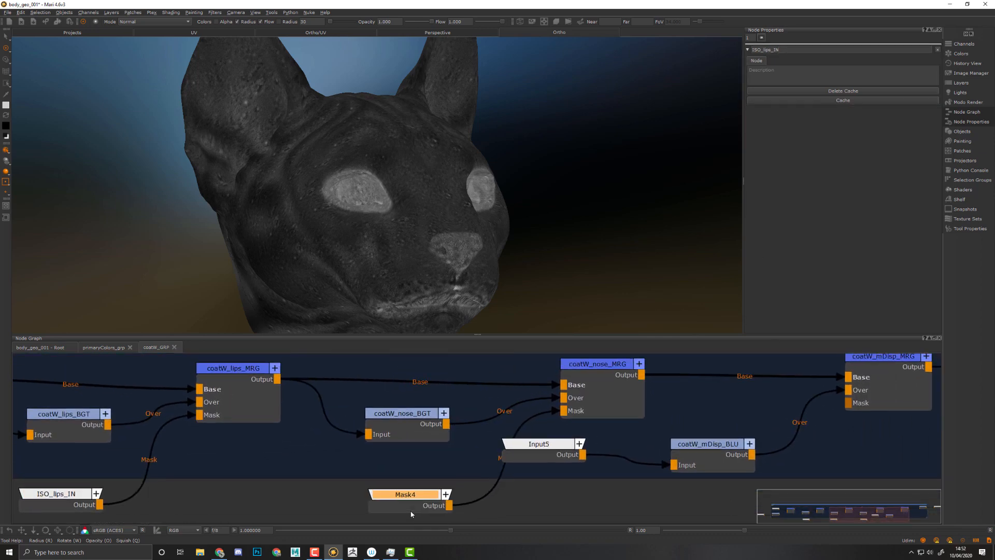
double_click(807, 50)
type("ISO")
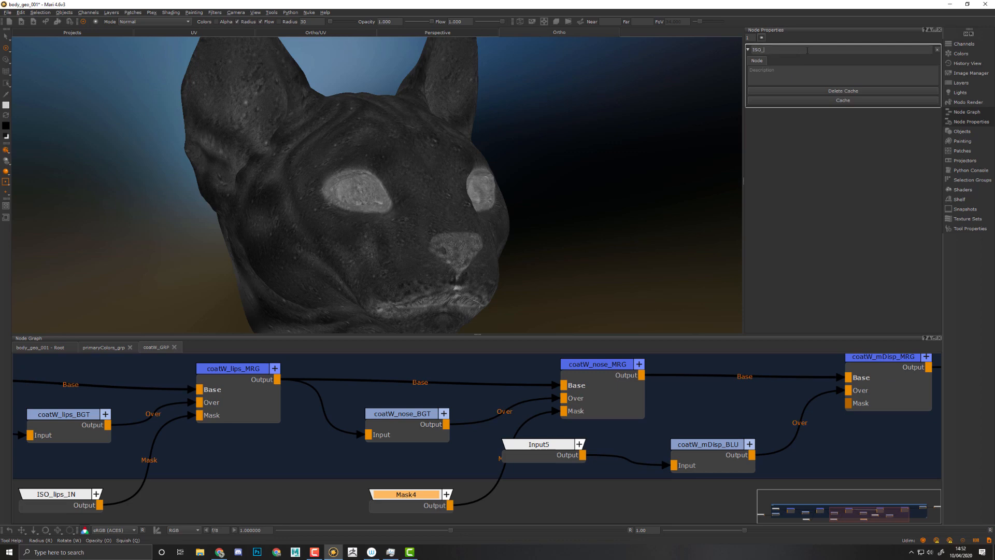
type("_nose_IN")
key("Return")
Move the Input5 node feeding coatW_mDisp_BLU below the backdrop and rename it mDisp_IN.
middle_click_drag(707, 402, 539, 407)
left_click_drag(369, 470, 389, 410)
left_click(807, 49)
double_click(820, 47)
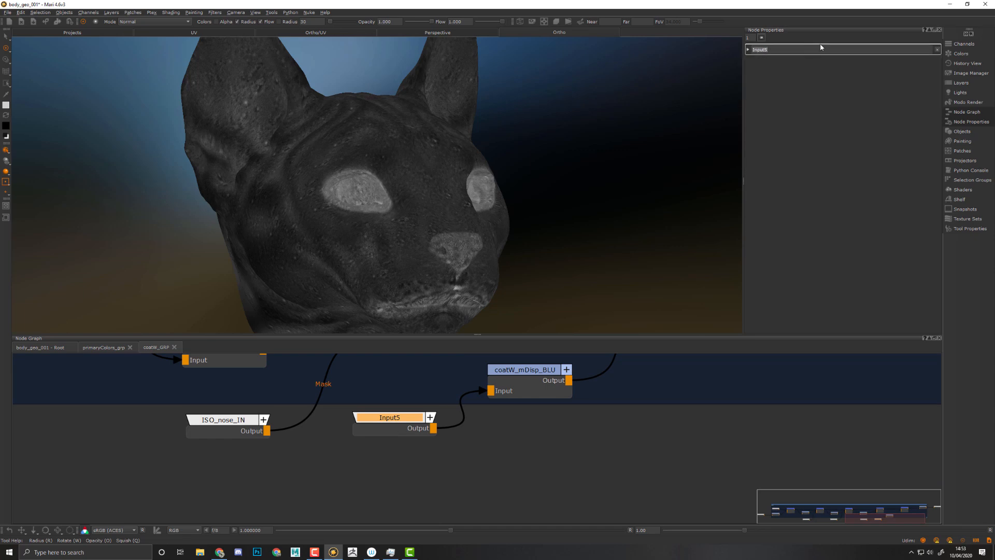
type("IS")
type("mDisp_IN")
key("Return")
Examine the output end of the coatW network, and check the mDisp connection into coatW_GRP in the root graph.
middle_click_drag(649, 458, 371, 536)
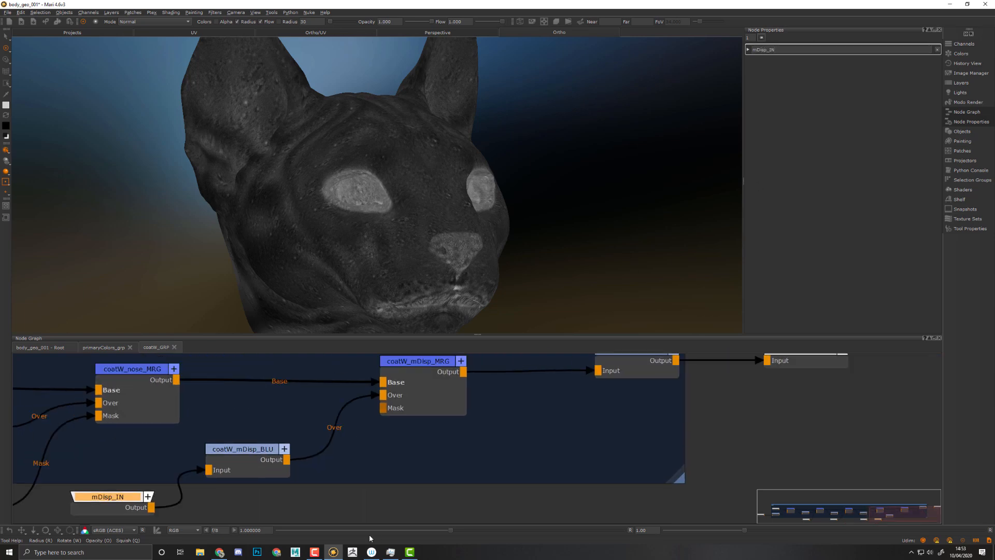
middle_click_drag(599, 440, 514, 487)
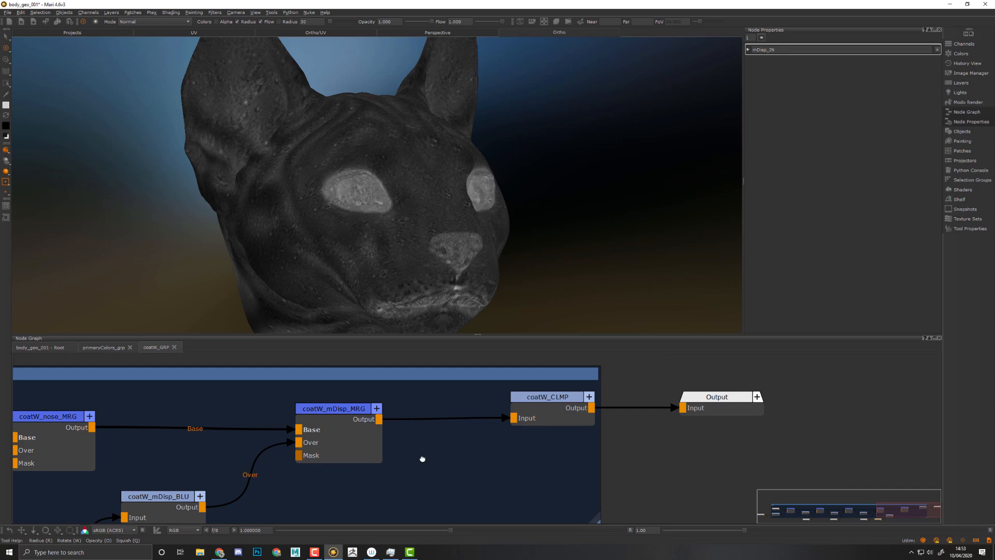
middle_click_drag(422, 459, 616, 421)
left_click(43, 347)
middle_click_drag(731, 451, 702, 362)
scroll(483, 459, "down", 3)
middle_click_drag(550, 428, 464, 346)
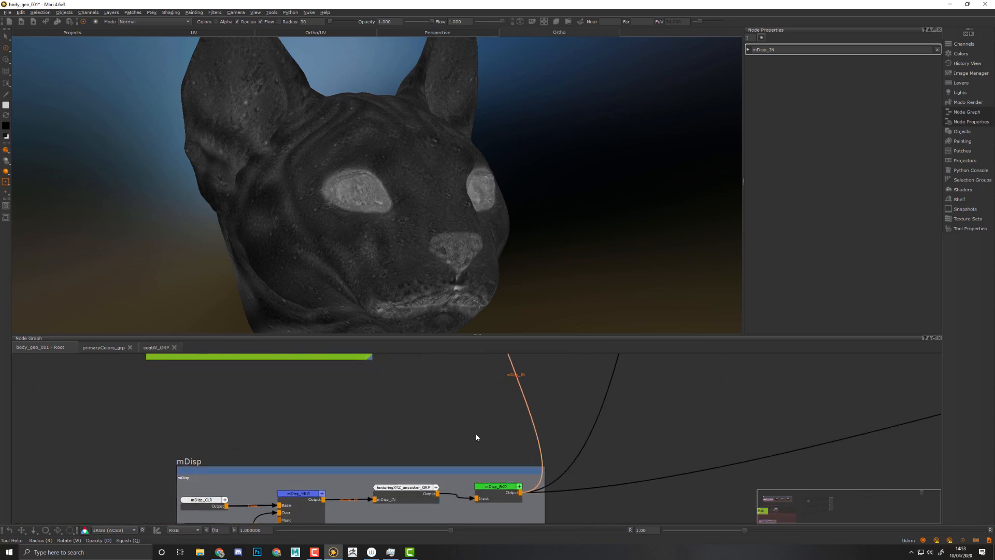
middle_click_drag(451, 400, 564, 377)
Try moving the coatW_GRP node out of its coatW backdrop, and undo the move.
left_click_drag(547, 445, 449, 381)
middle_click_drag(458, 383, 384, 512)
middle_click_drag(467, 415, 427, 537)
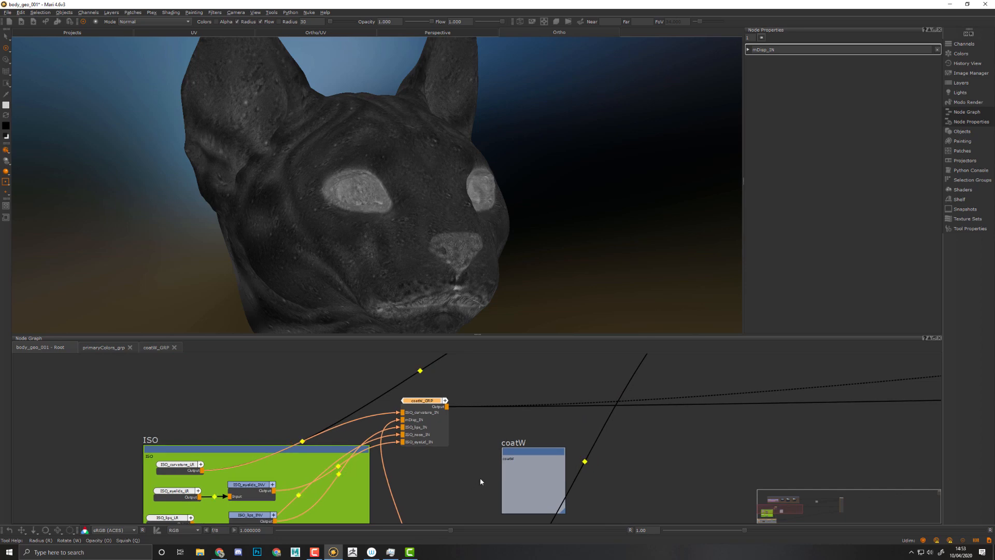
key("ctrl+z")
Try moving the mDisp backdrop together with its nodes, and undo the move.
scroll(599, 465, "down", 3)
middle_click_drag(570, 469, 553, 433)
left_click(519, 415)
left_click(500, 388)
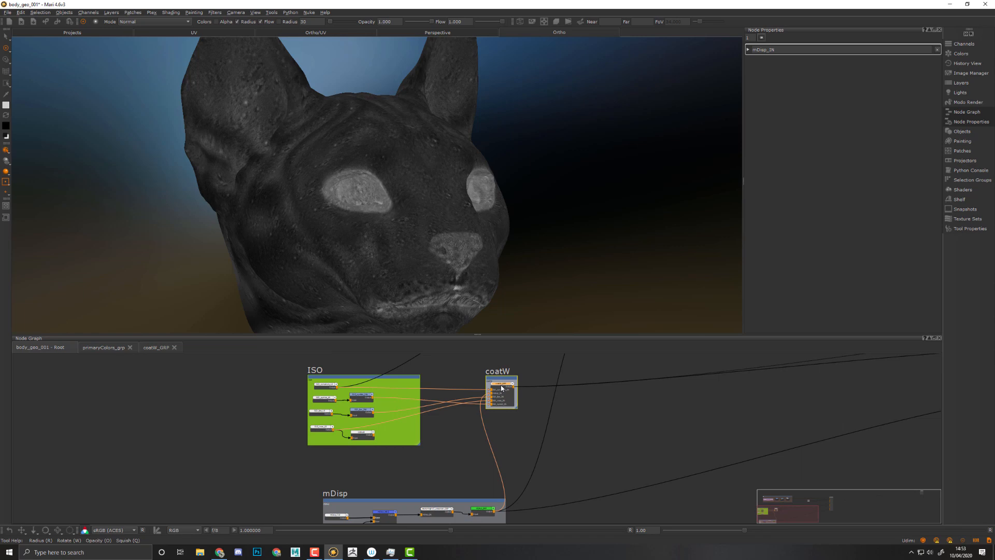
middle_click_drag(511, 437, 500, 399)
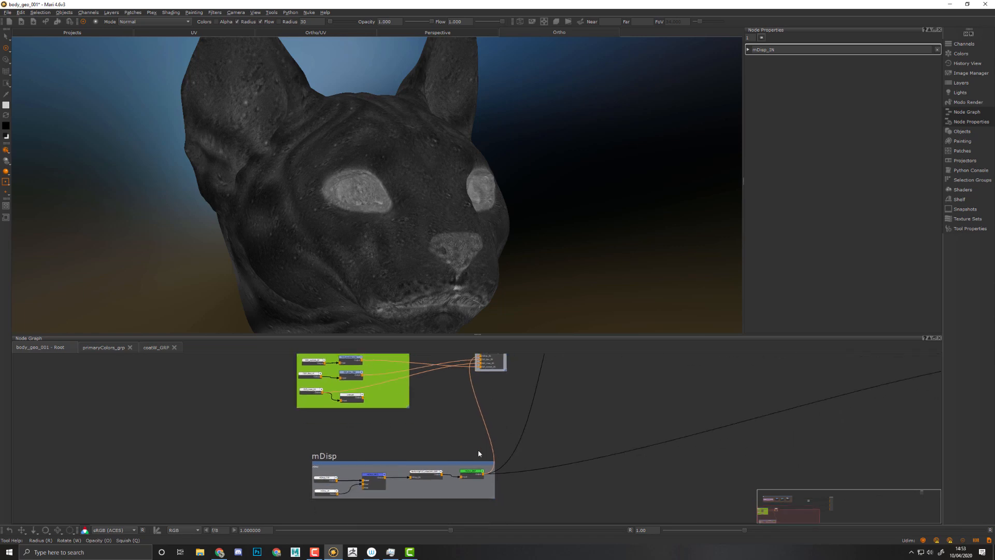
left_click(453, 463)
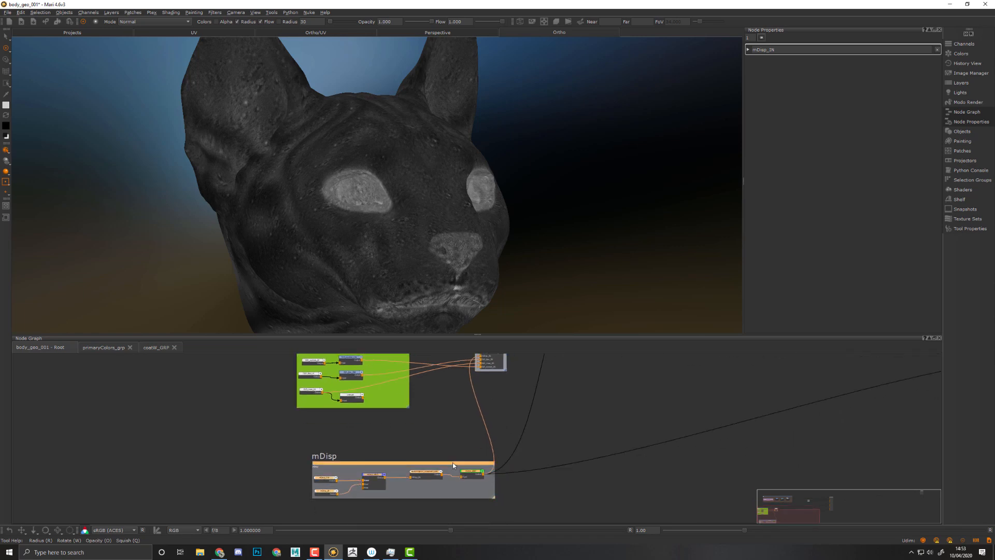
middle_click_drag(458, 405, 453, 423)
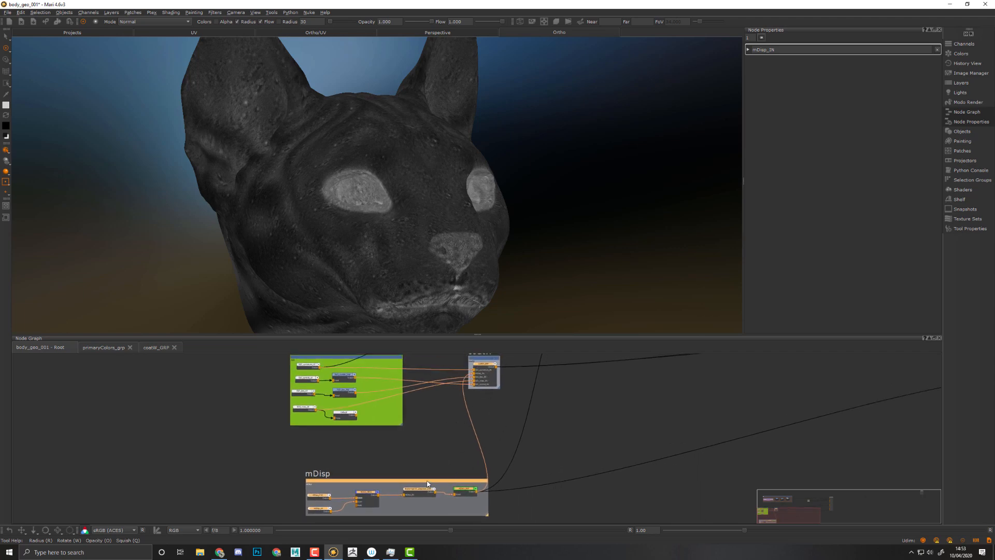
mouse_move(433, 497)
left_mouse_down()
mouse_move(373, 481)
mouse_move(445, 487)
mouse_move(422, 493)
mouse_move(431, 481)
left_mouse_up()
key("ctrl+z")
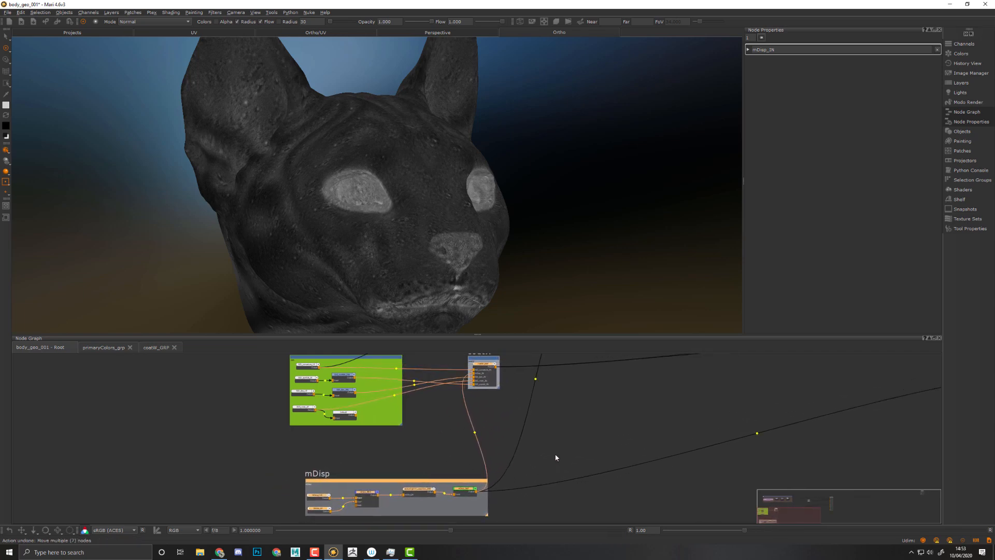
Move the mDisp backdrop with its nodes further left so it sits below the ISO backdrop, clear of coatW.
left_click(585, 424)
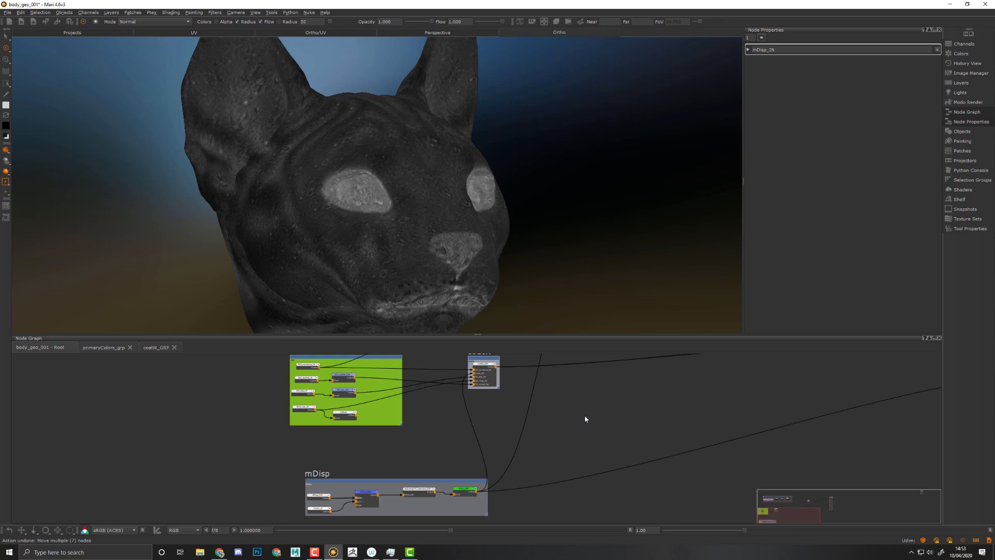
left_click_drag(458, 479, 372, 462)
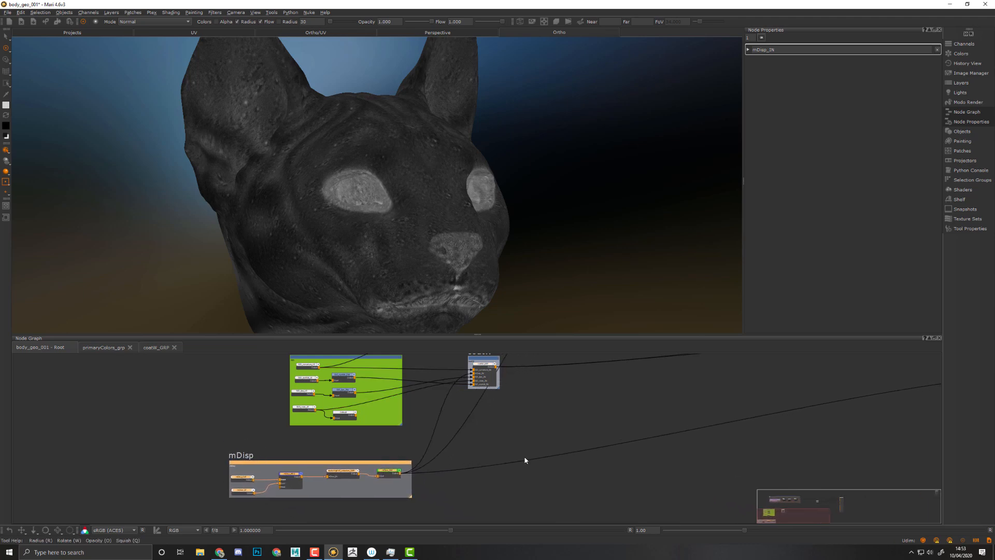
middle_click_drag(589, 373, 674, 414)
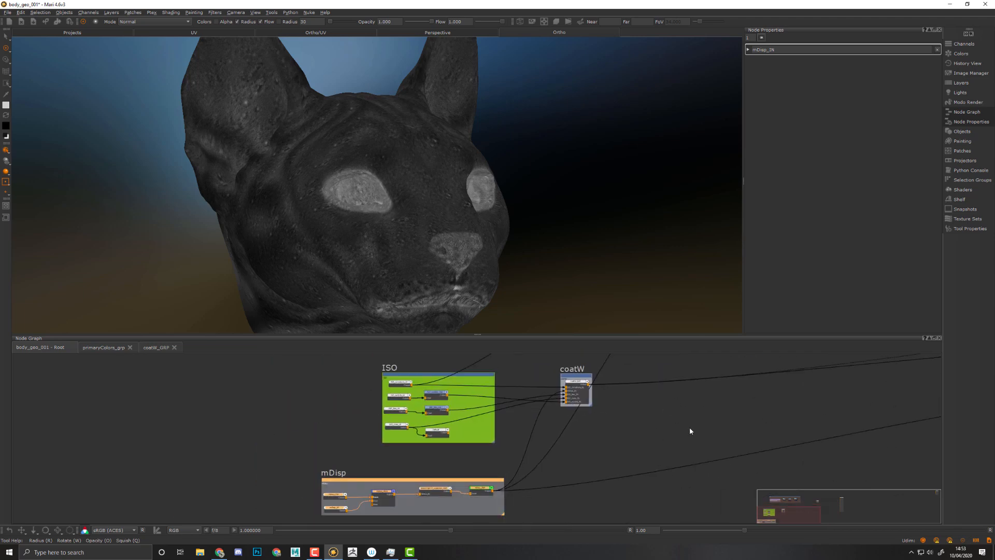
middle_click_drag(693, 426, 748, 402)
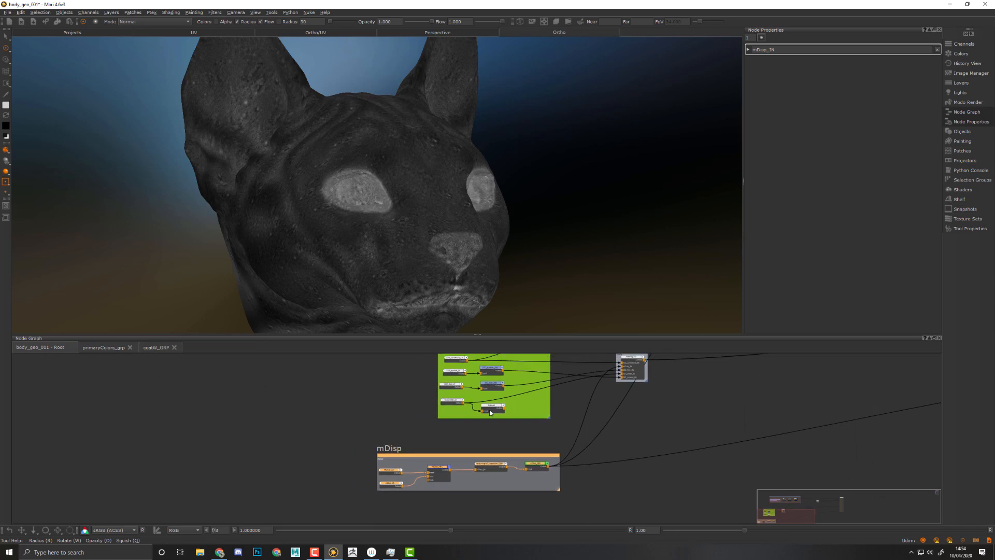
Show the Arnold Standard Surface node's properties, expand its clearcoat settings and set the base weight to 0.
middle_click_drag(547, 442, 324, 482)
middle_click_drag(837, 442, 475, 544)
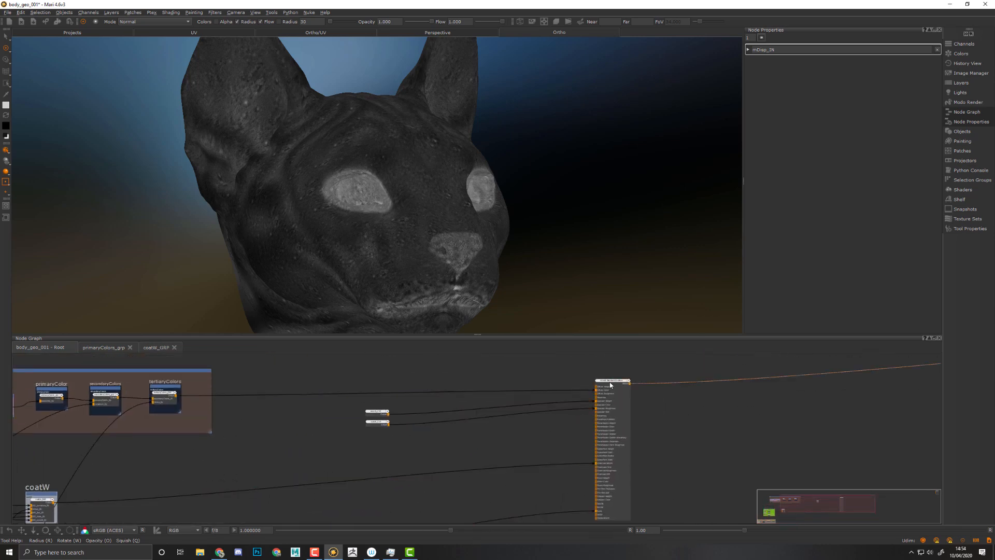
left_click(620, 392)
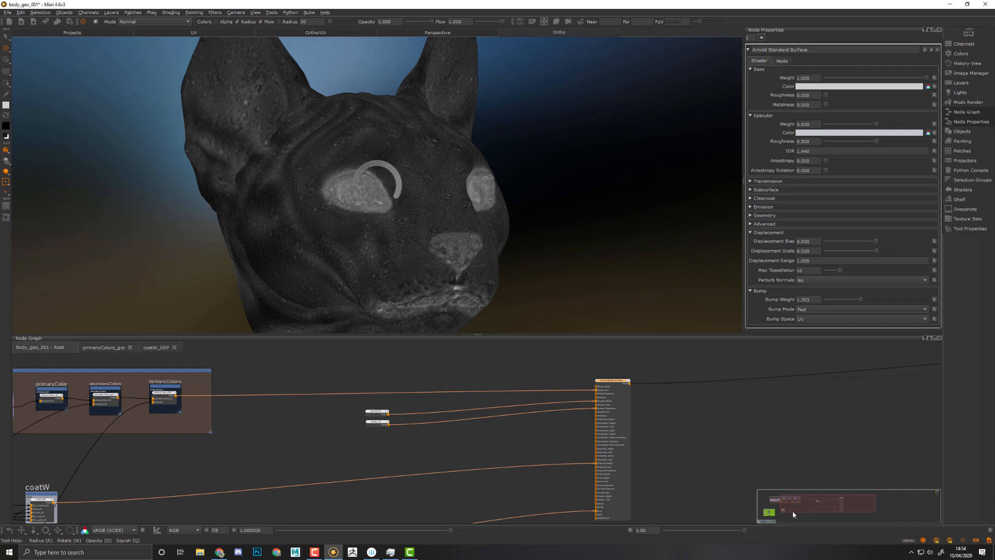
left_click(774, 198)
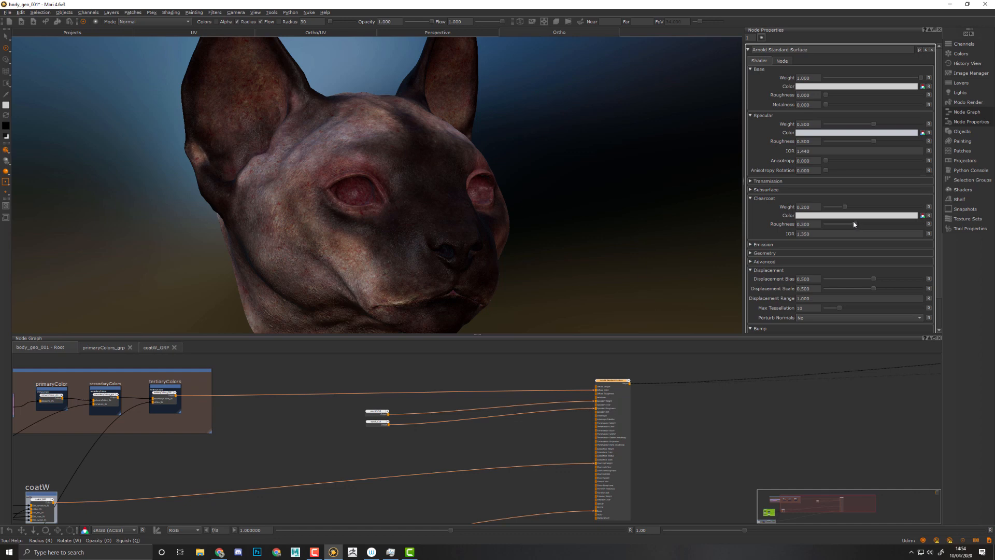
left_click_drag(921, 78, 779, 80)
View the nose up close, try setting the shader's specular weight to 0, and undo that change.
right_click_drag(658, 125, 629, 208, "alt")
middle_click_drag(586, 140, 560, 38, "alt")
mouse_move(567, 165)
left_mouse_down("alt")
mouse_move(546, 165)
mouse_move(568, 167)
left_mouse_up("alt")
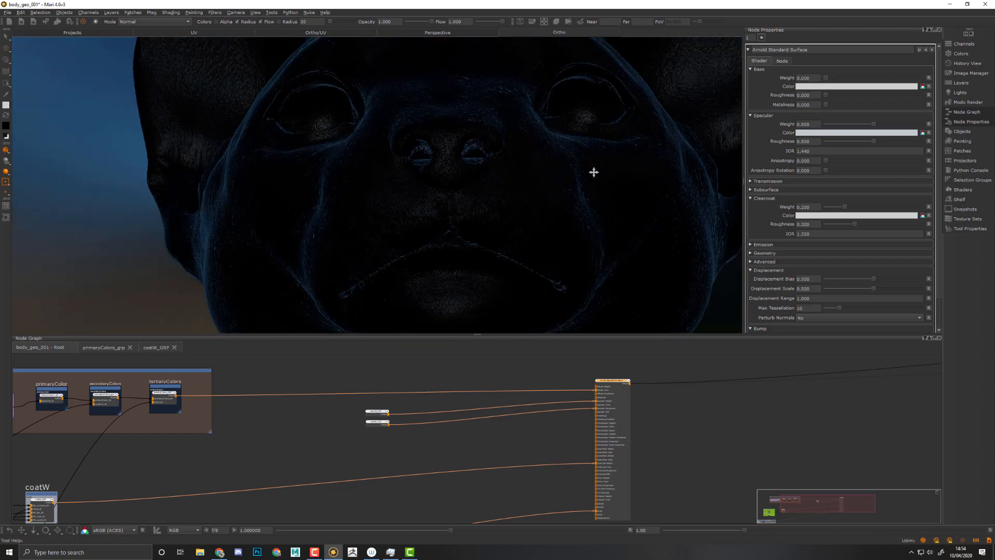
middle_click_drag(593, 171, 576, 175, "alt")
right_click_drag(580, 175, 604, 187, "alt")
left_click_drag(584, 178, 609, 183, "alt")
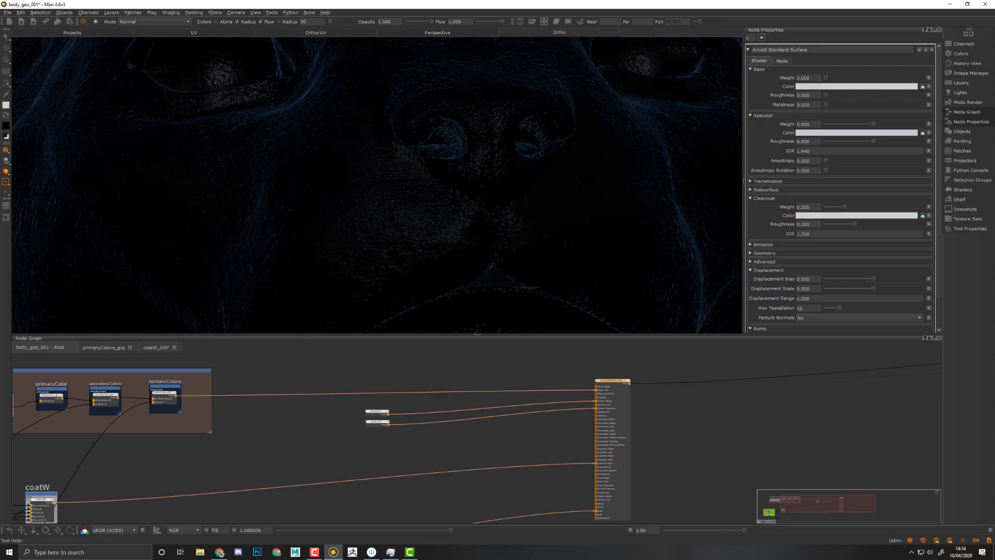
left_click_drag(861, 125, 772, 131)
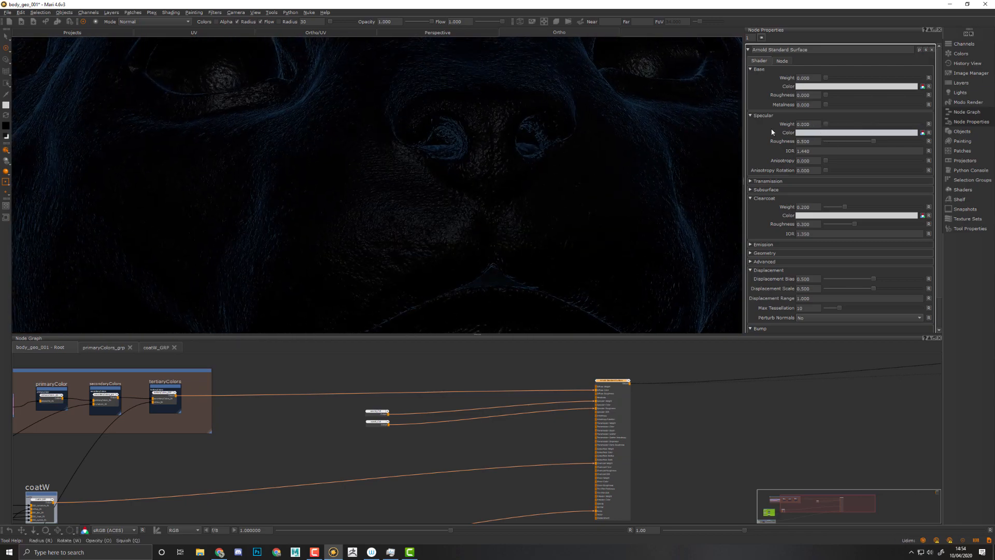
key("ctrl+z")
Disconnect specW_CLR from the shader's Specular Weight input and set the specular weight to 0.
middle_click_drag(513, 423, 520, 367)
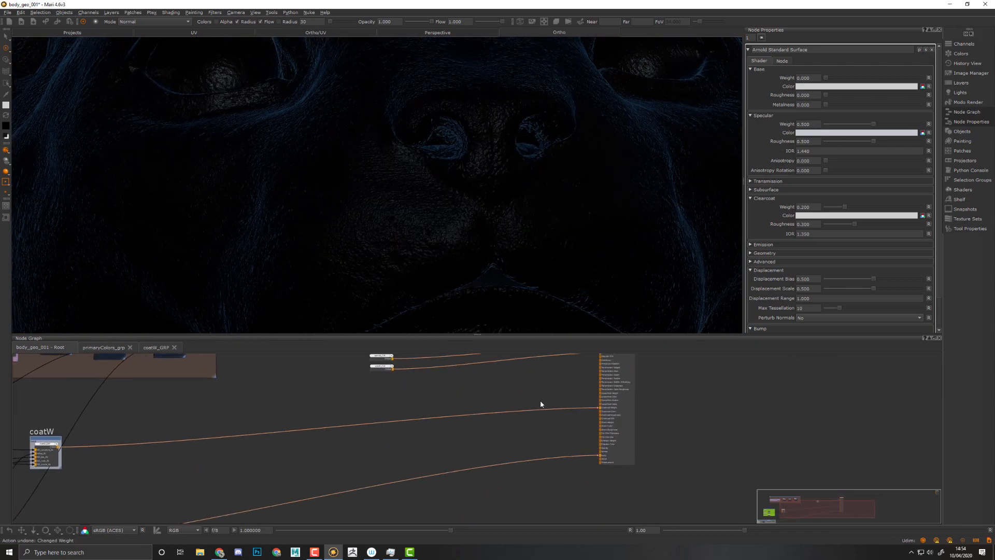
scroll(549, 402, "up", 3)
middle_click_drag(571, 405, 505, 471)
middle_click_drag(613, 422, 573, 466)
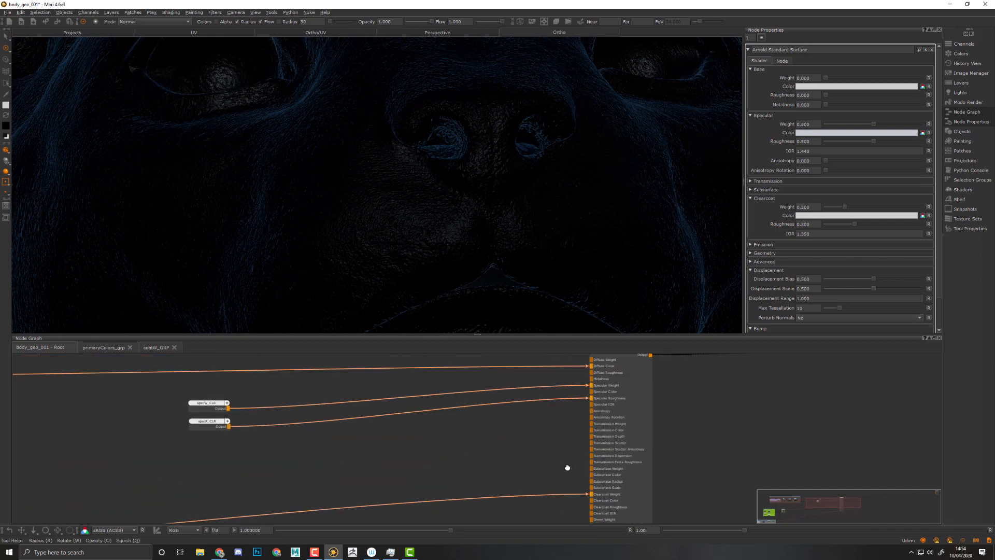
left_click(203, 410)
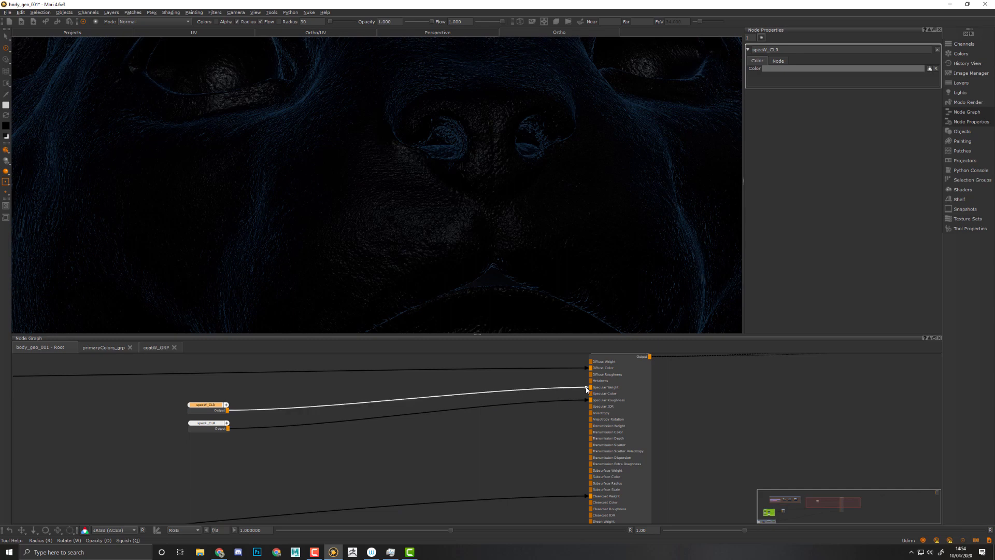
left_click_drag(586, 388, 519, 390)
left_click(617, 385)
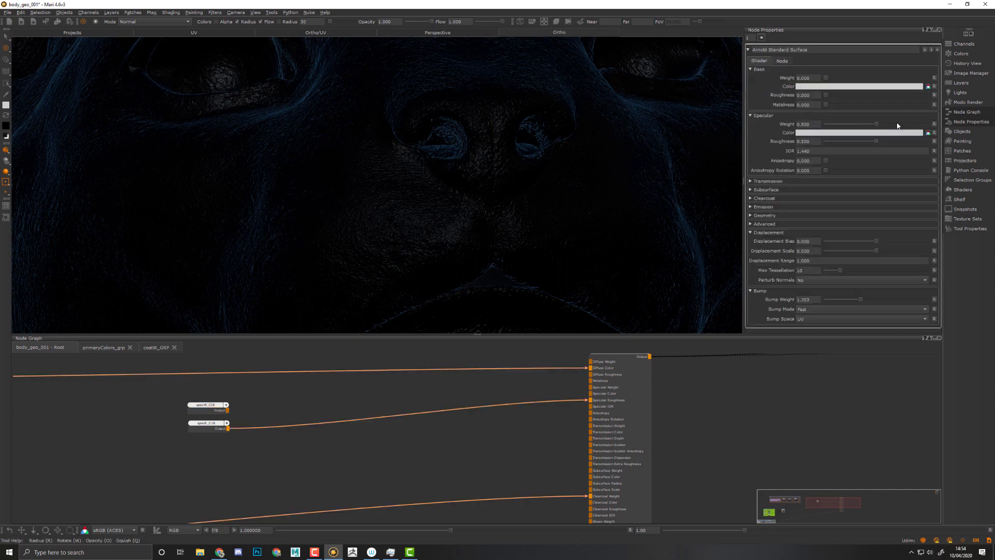
left_click_drag(851, 127, 748, 127)
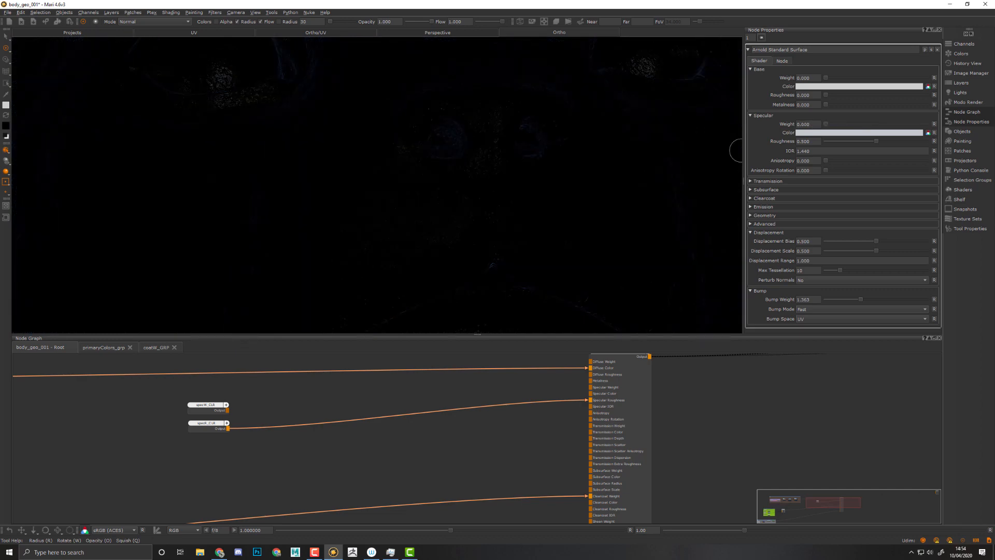
Disconnect the coatW_GRP output from the Clearcoat Weight input of the Arnold Standard Surface node.
mouse_move(499, 299)
middle_mouse_down("alt")
mouse_move(519, 264)
mouse_move(518, 171)
mouse_move(544, 228)
mouse_move(560, 229)
middle_mouse_up("alt")
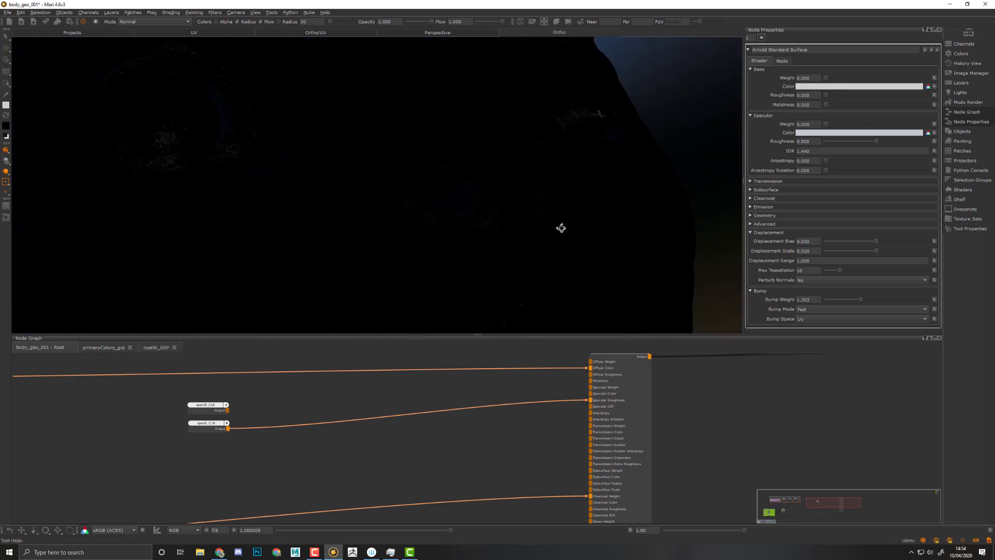
left_click_drag(562, 228, 539, 227, "alt")
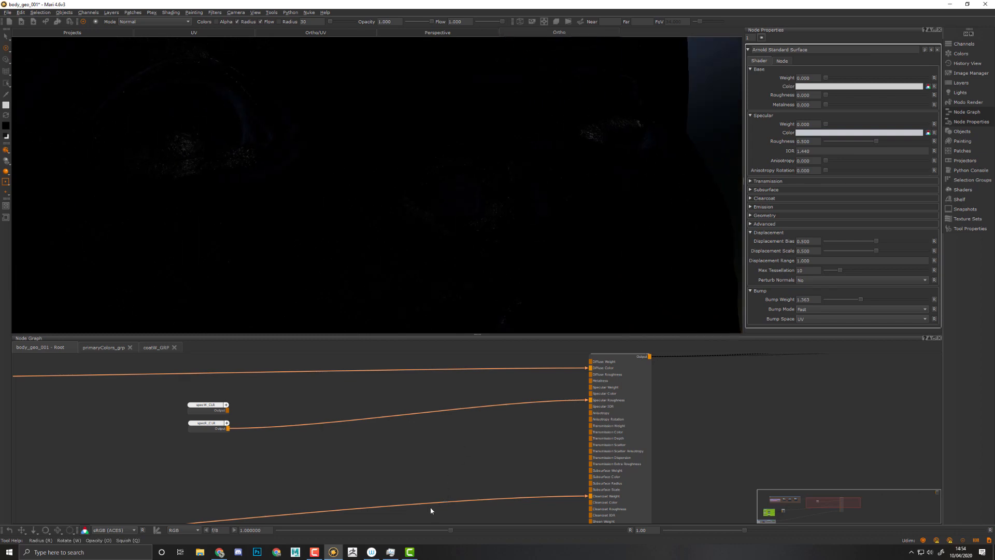
middle_click_drag(431, 511, 638, 394)
middle_click_drag(585, 448, 609, 440)
middle_click_drag(625, 494, 645, 495)
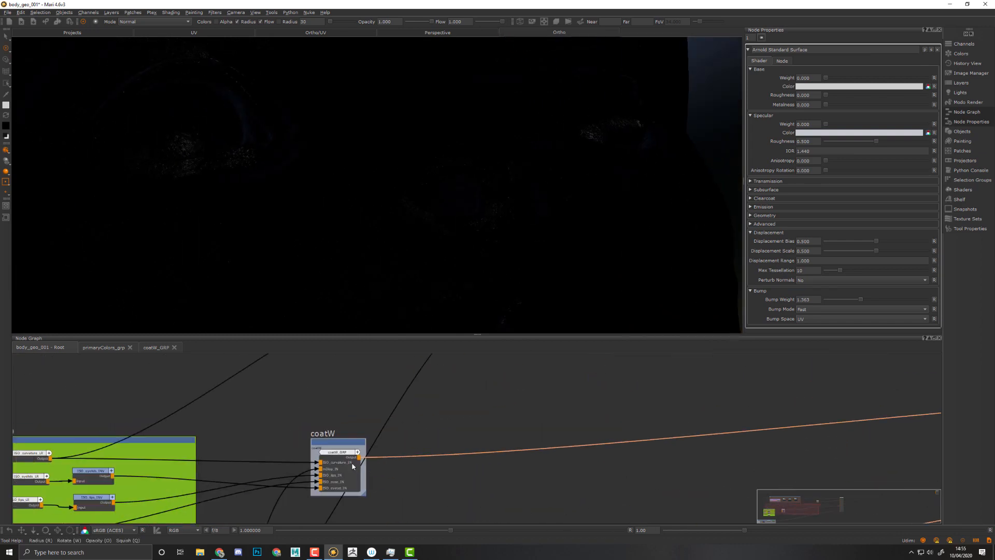
middle_click_drag(834, 453, 399, 480)
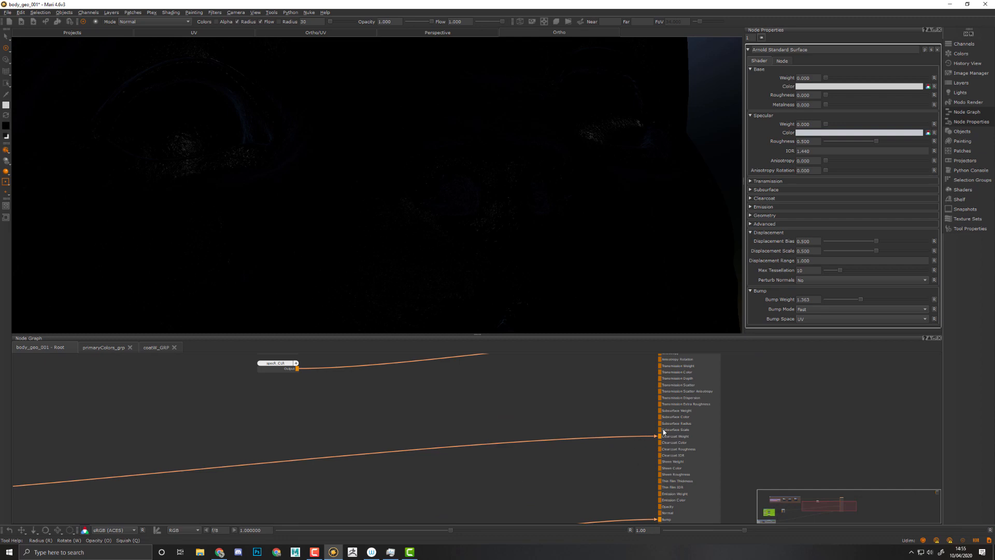
left_click_drag(654, 437, 596, 467)
Set the shader's clearcoat weight to 0.510 and its clearcoat roughness to 0.543.
middle_click_drag(801, 445, 703, 465)
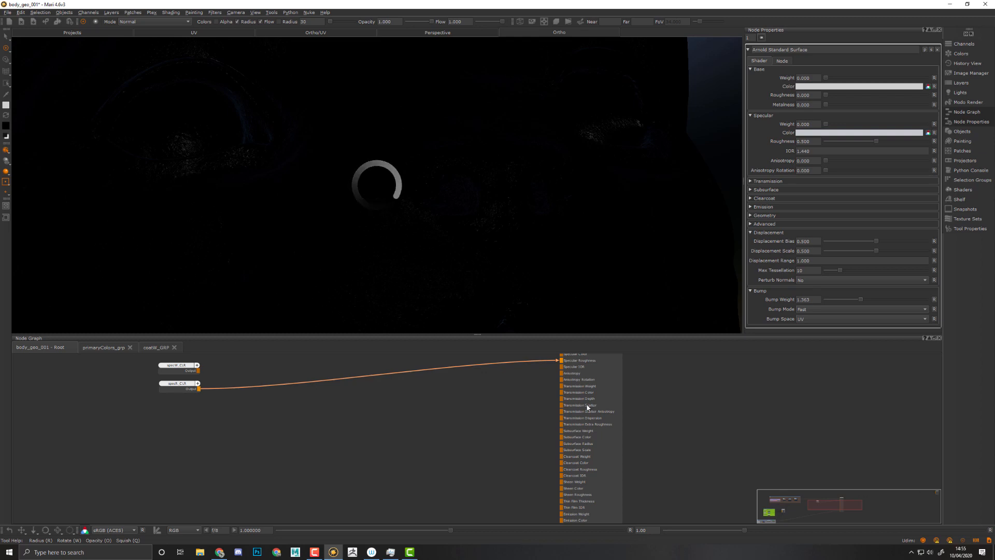
middle_click_drag(711, 425, 646, 393)
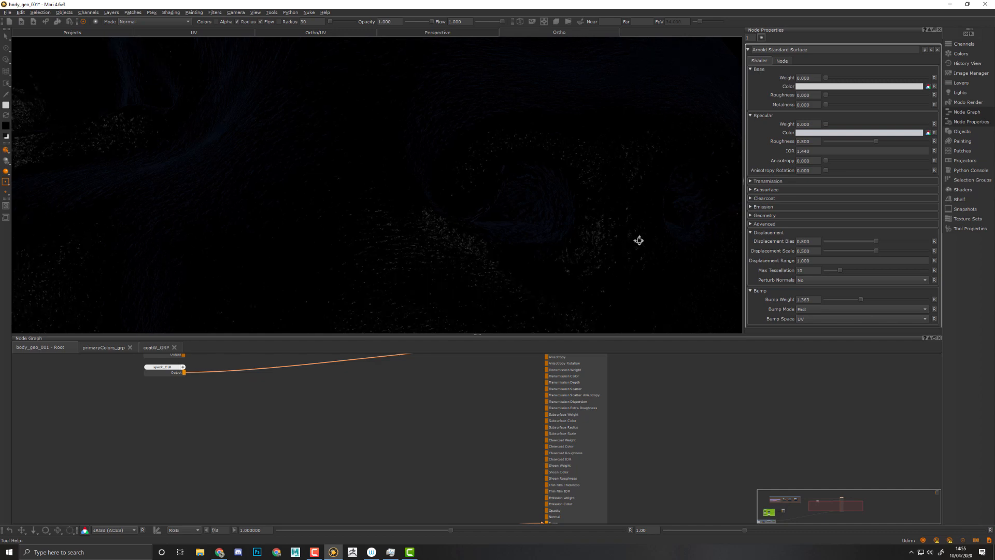
middle_click_drag(606, 238, 515, 233)
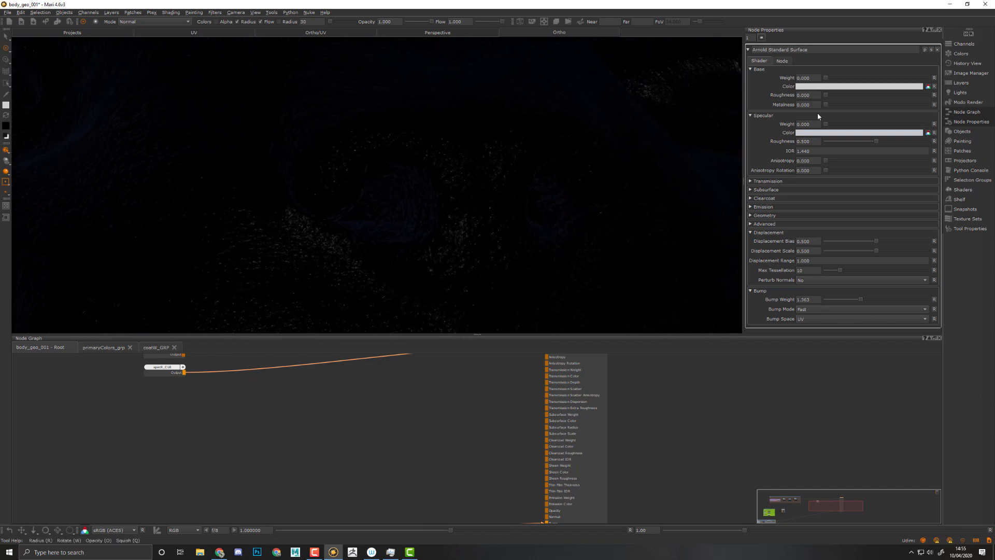
left_click(773, 199)
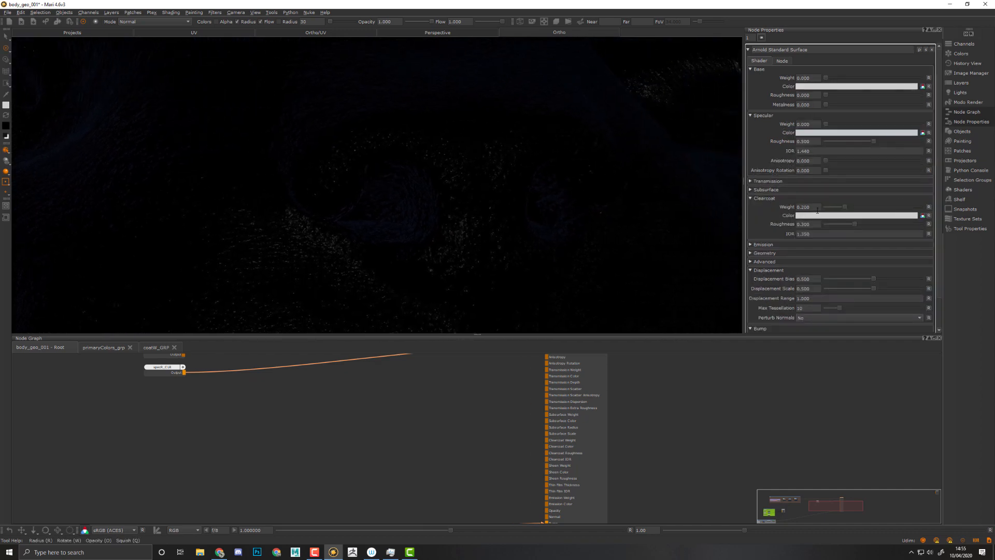
left_click_drag(846, 210, 875, 212)
mouse_move(443, 227)
left_mouse_down("alt")
mouse_move(446, 209)
mouse_move(456, 217)
left_mouse_up("alt")
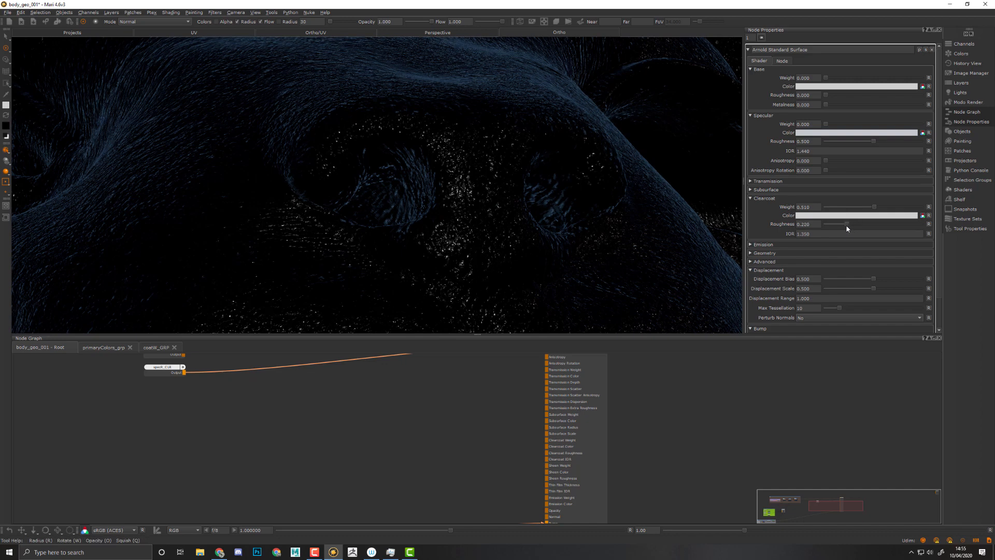
right_click_drag(518, 212, 469, 220, "alt")
left_click_drag(469, 220, 524, 231, "alt")
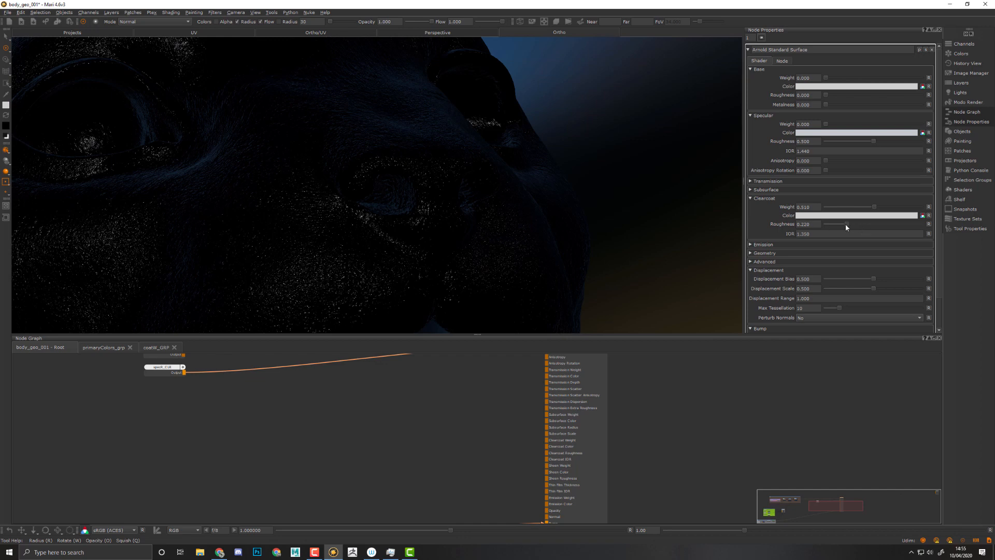
left_click_drag(847, 224, 876, 226)
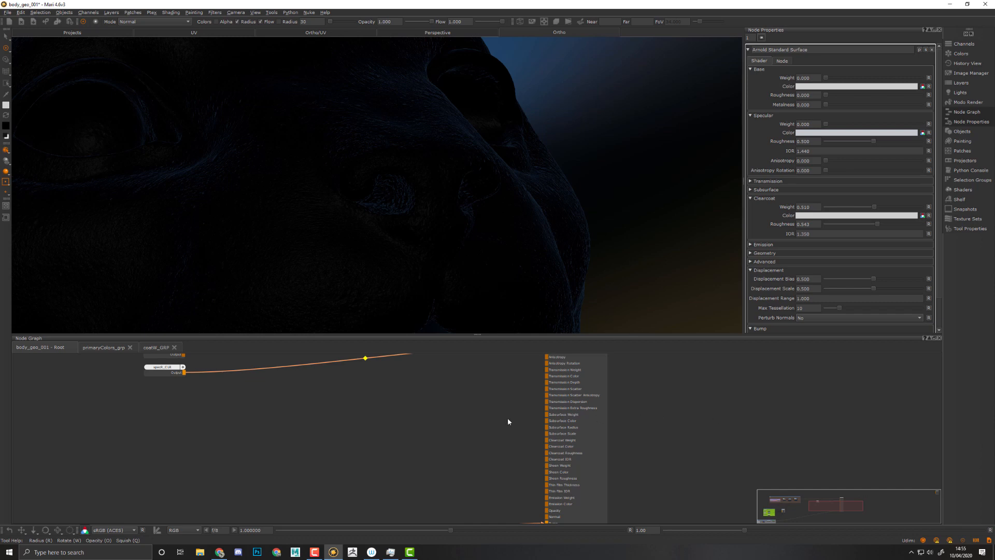
Reset the clearcoat weight of the Arnold Standard Surface shader to 0.
middle_click_drag(404, 438, 650, 403)
scroll(621, 406, "down", 5)
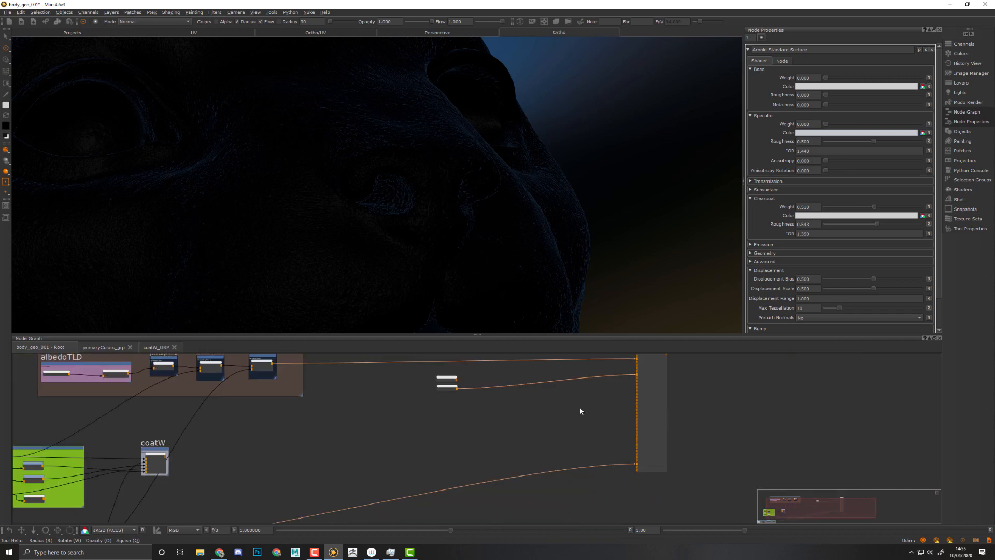
middle_click_drag(509, 430, 749, 386)
middle_click_drag(582, 417, 779, 401)
middle_click_drag(470, 454, 513, 422)
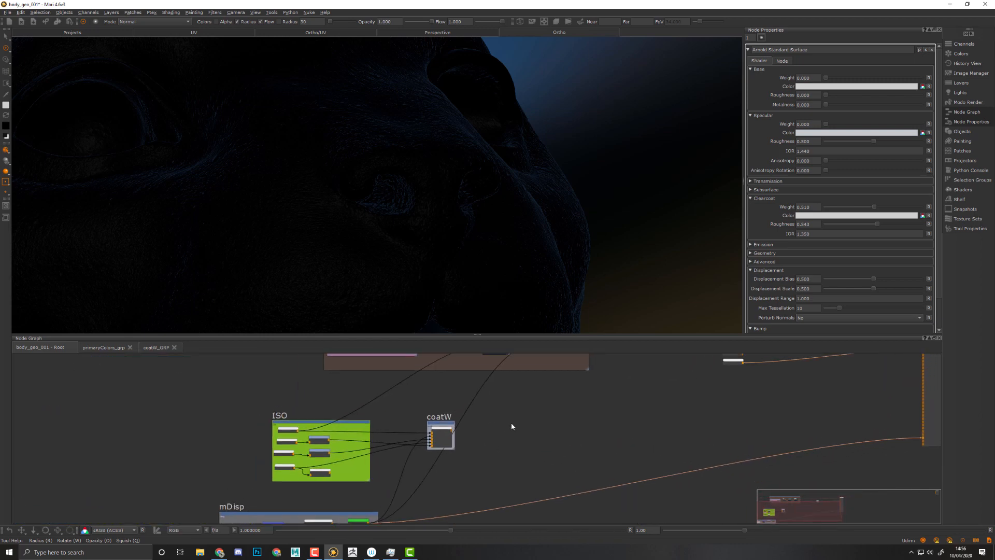
middle_click_drag(844, 373, 711, 426)
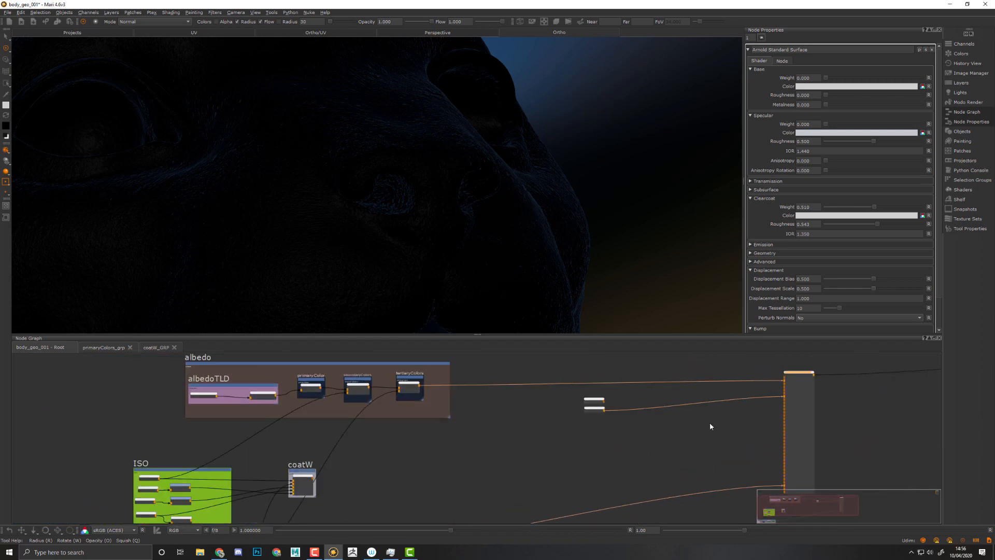
left_click(929, 206)
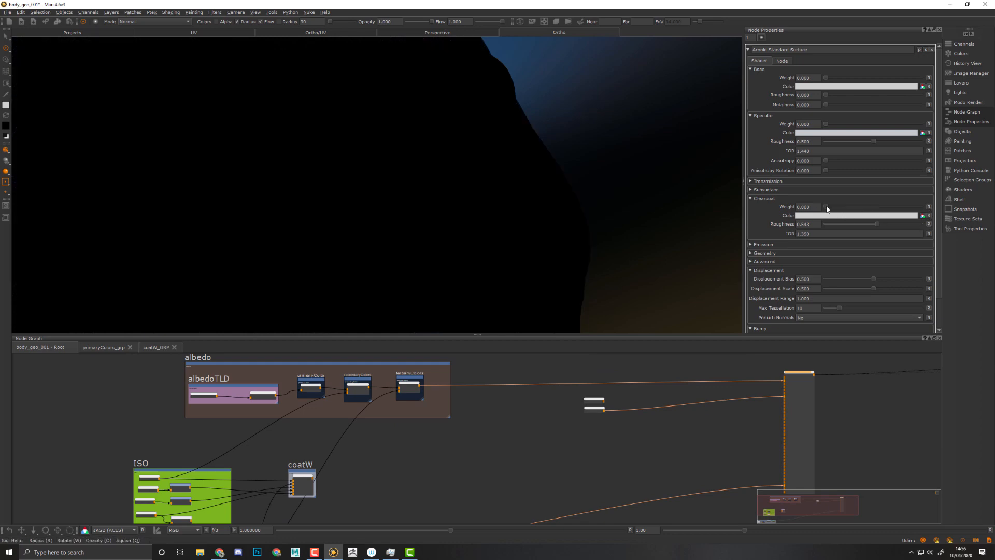
Set the Arnold Standard Surface shader's clearcoat weight to 0.300 and its clearcoat roughness to 0.229.
left_click_drag(825, 207, 852, 207)
double_click(811, 209)
type("2")
left_click_drag(875, 224, 856, 226)
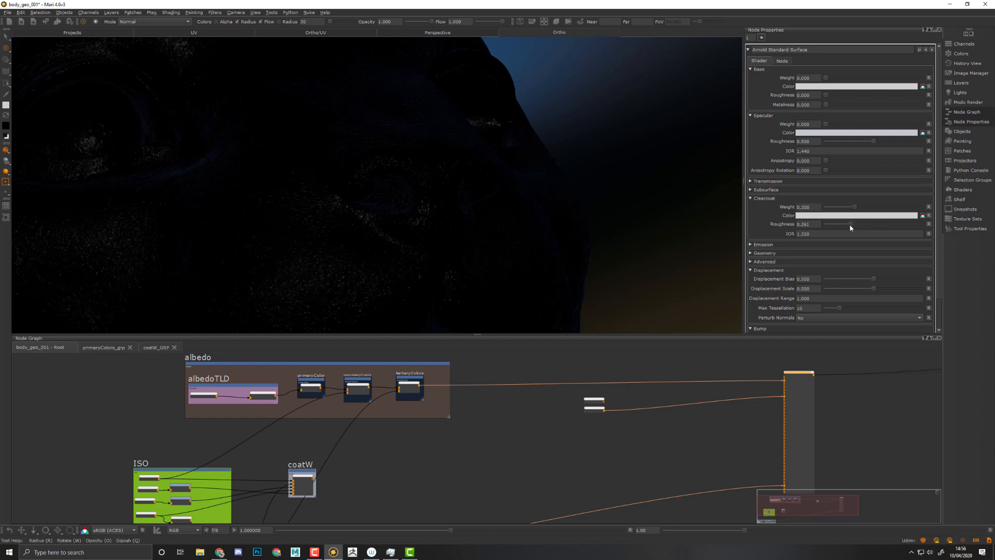
Add an Ambient Occlusion node in the empty area of the node graph below the coatW group.
middle_click_drag(489, 439, 697, 382)
scroll(558, 446, "up", 2)
middle_click_drag(561, 463, 560, 442)
scroll(549, 443, "up", 2)
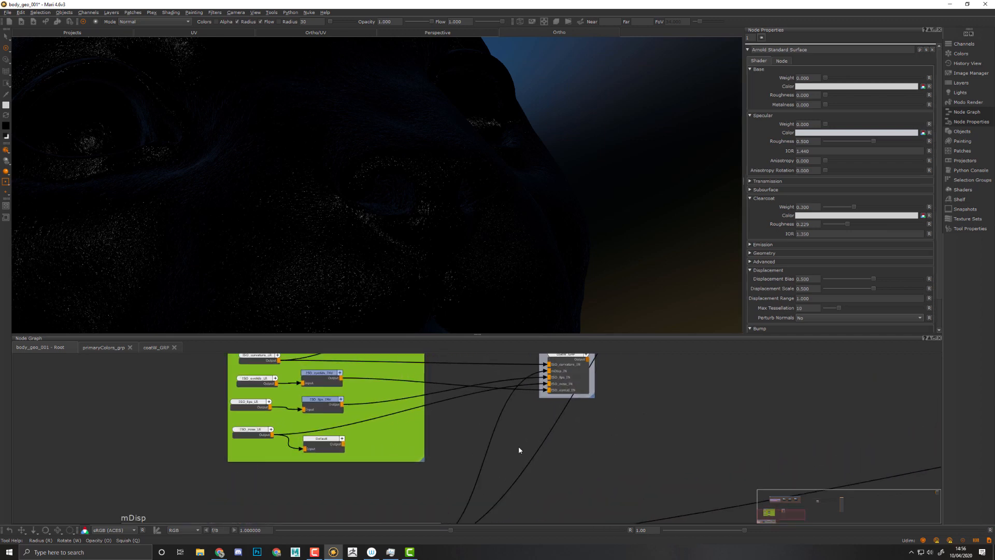
mouse_move(433, 438)
middle_mouse_down()
mouse_move(443, 456)
mouse_move(422, 435)
middle_mouse_up()
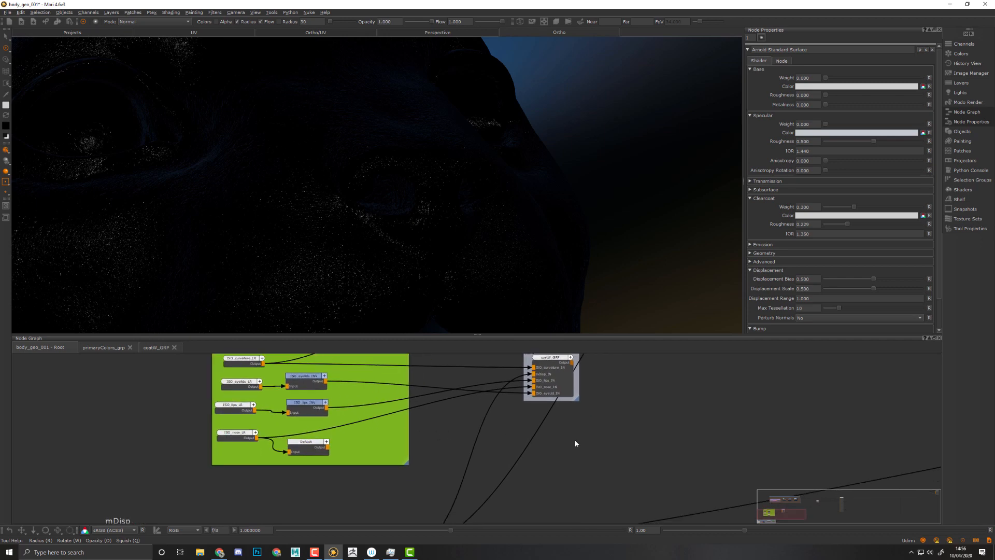
key("Tab")
type("a")
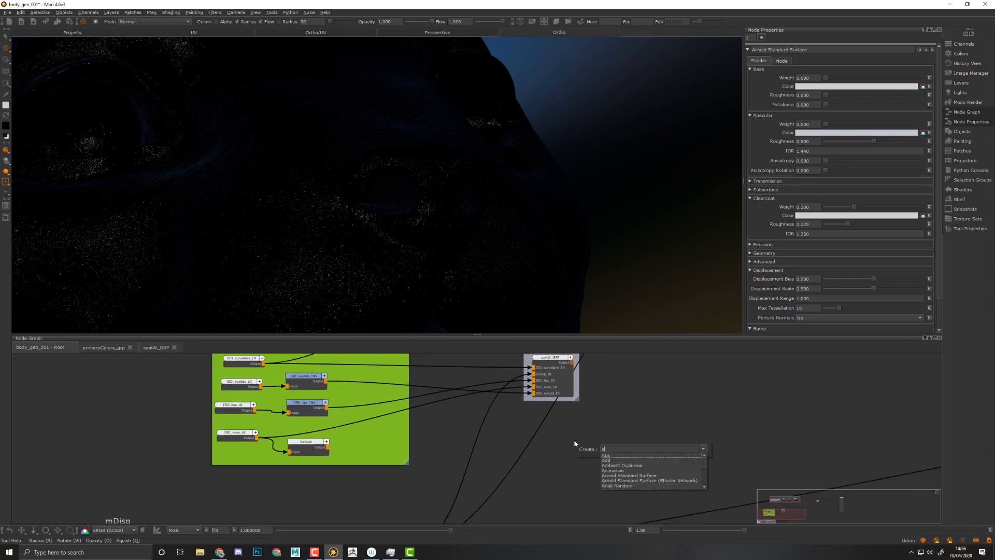
key("Down")
key("Down")
key("Down")
key("Return")
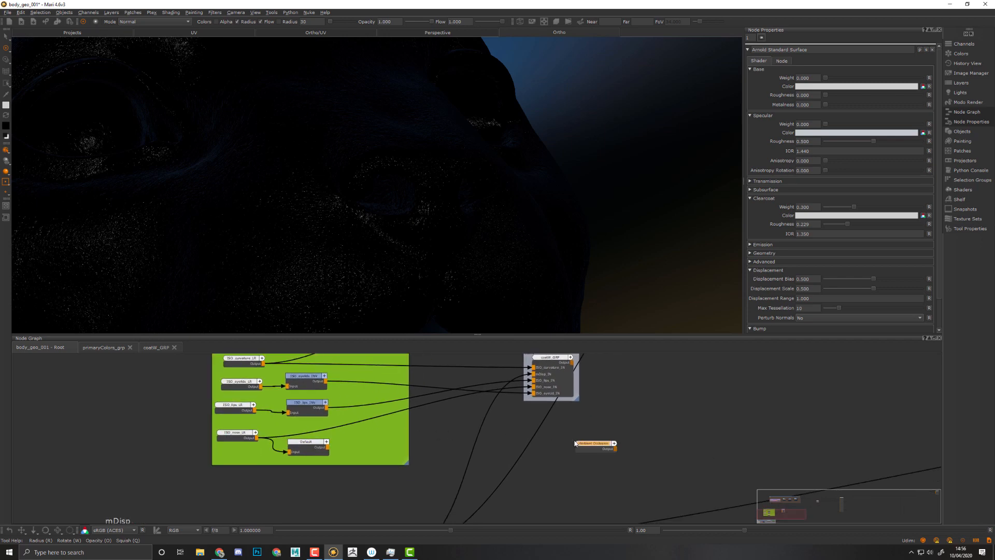
Display the Ambient Occlusion node's result on the model, shift the node slightly, and open its properties.
key("1")
left_click_drag(588, 445, 557, 449)
double_click(569, 451)
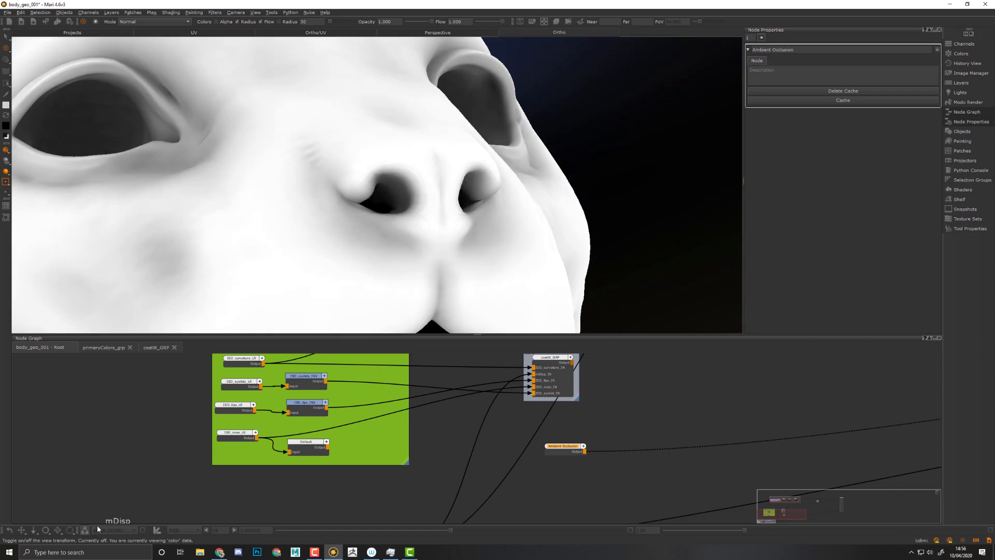
Examine the ambient occlusion shading around the nose and up close around the eye.
mouse_move(353, 228)
left_mouse_down()
mouse_move(373, 243)
mouse_move(451, 211)
mouse_move(476, 217)
left_mouse_up()
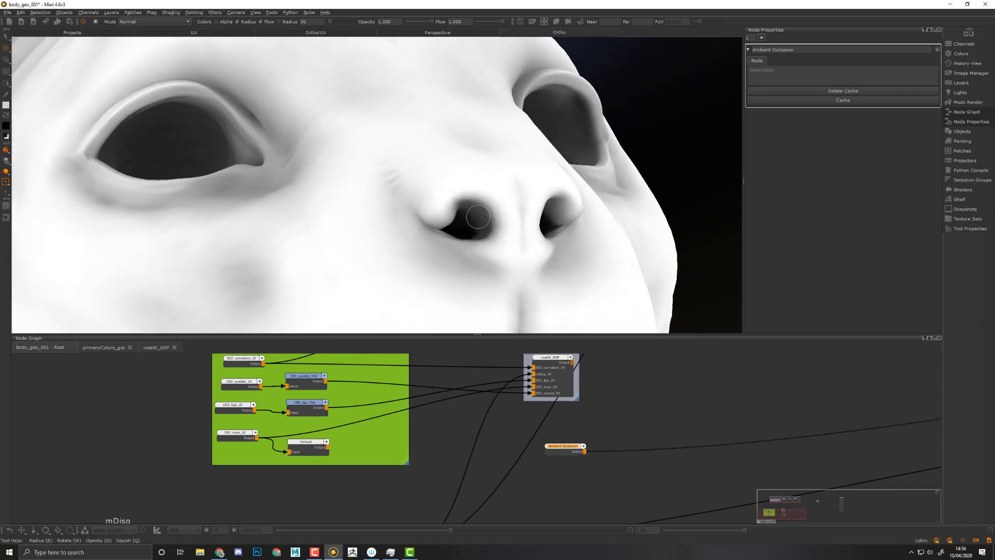
left_click_drag(566, 454, 551, 458)
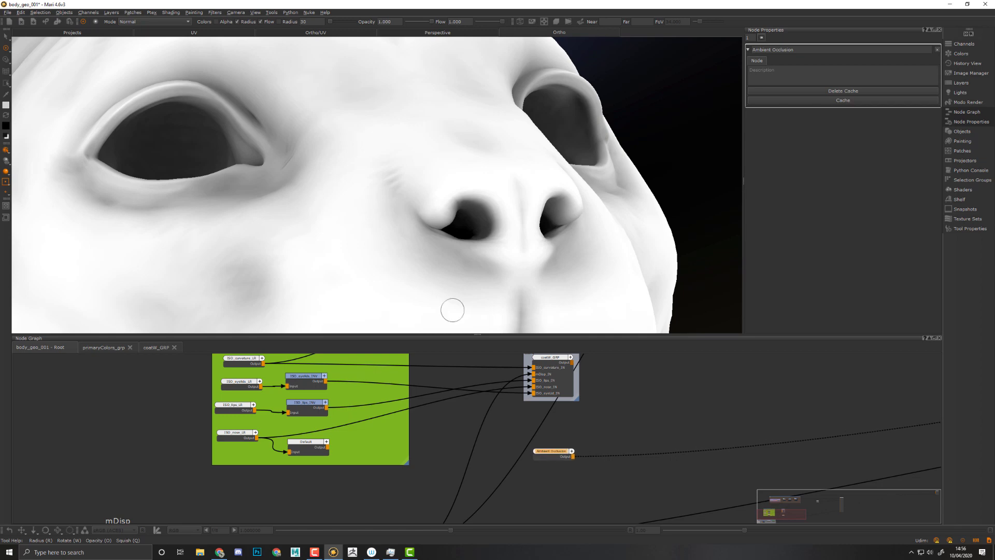
left_click_drag(451, 309, 438, 252)
middle_click_drag(438, 253, 633, 320, "alt")
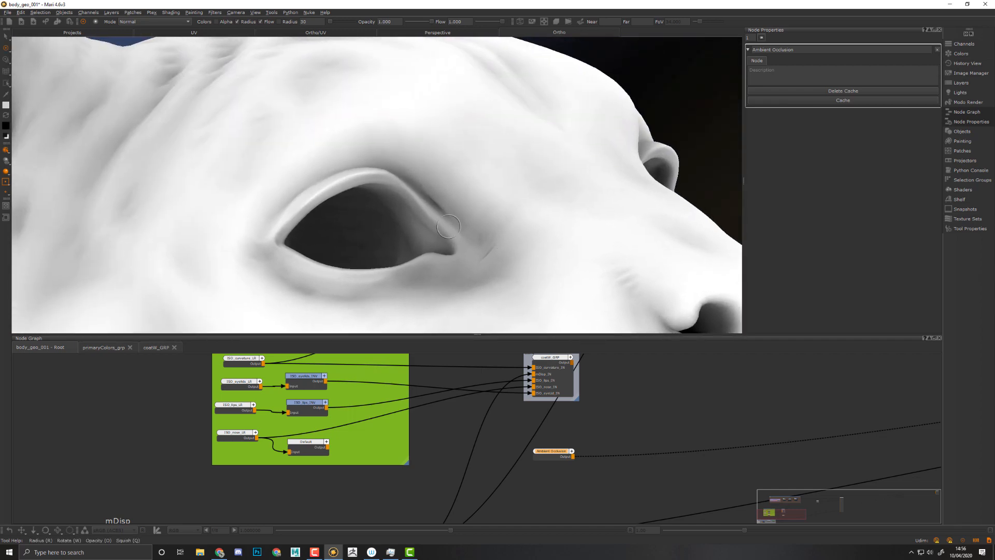
right_click_drag(441, 236, 515, 244, "alt")
middle_click_drag(524, 244, 456, 208, "alt")
left_click_drag(472, 214, 538, 259, "alt")
Add a Brightness Lookup node fed by the Ambient Occlusion node.
middle_click_drag(571, 458, 575, 423)
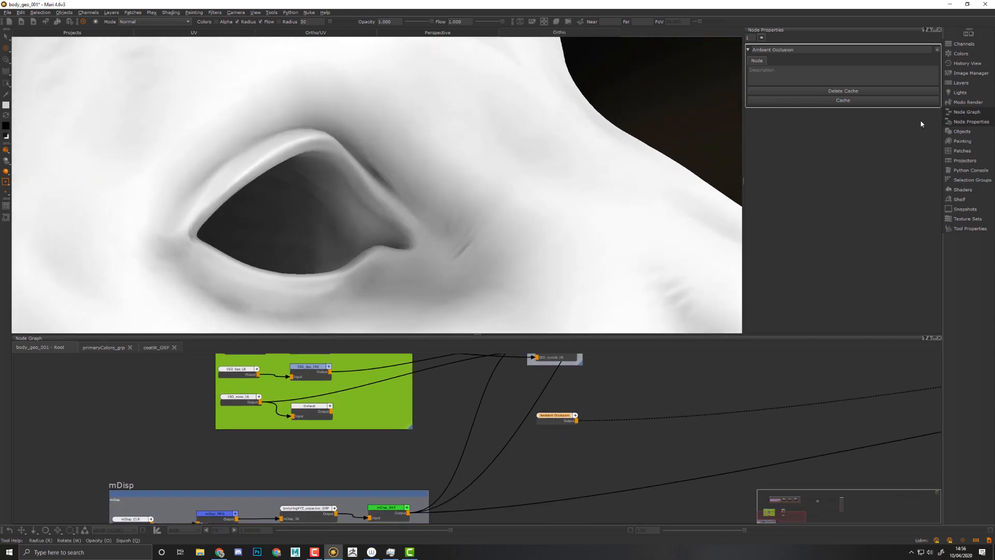
left_click_drag(548, 424, 544, 433)
key("Tab")
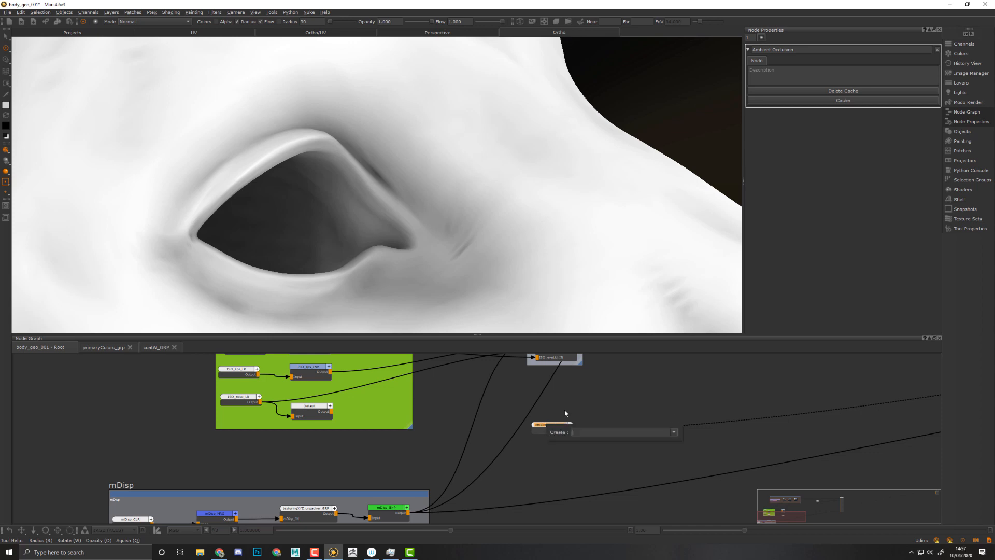
type("br")
key("Down")
key("Down")
key("Down")
key("Down")
key("Down")
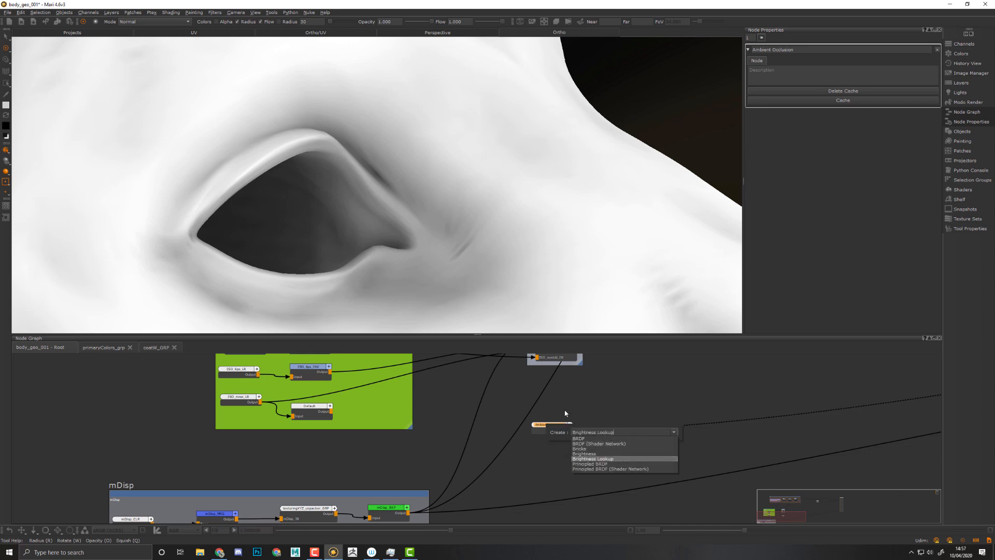
key("Return")
left_click(629, 424)
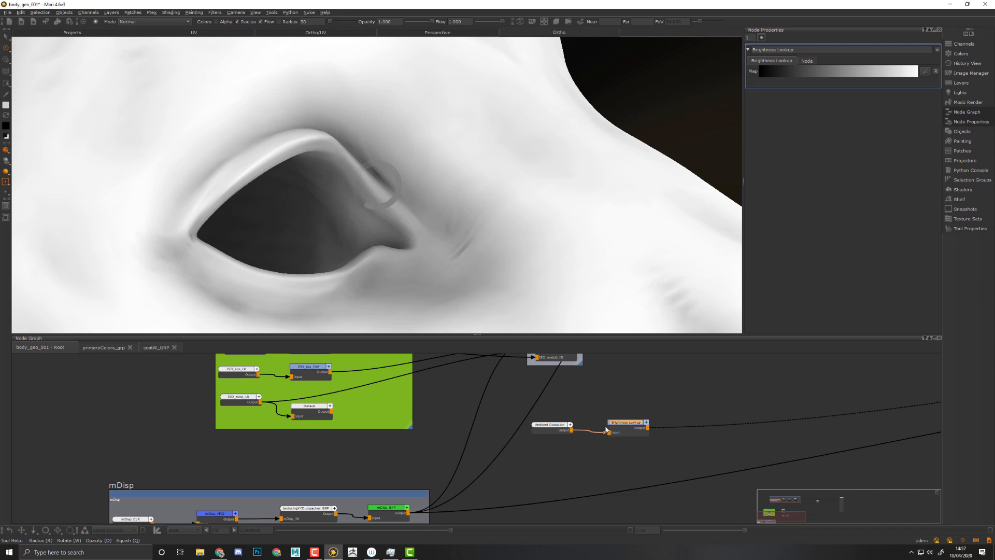
Pull the Brightness Lookup curve down with two interior points to darken the occlusion, and lift its black end slightly.
left_click(925, 71)
left_click_drag(908, 149, 912, 158)
left_click_drag(965, 103, 966, 128)
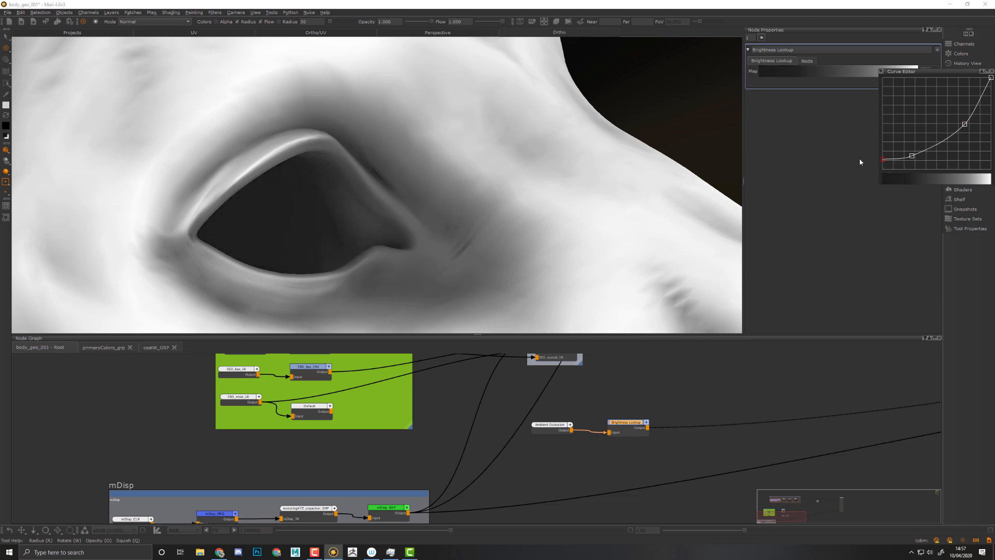
left_click_drag(858, 159, 853, 157)
left_click_drag(914, 158, 911, 154)
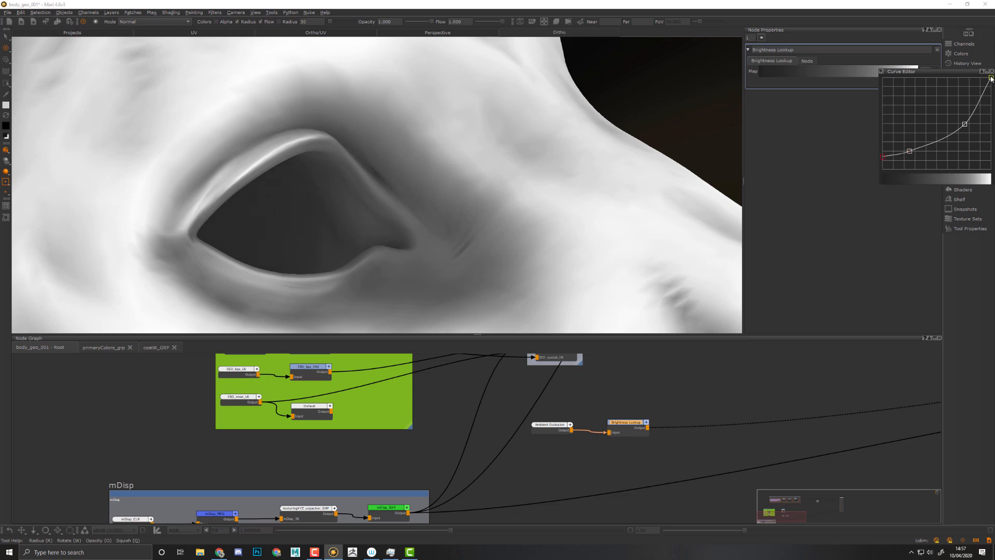
Lower the curve's white end point to just above the upper interior point, and nudge the lower interior point downward.
left_click_drag(992, 79, 991, 112)
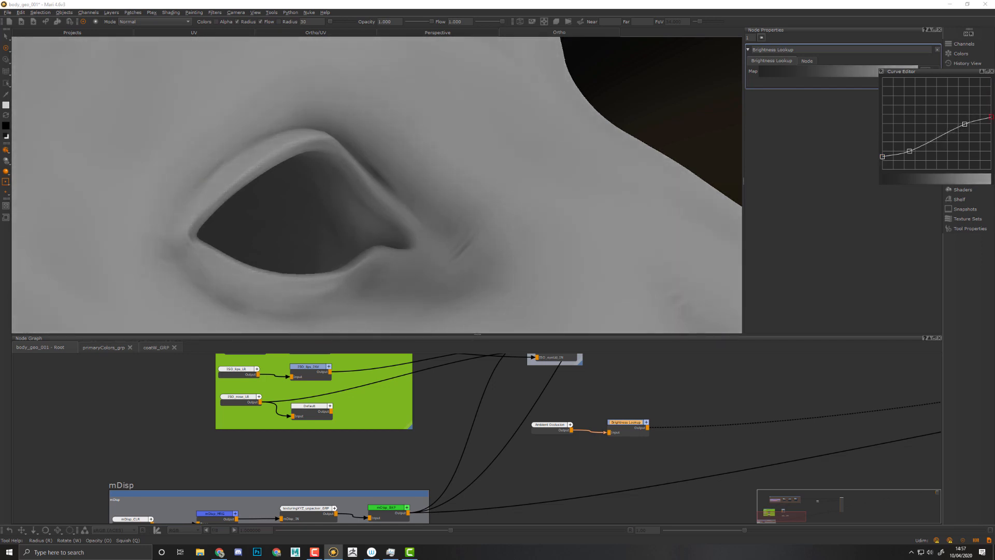
left_click_drag(991, 117, 990, 114)
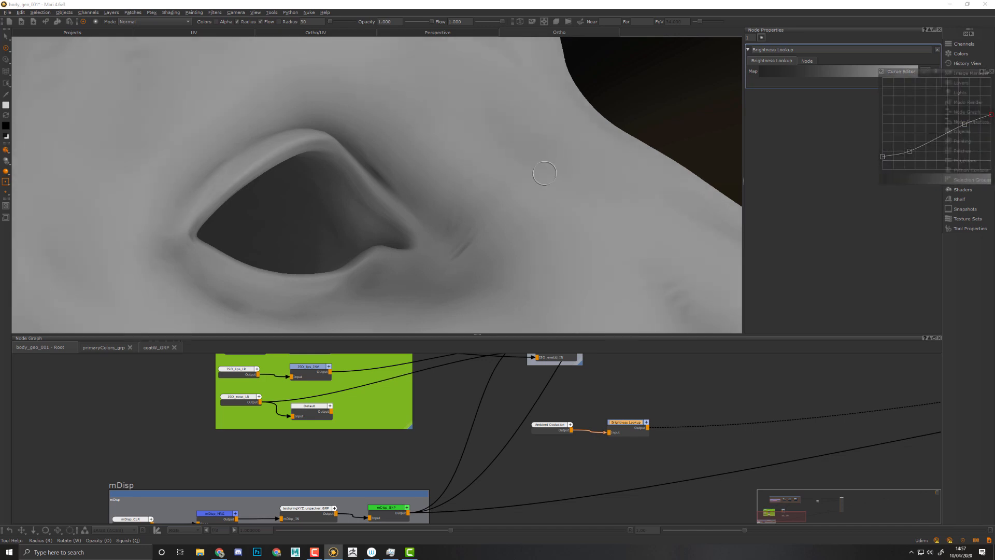
middle_click_drag(529, 169, 586, 129)
mouse_move(916, 74)
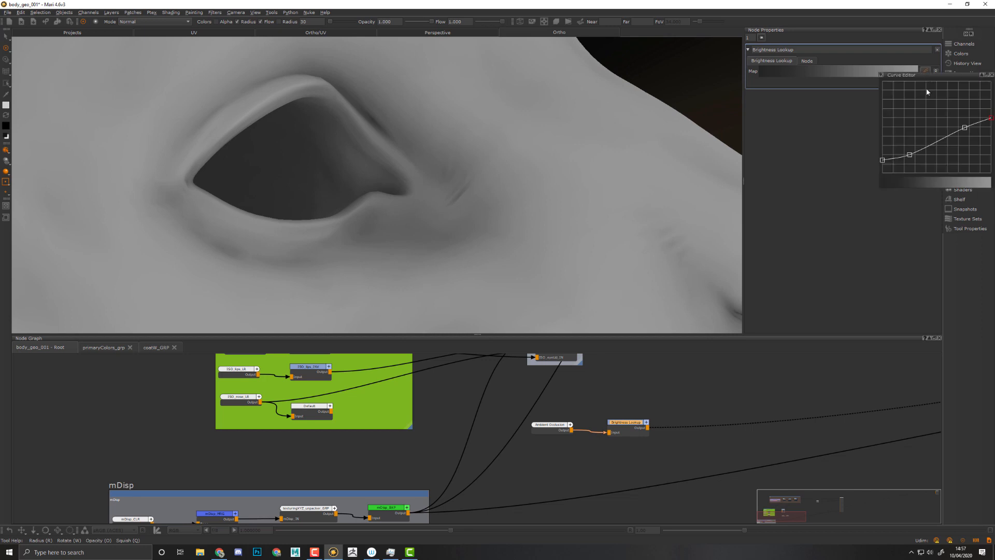
left_click_drag(911, 154, 917, 158)
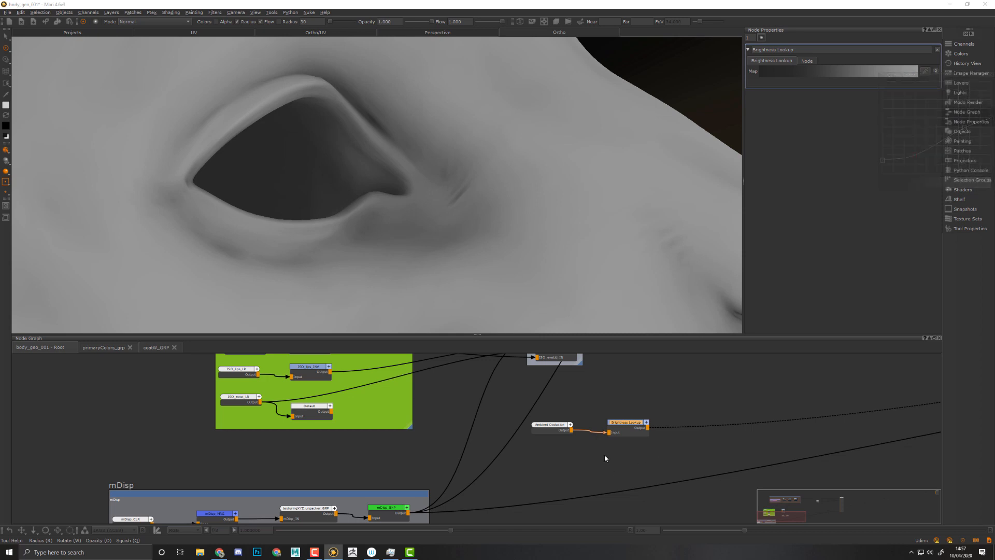
Rename the Ambient Occlusion node as coatR_AO.
middle_click_drag(604, 454, 499, 483)
left_click(447, 454)
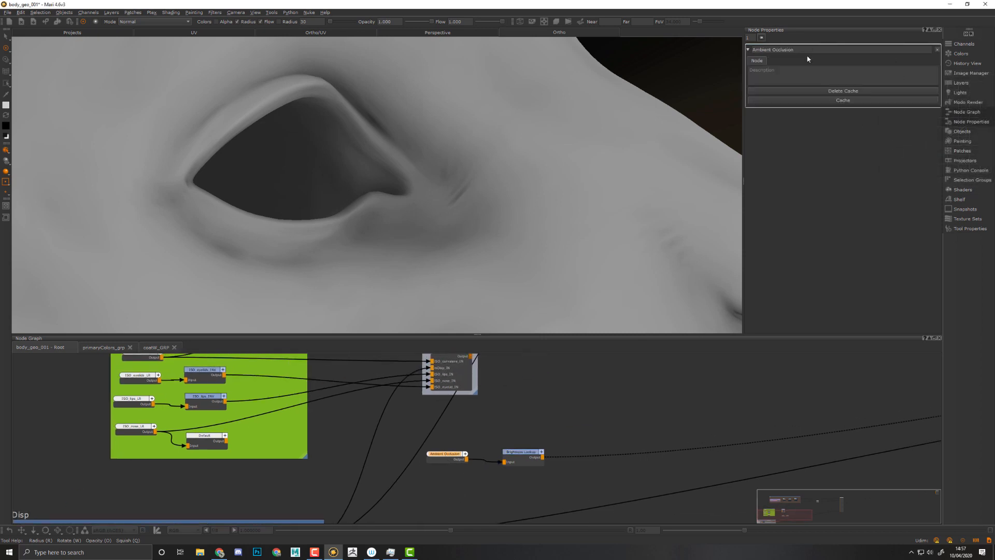
double_click(806, 50)
type("col")
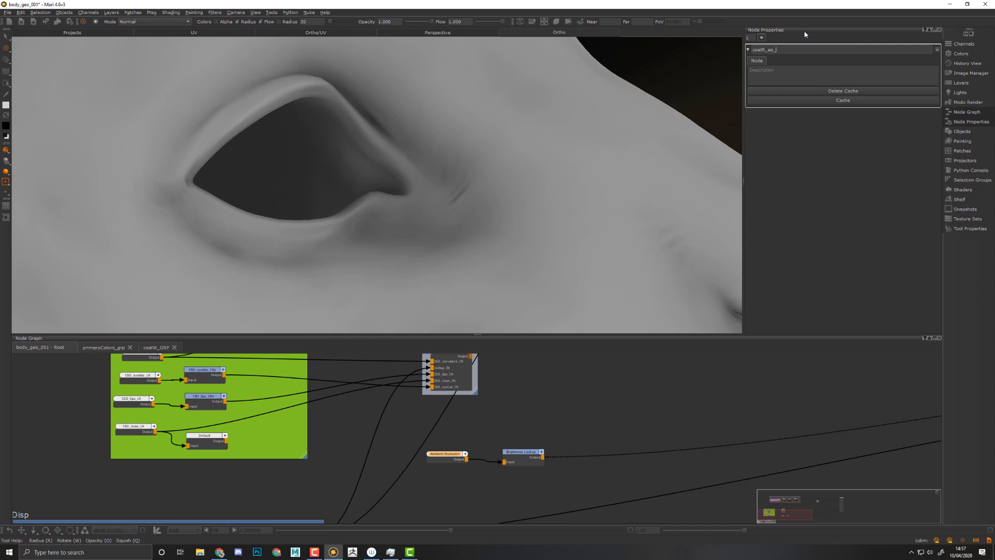
type("tR_AO")
key("Return")
Rename the Brightness Lookup node as coatR_ao_BLU.
left_click(518, 455)
triple_click(804, 50)
type("coatR_AO")
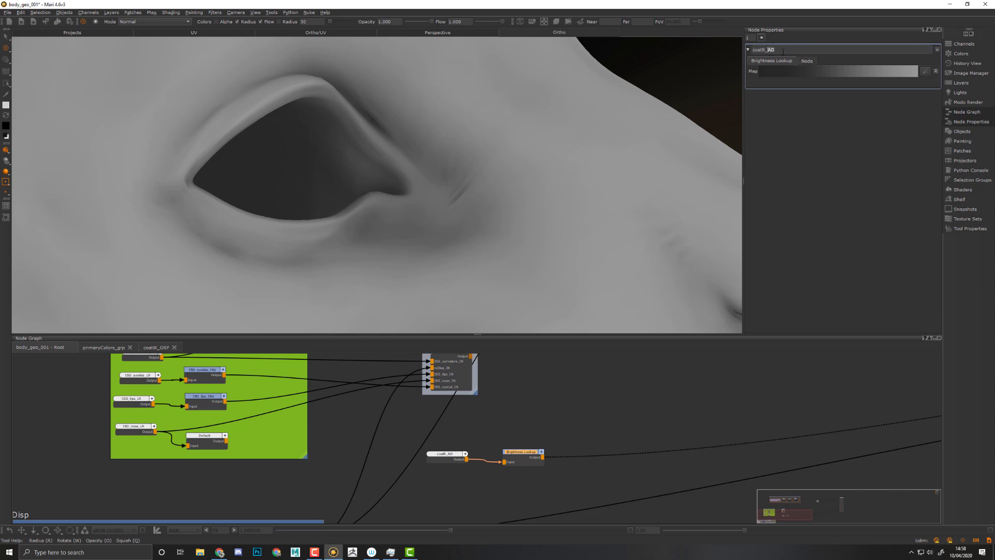
type("ao_BLU")
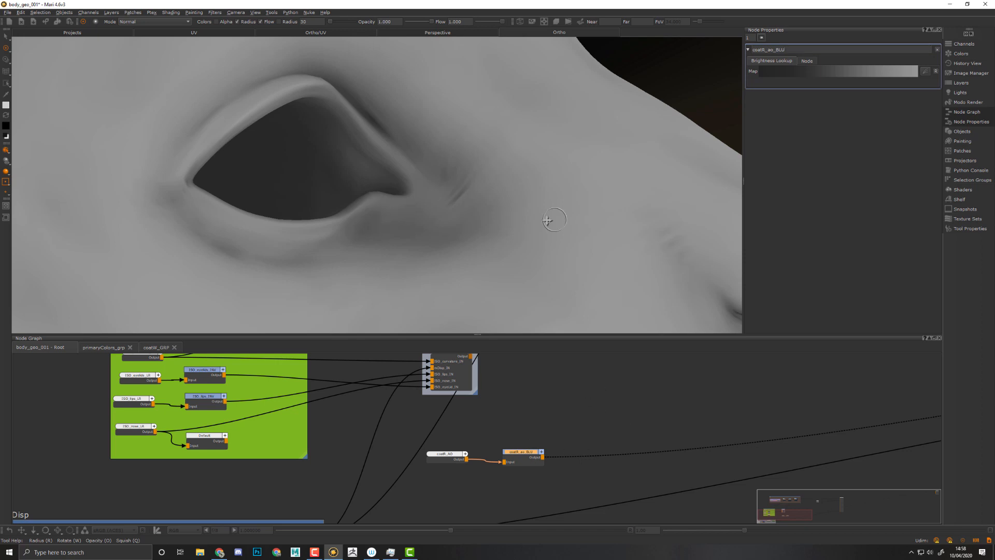
Check the adjusted occlusion across the face and shift the coatR_AO and coatR_ao_BLU nodes together slightly.
middle_click_drag(552, 224, 313, 177, "alt")
left_click_drag(533, 249, 475, 239, "alt")
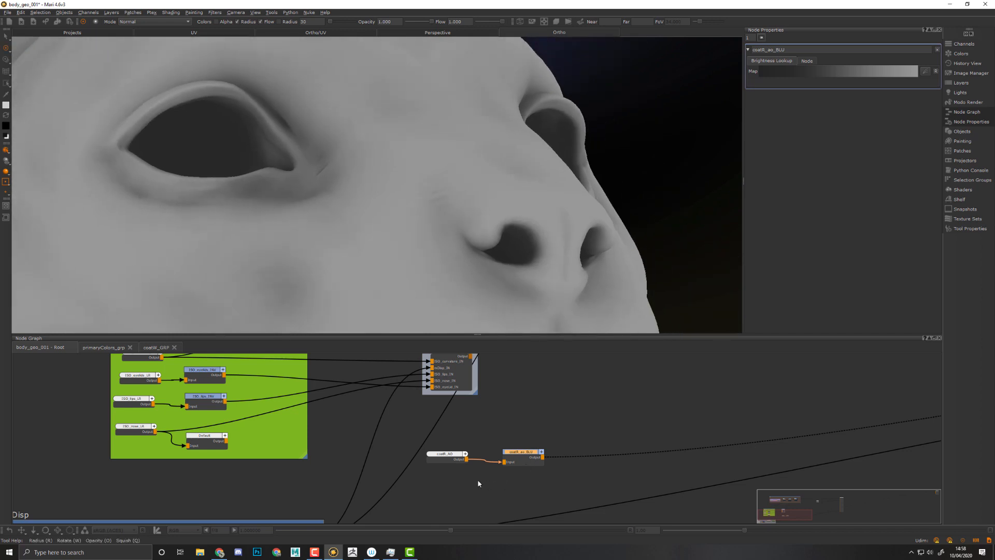
left_click_drag(444, 481, 522, 455)
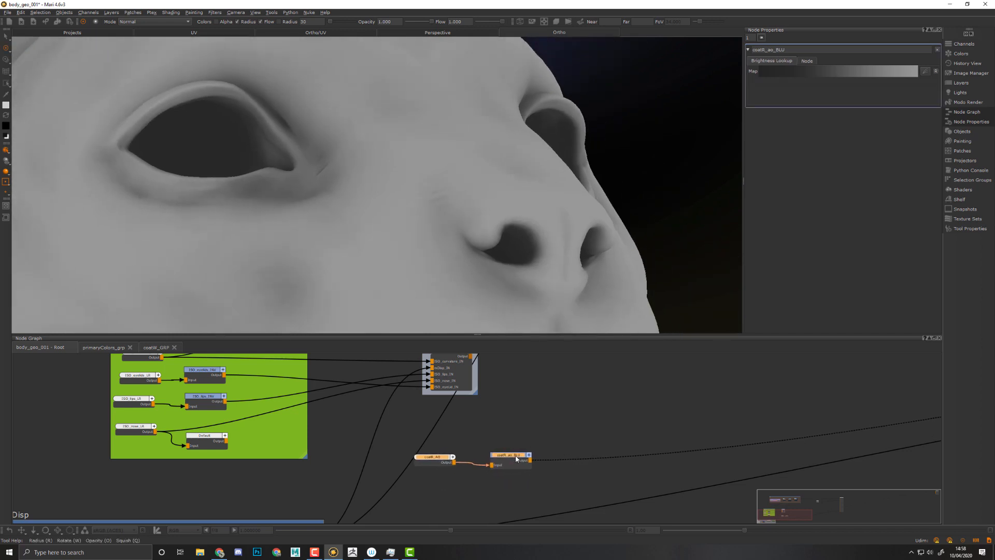
left_click(607, 416)
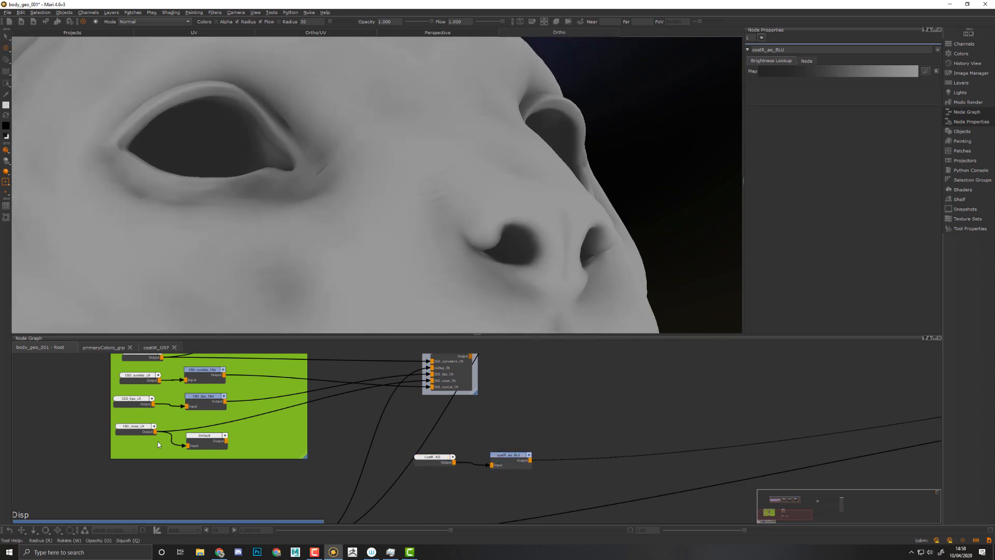
middle_click_drag(189, 412, 211, 438)
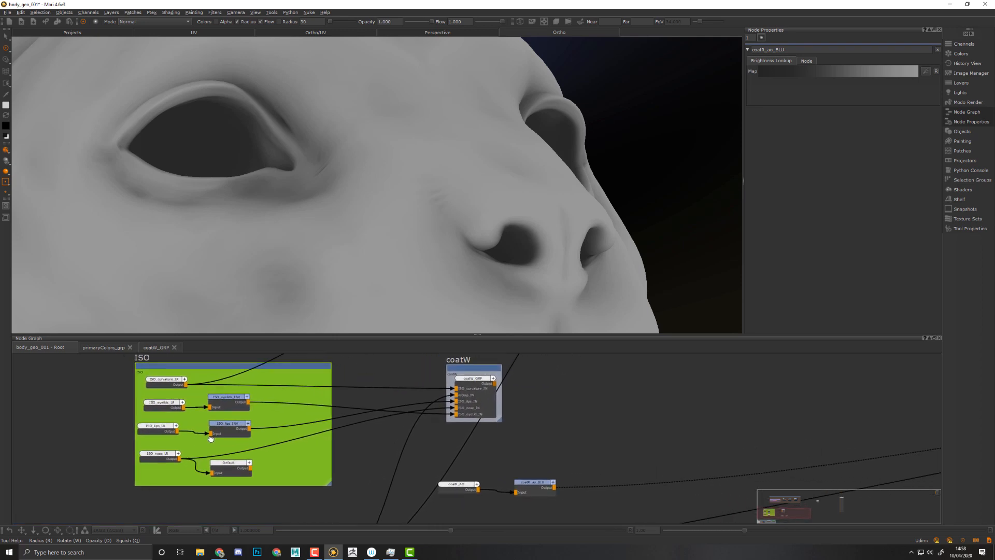
left_click(532, 489)
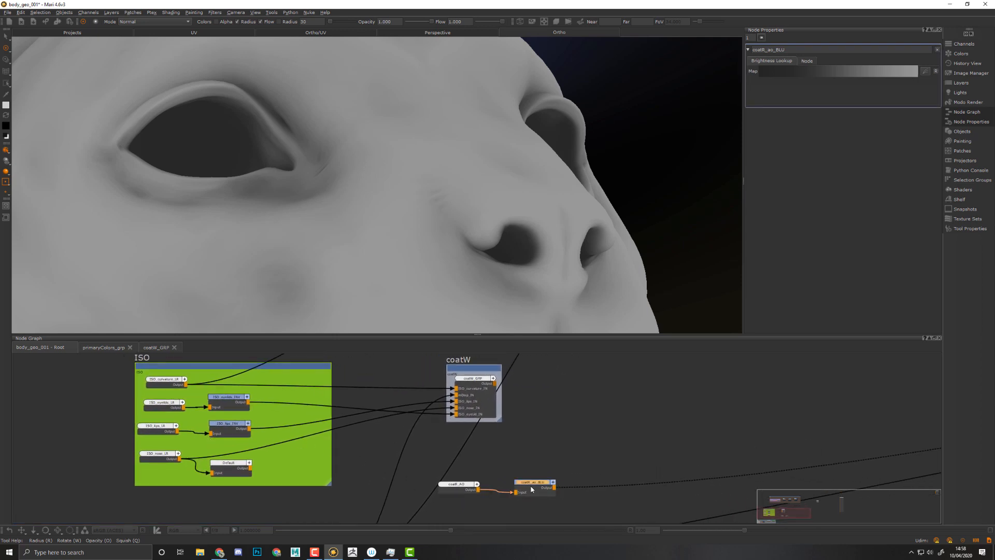
key("m")
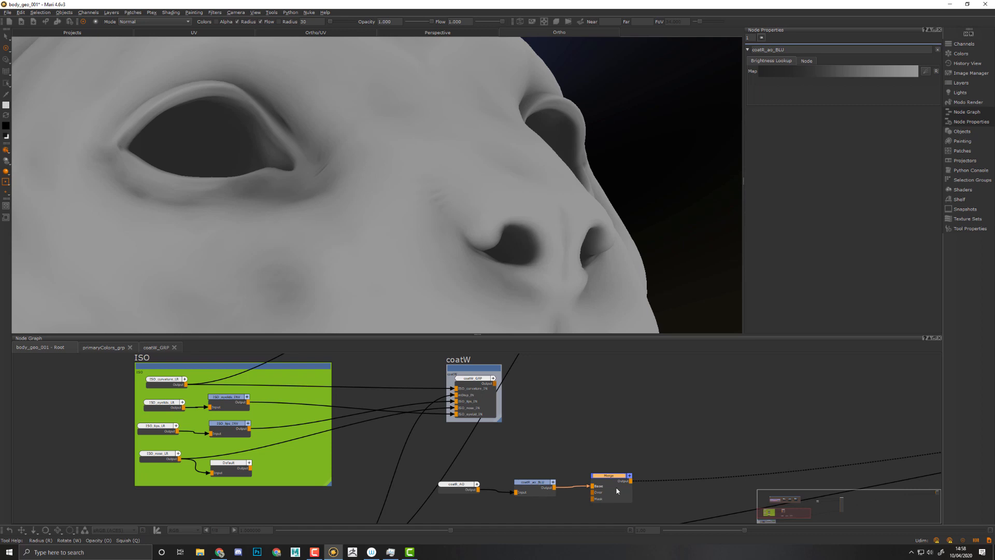
left_click_drag(616, 490, 639, 486)
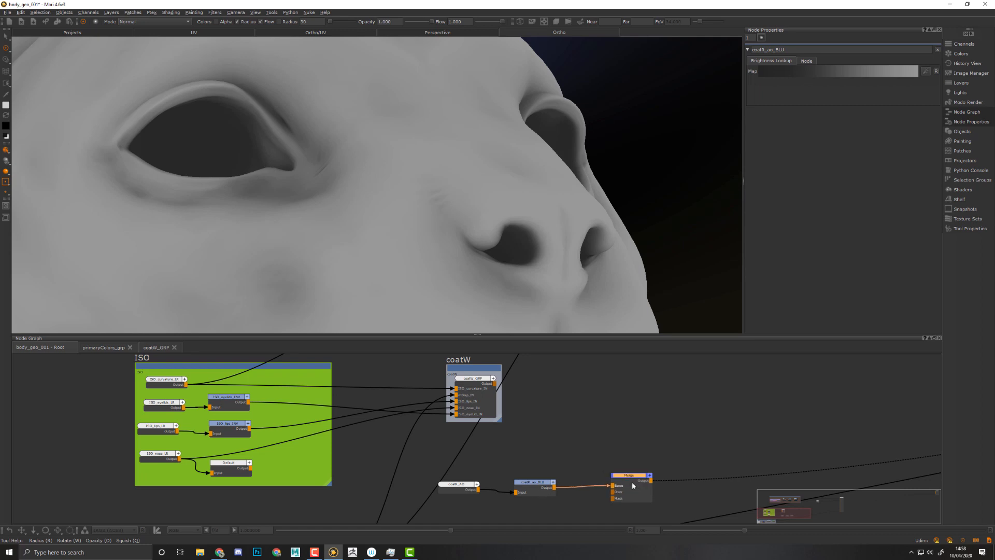
key("Delete")
Add a MergeNoAlpha node with coatR_ao_BLU as its base, and space it farther from that node.
left_click(546, 489)
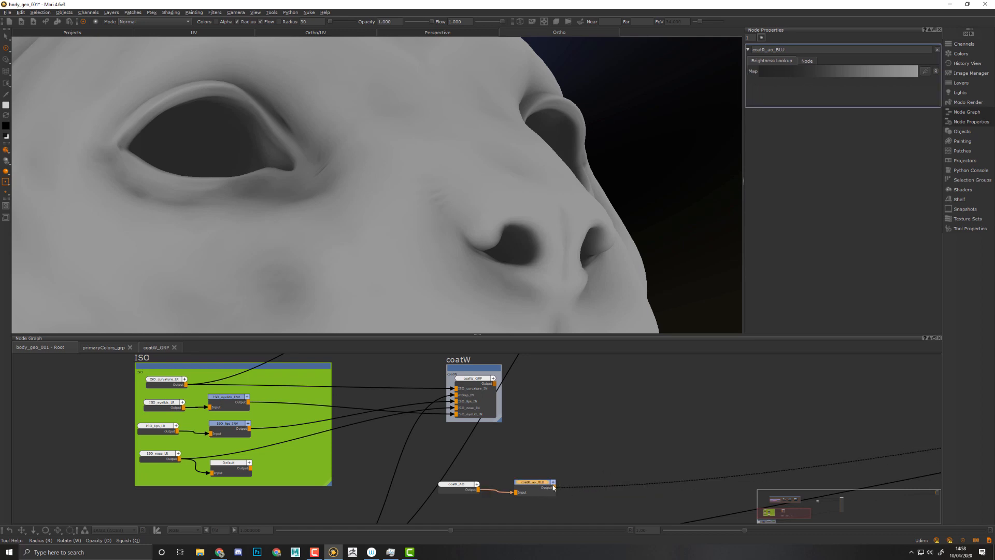
key("Tab")
type("mer")
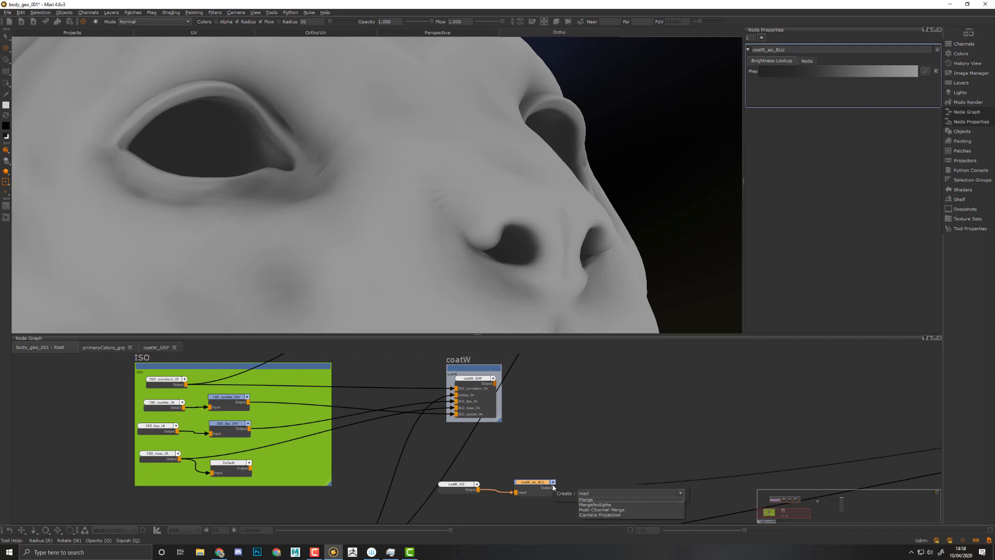
key("Down")
key("Return")
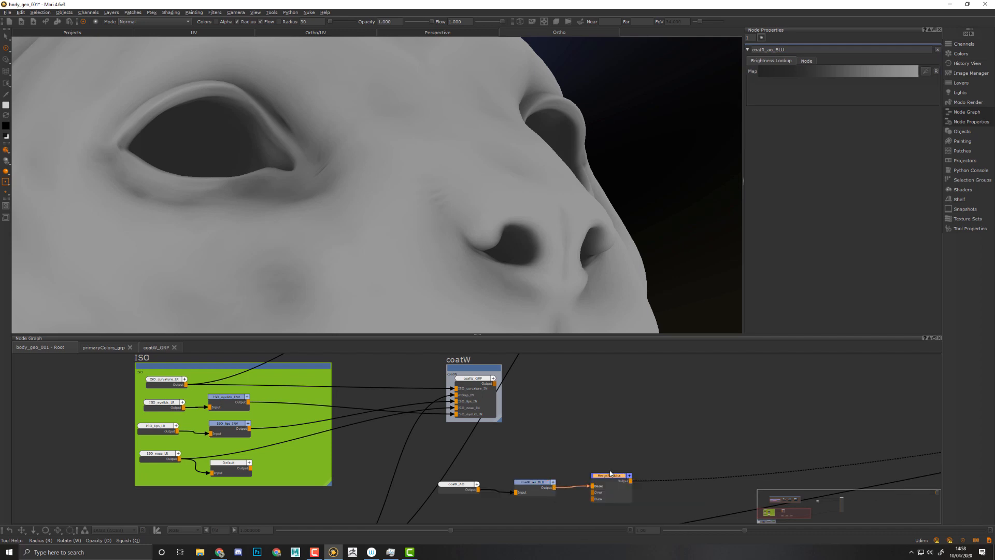
left_click_drag(610, 473, 644, 471)
Add an unconnected Brightness node below the link between coatR_ao_BLU and the MergeNoAlpha node.
middle_click_drag(607, 439, 599, 395)
left_click(566, 462)
key("Tab")
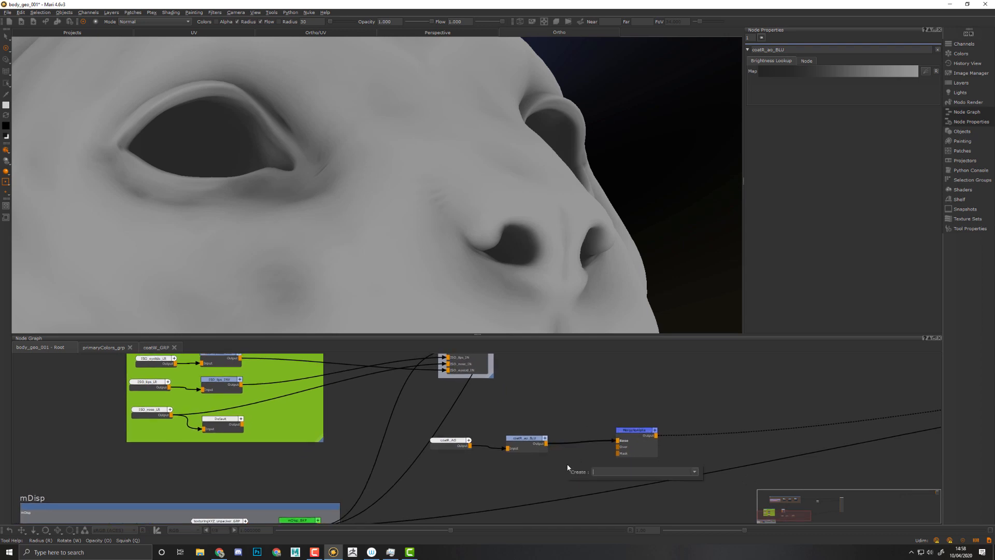
type("br")
key("Down")
key("Down")
key("Down")
key("Return")
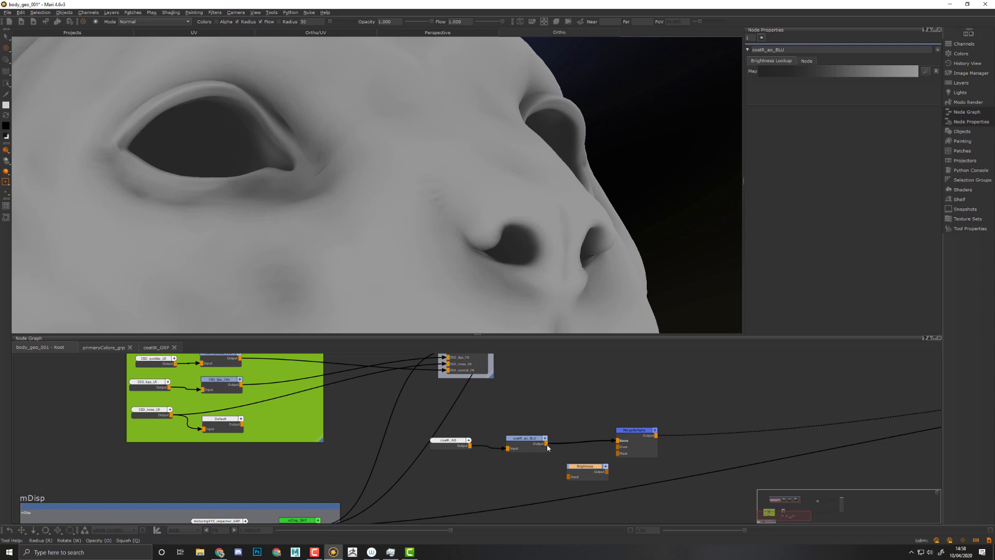
Route coatR_ao_BLU through the Brightness node into the MergeNoAlpha node's Over input, and set the brightness to 0.234.
left_click_drag(547, 445, 593, 465)
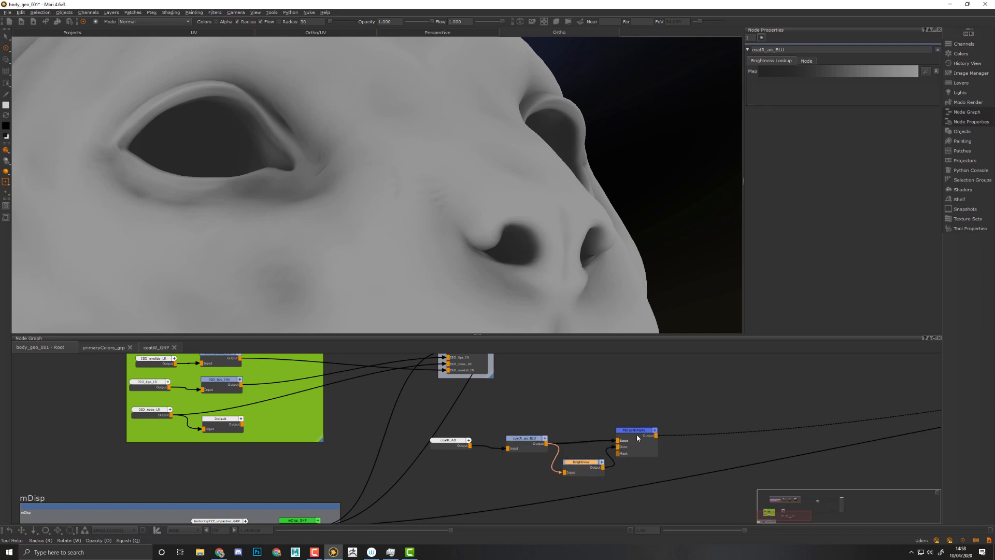
left_click_drag(637, 435, 648, 435)
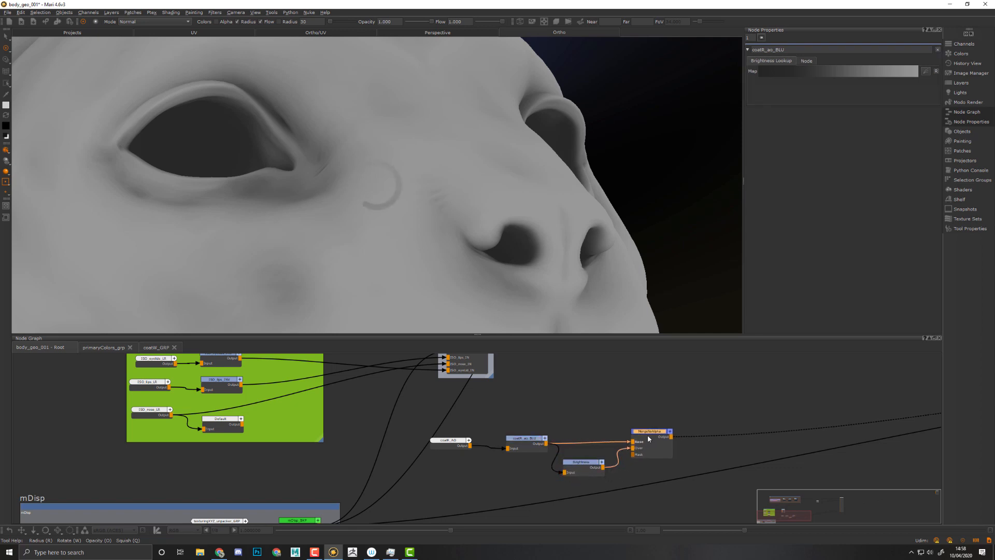
left_click(582, 469)
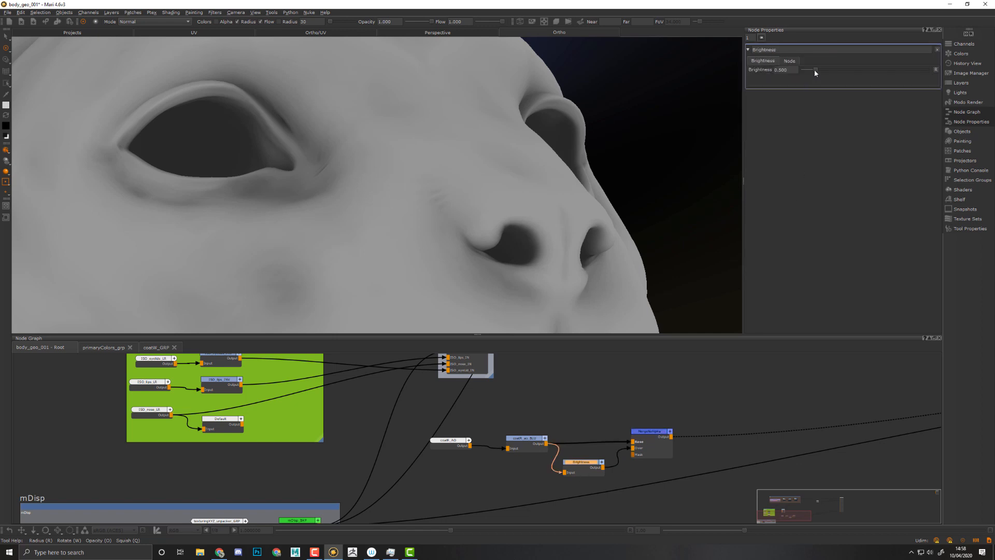
left_click_drag(815, 71, 811, 73)
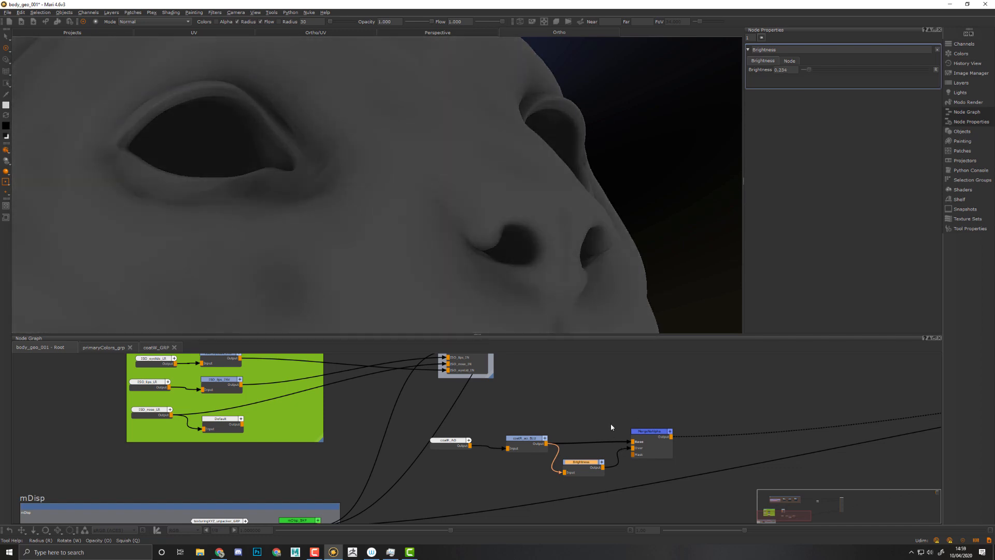
Check the nose isolation mask, connect ISO_nose_LR to the MergeNoAlpha node's Mask input, and view the merged result.
middle_click_drag(320, 416, 418, 461)
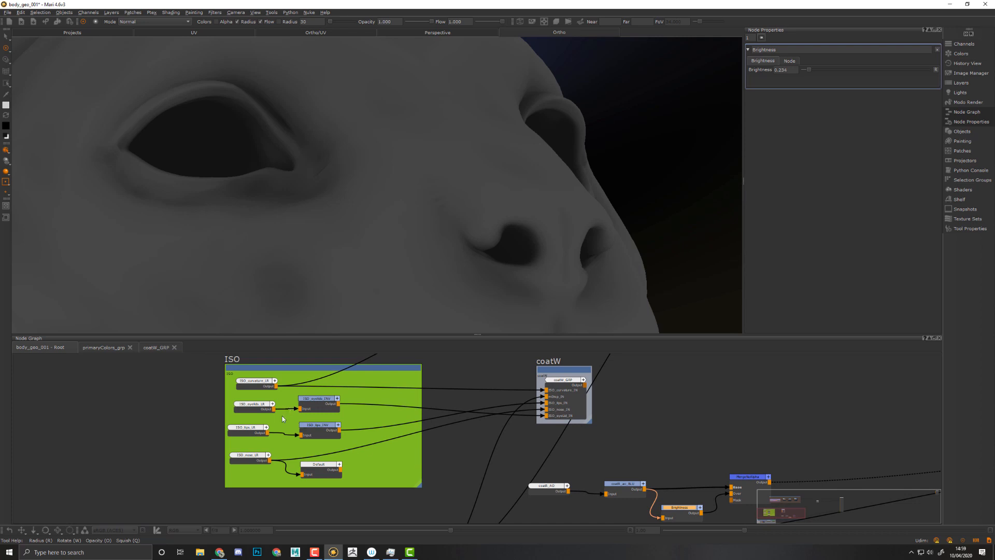
left_click(315, 475)
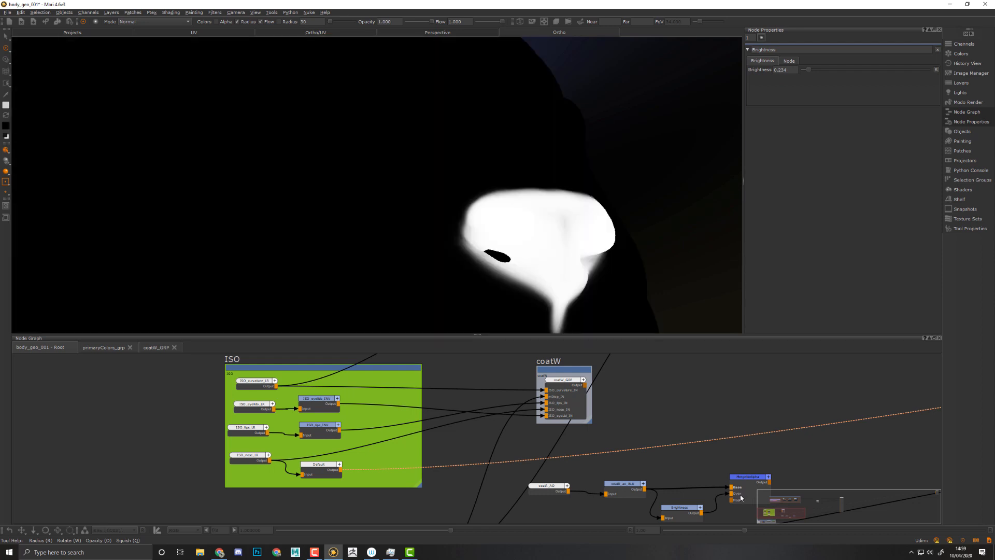
middle_click_drag(653, 412, 526, 367)
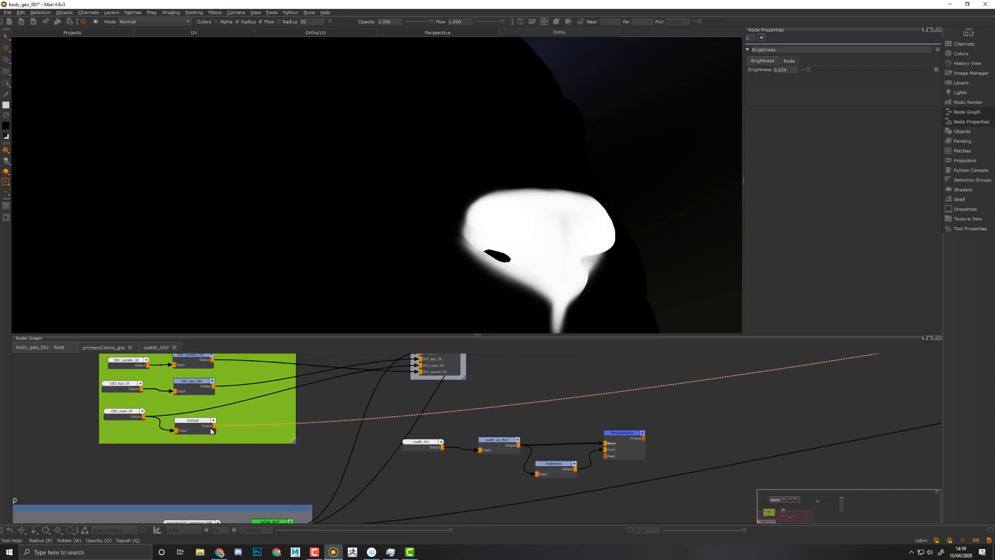
left_click_drag(144, 416, 606, 458)
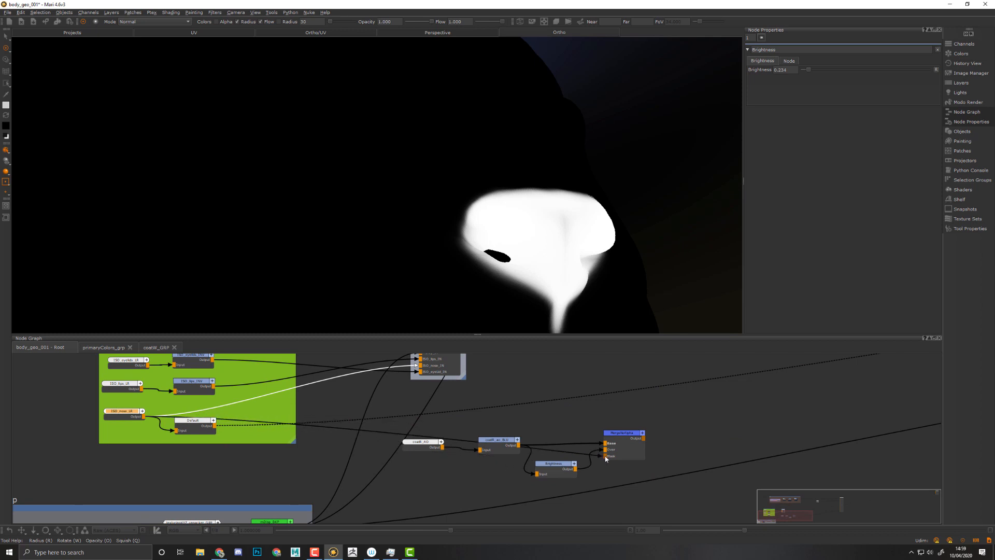
left_click(623, 433)
double_click(624, 437)
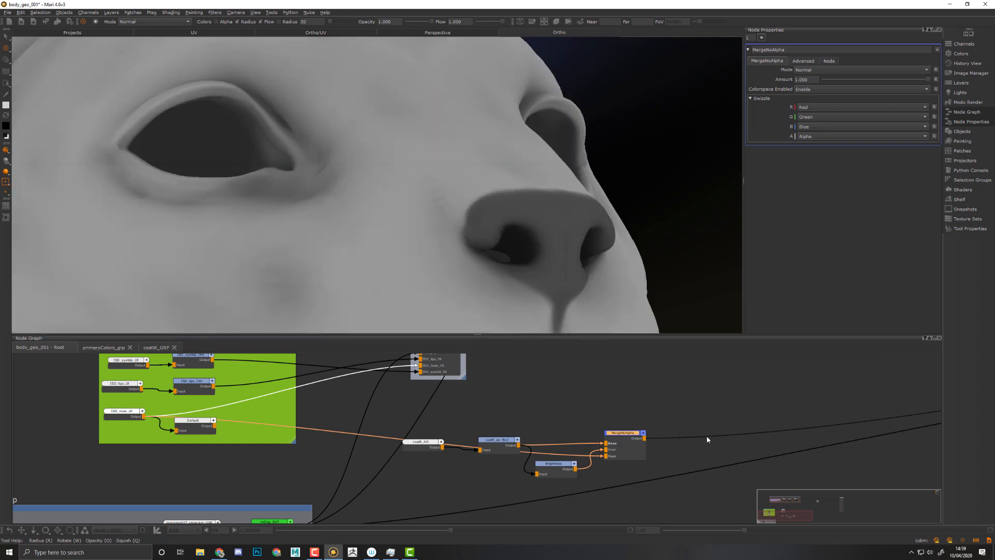
Space the merge slightly farther from its inputs and rename the Brightness node as coatR_nose_BGT.
middle_click_drag(707, 439, 619, 426)
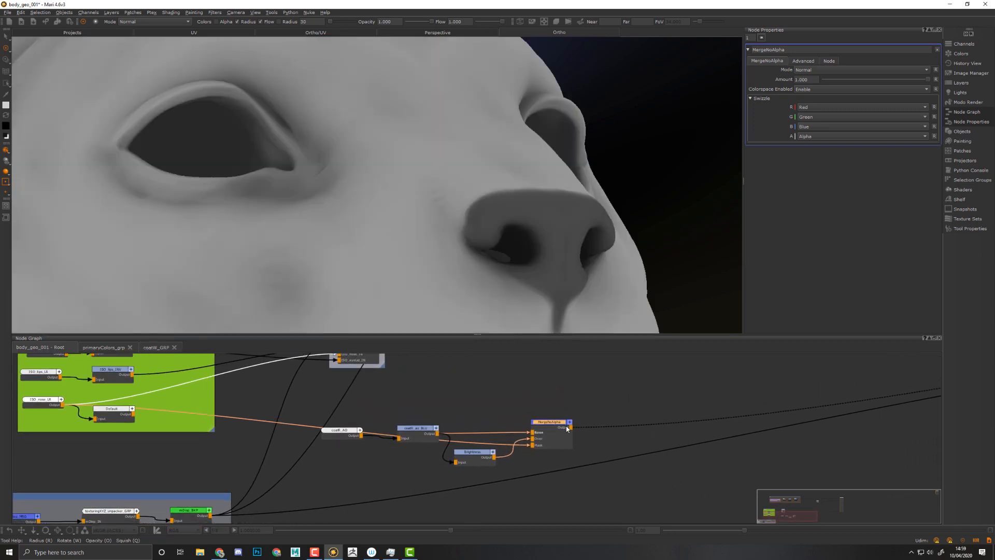
left_click_drag(551, 431, 560, 433)
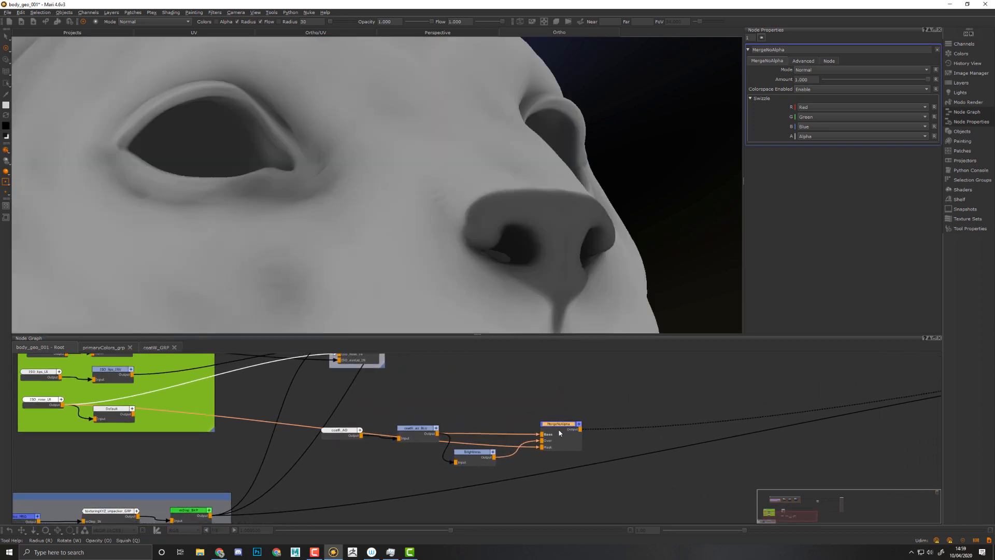
left_click(471, 458)
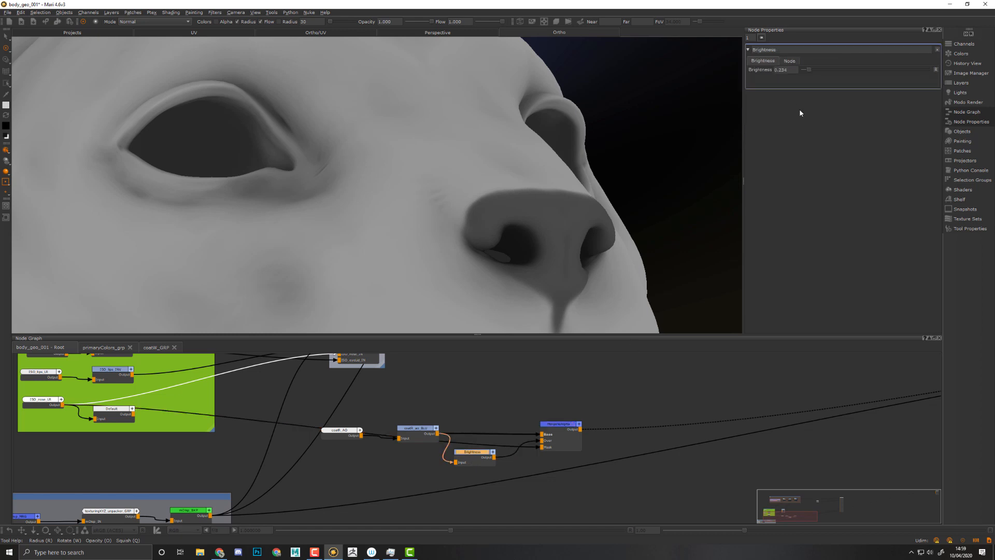
double_click(808, 48)
type("d")
type("oatR_no")
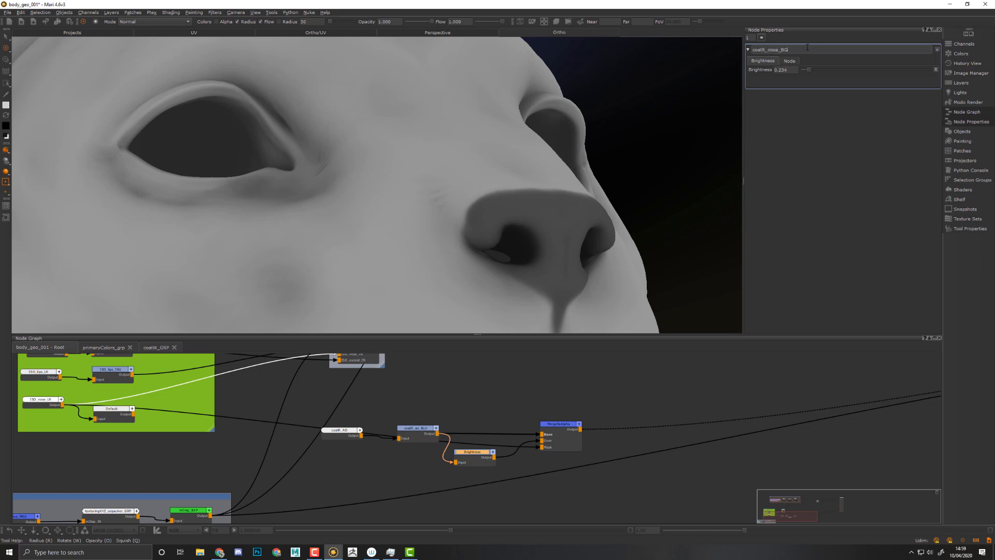
type("se_BGT")
key("Return")
Rename the MergeNoAlpha node as coatR_nose_MRG.
left_click(559, 428)
double_click(821, 48)
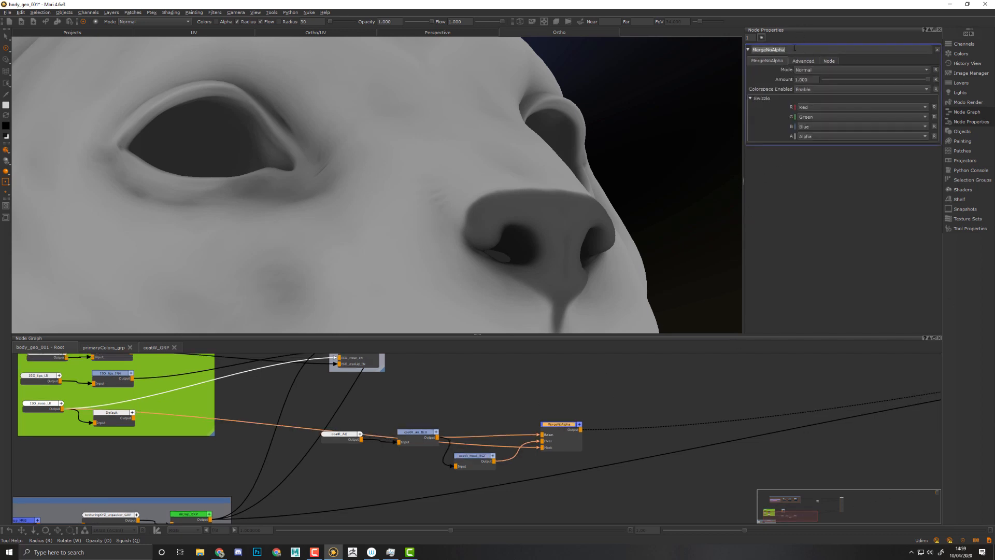
type("coatR_nose_BGT")
key("BackSpace")
type("MRG")
key("Return")
Duplicate the coatR_nose_BGT and coatR_nose_MRG nodes together beyond the existing merge.
middle_click_drag(534, 405, 455, 385)
left_click_drag(525, 377, 396, 450)
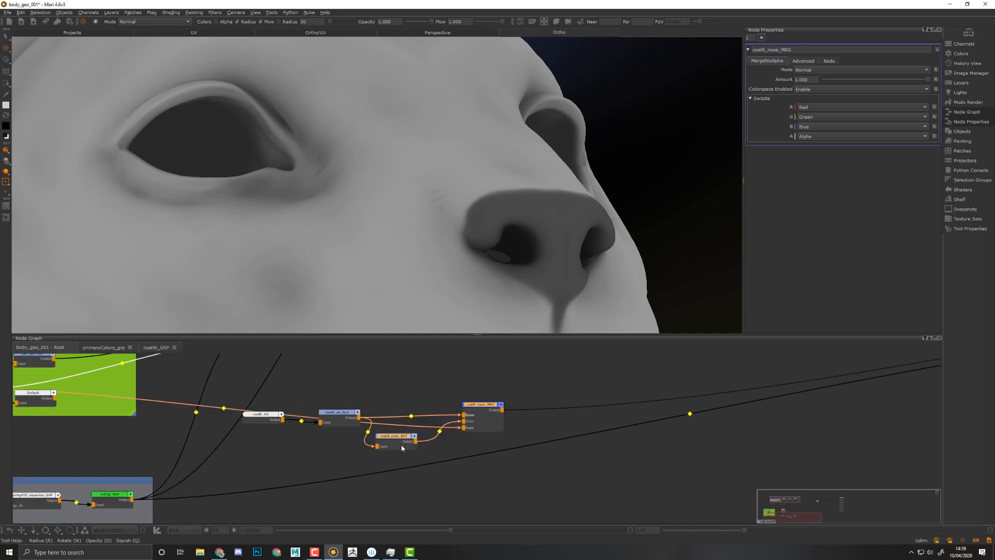
key("ctrl+v")
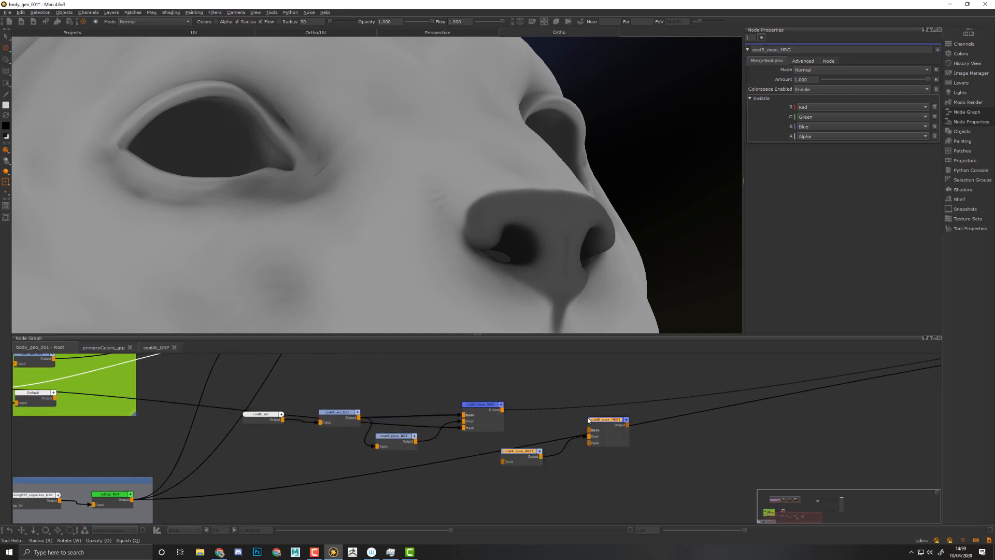
Move the mDisp backdrop with its nodes away from the coat roughness network, and shift the duplicated merge slightly.
middle_click_drag(725, 426, 860, 353)
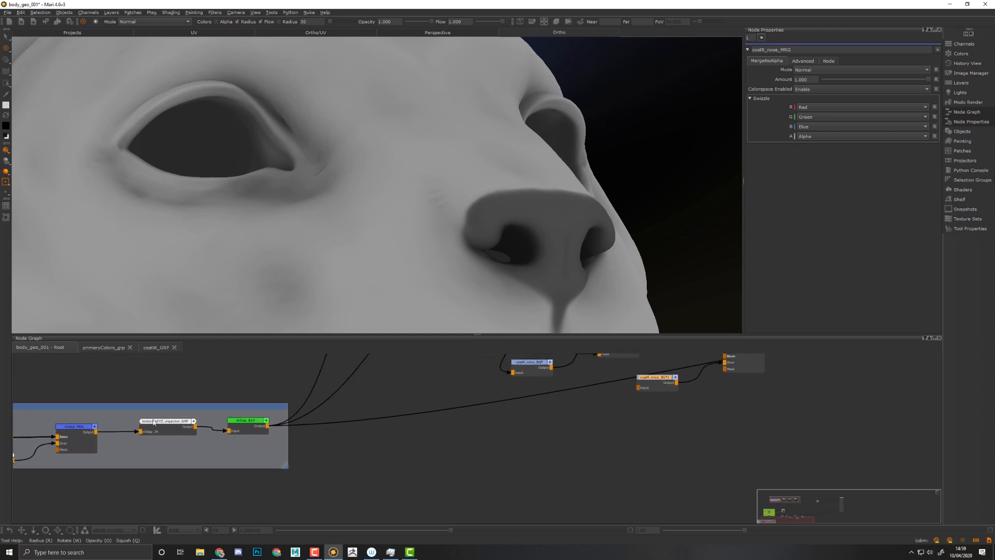
left_click_drag(248, 405, 407, 507)
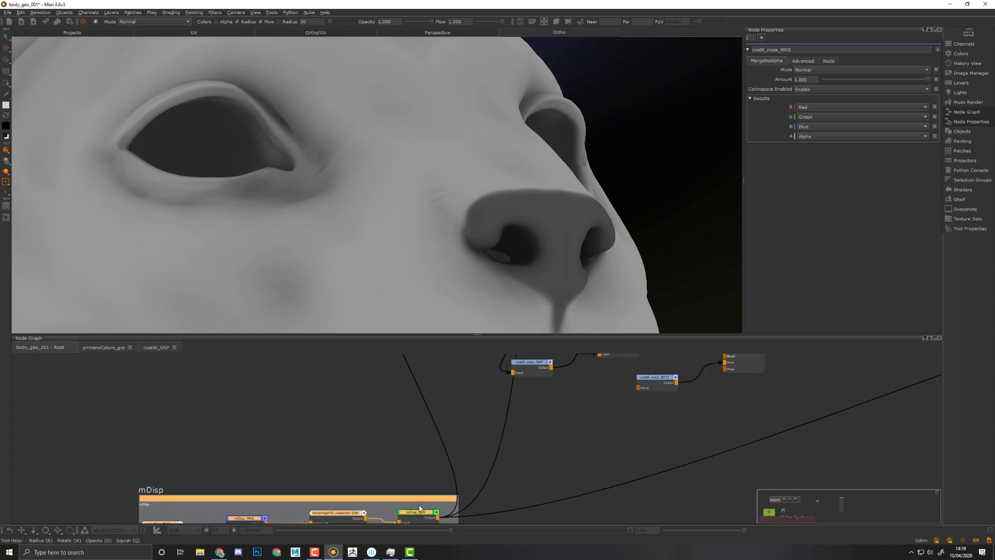
middle_click_drag(624, 424, 604, 444)
left_click_drag(592, 444, 609, 436)
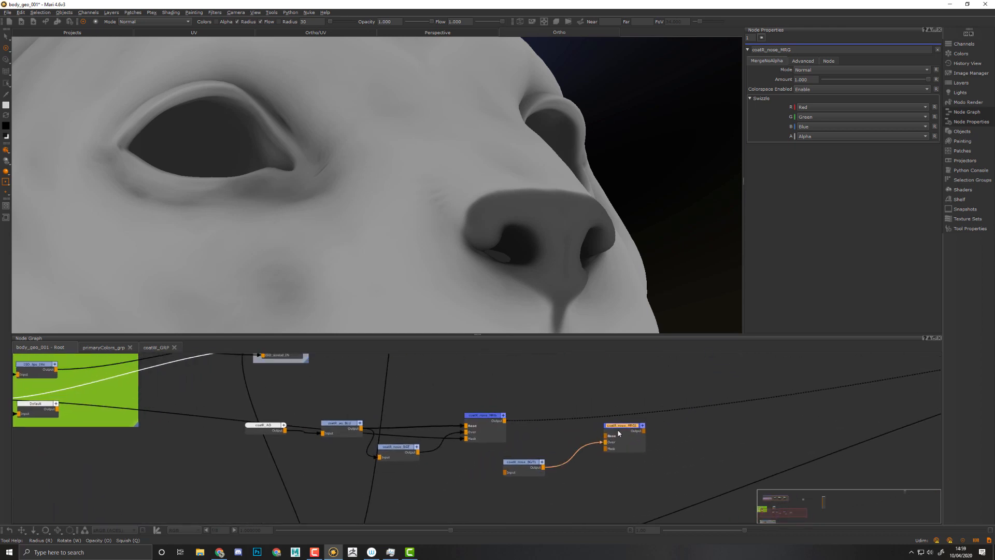
Connect coatR_nose_MRG to the duplicated Brightness node and the duplicated merge's Base input, leaving the Mask input free.
middle_click_drag(539, 429, 548, 430)
middle_click_drag(598, 258, 614, 160, "alt")
right_click_drag(613, 160, 577, 165, "alt")
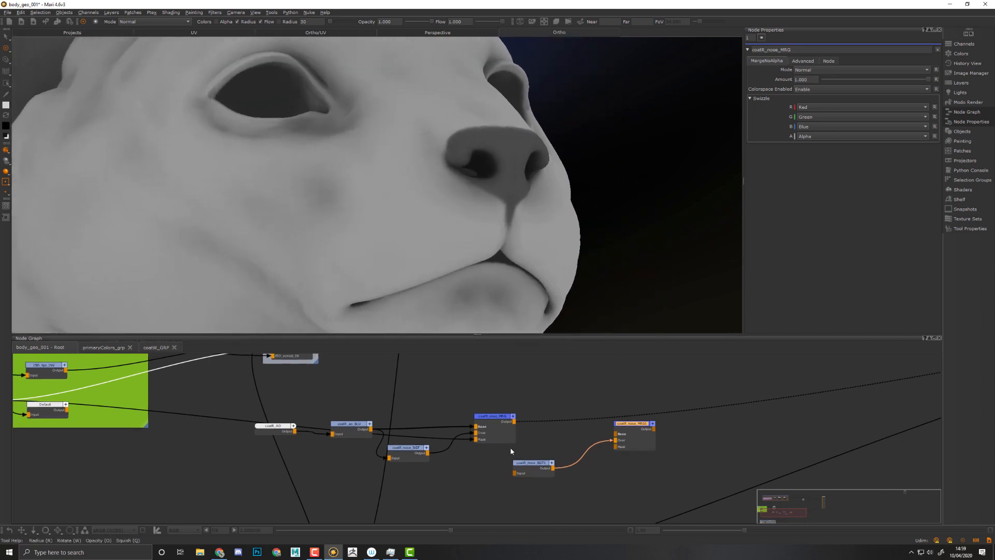
left_click_drag(525, 473, 543, 472)
left_click_drag(514, 421, 533, 473)
left_click_drag(512, 422, 645, 415)
key("ctrl+z")
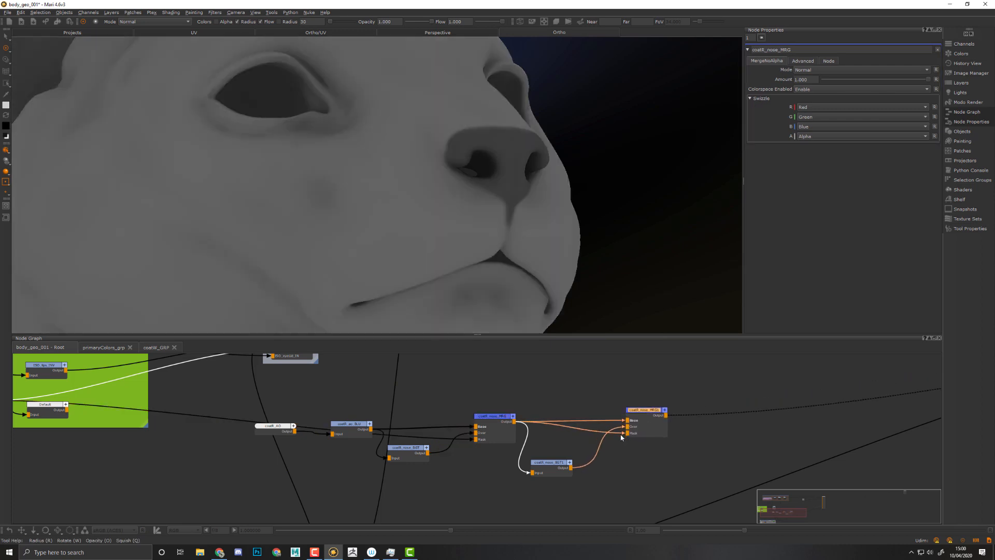
left_click(621, 435)
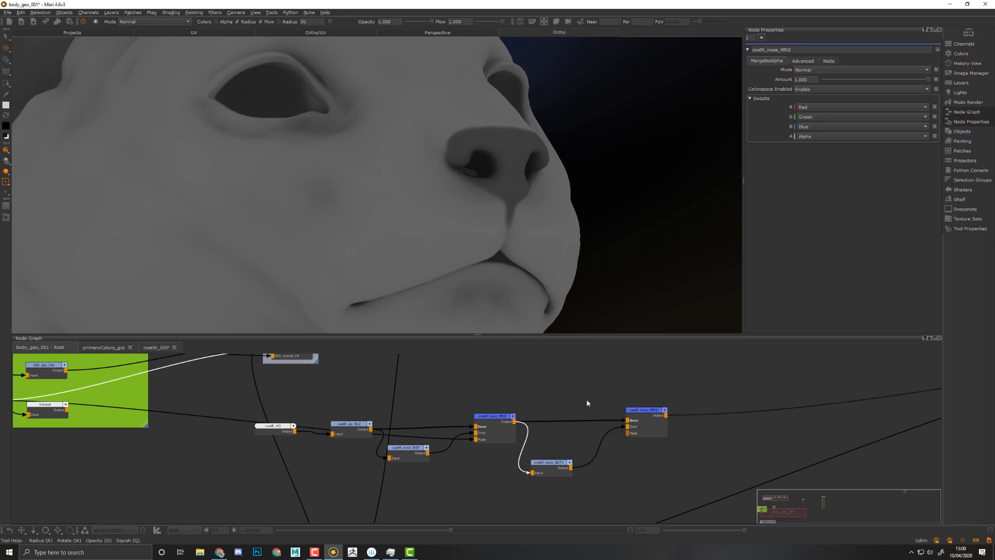
Check the lips isolation mask, connect it to the second merge's Mask input, and view the merged result.
middle_click_drag(613, 407, 707, 428)
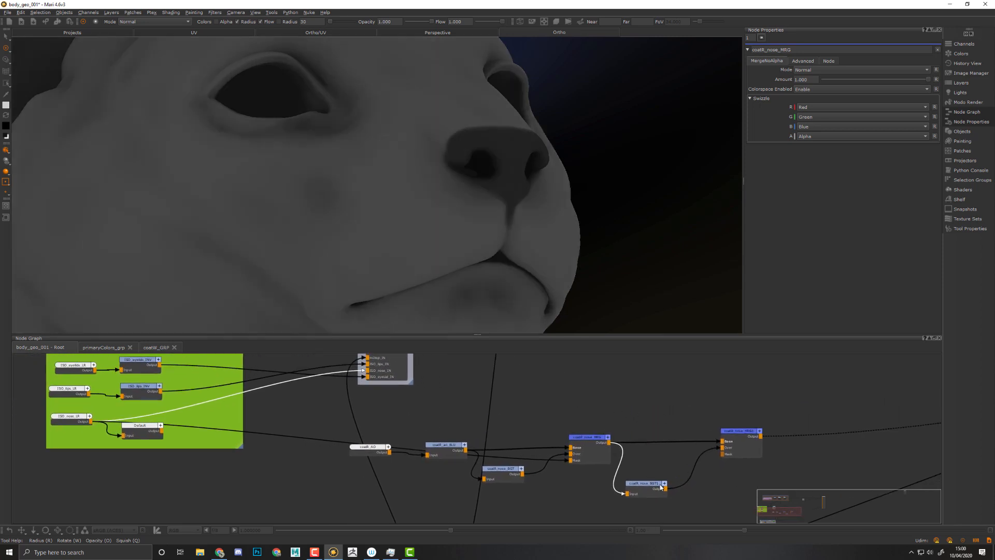
middle_click_drag(640, 495, 603, 491)
middle_click_drag(229, 436, 318, 435)
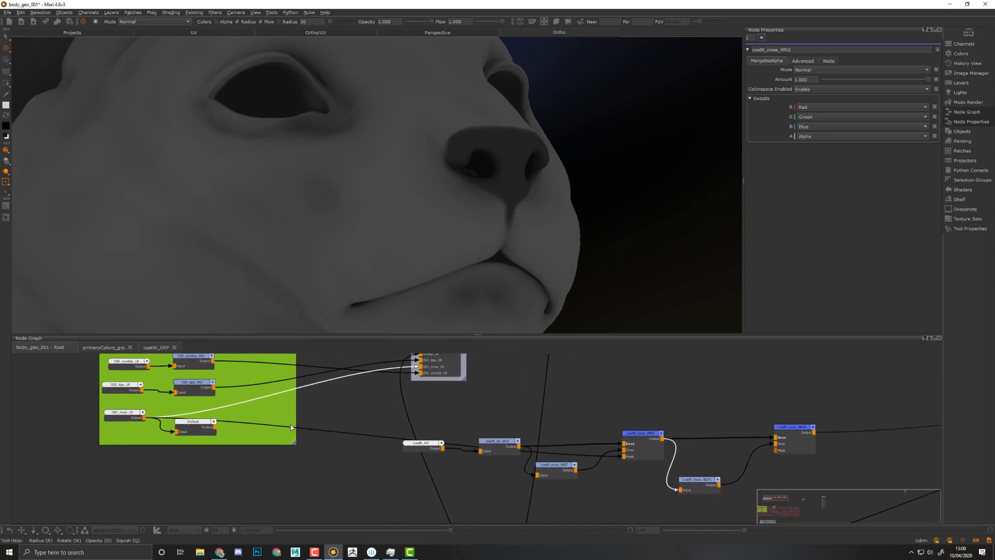
left_click(212, 392)
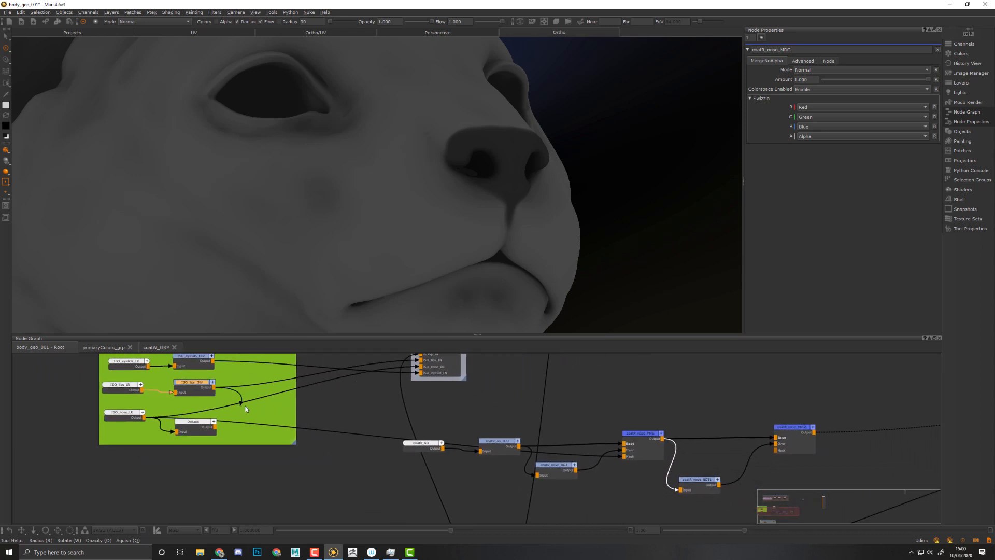
key("ctrl+z")
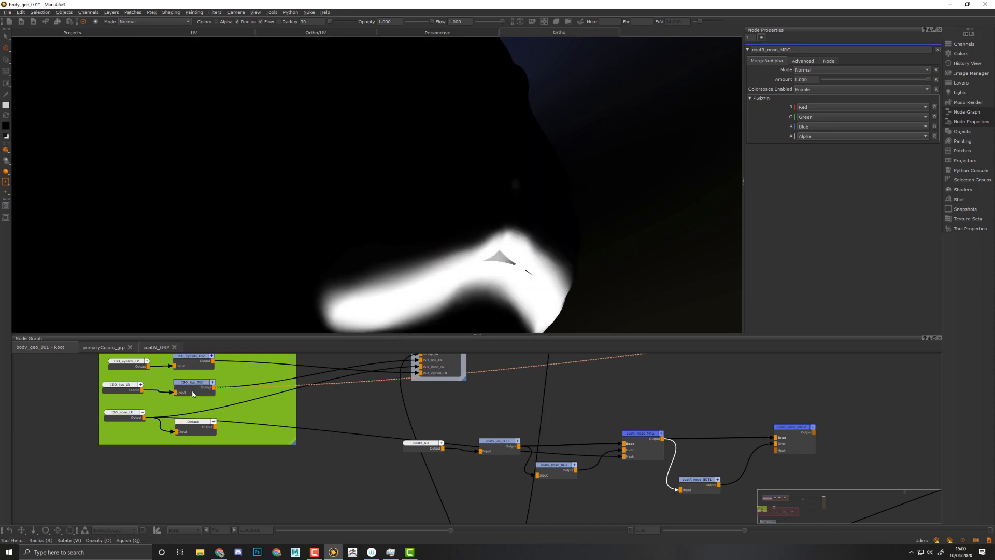
mouse_move(358, 450)
middle_mouse_down()
mouse_move(291, 434)
mouse_move(344, 444)
middle_mouse_up()
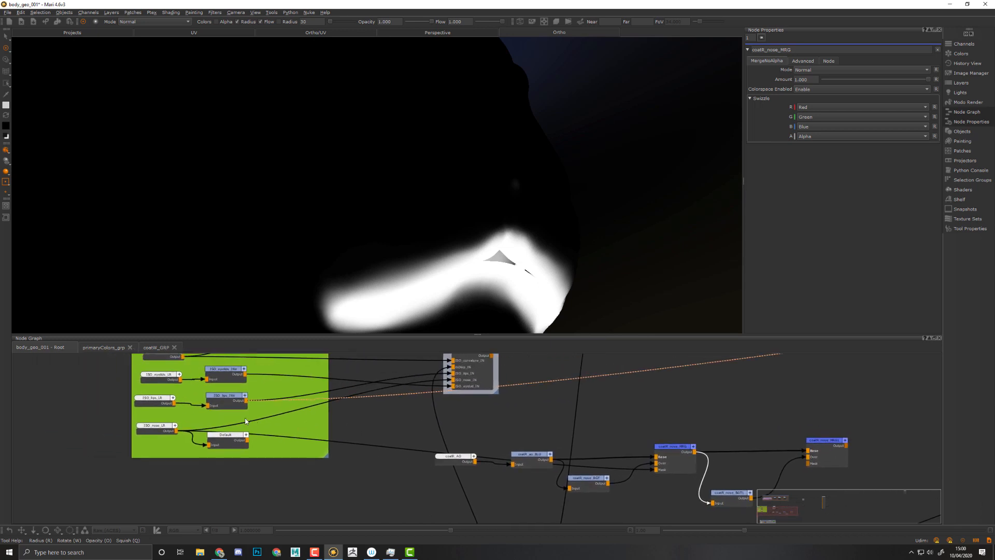
left_click_drag(246, 401, 810, 463)
left_click(813, 447)
key("1")
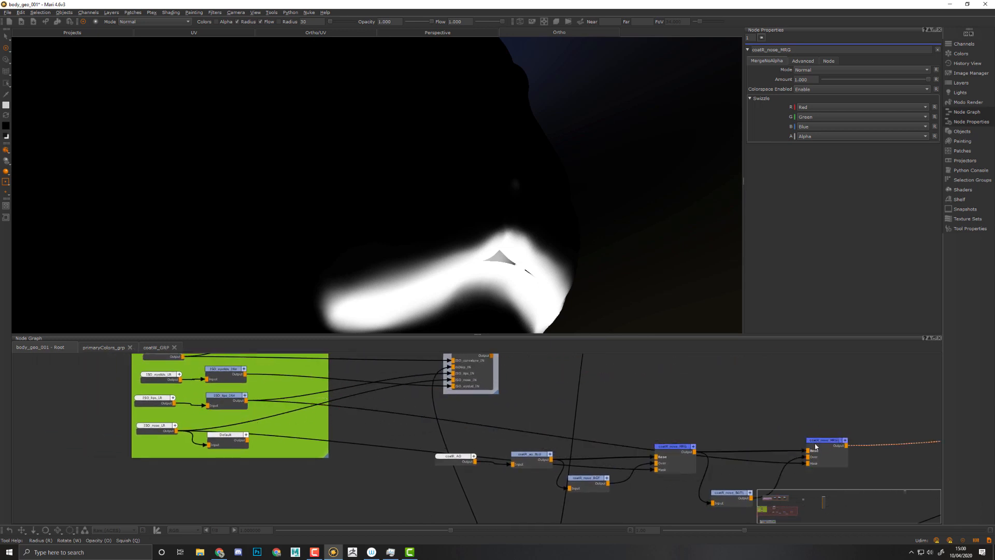
scroll(745, 410, "up", 1)
middle_click_drag(746, 410, 595, 398)
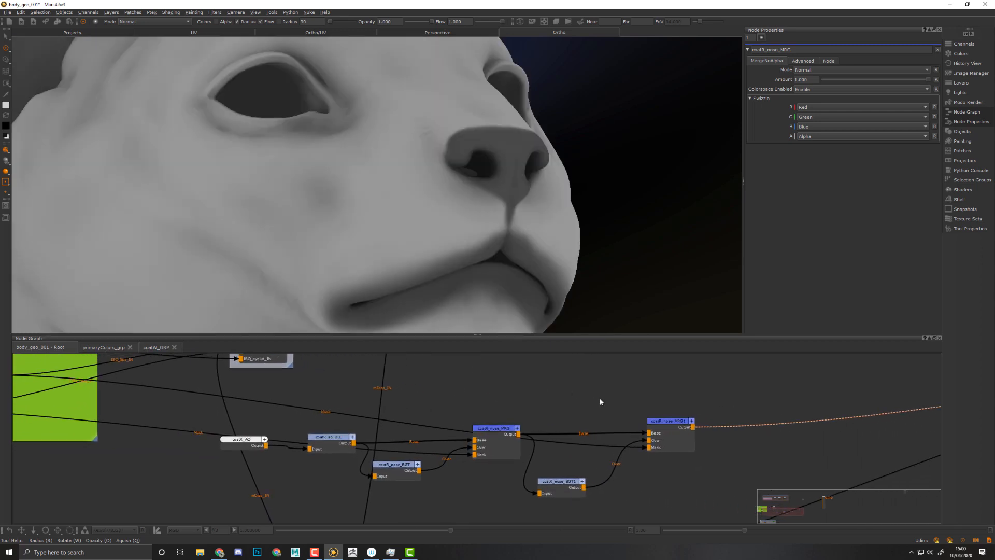
mouse_move(601, 396)
middle_mouse_down()
mouse_move(599, 410)
mouse_move(599, 398)
middle_mouse_up()
Duplicate the second Brightness and merge pair, and wire the second merge into the new pair's Brightness input and Base.
left_click_drag(557, 495, 575, 494)
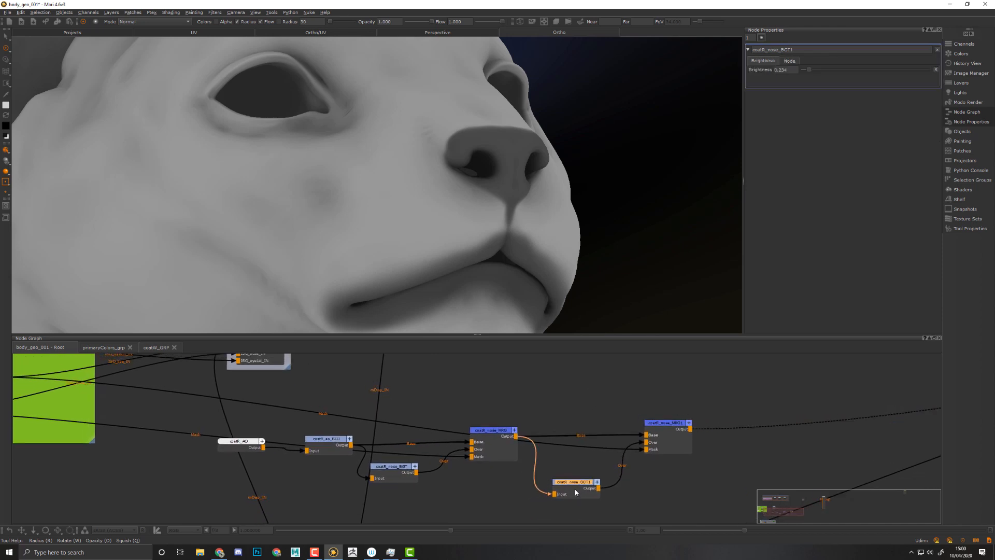
middle_click_drag(435, 411, 426, 386)
scroll(620, 473, "down", 3)
left_click_drag(577, 493, 485, 421)
key("ctrl+v")
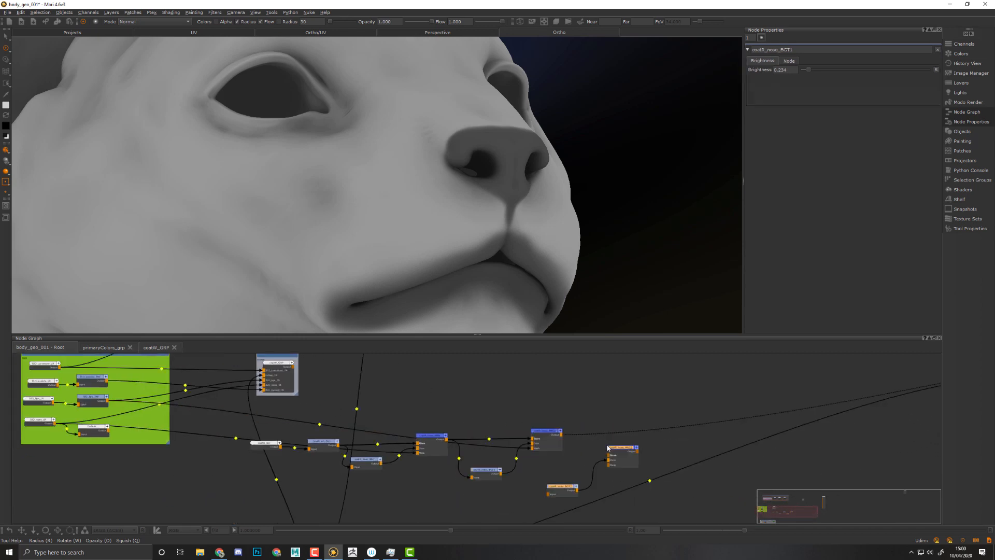
left_click_drag(625, 457, 560, 435)
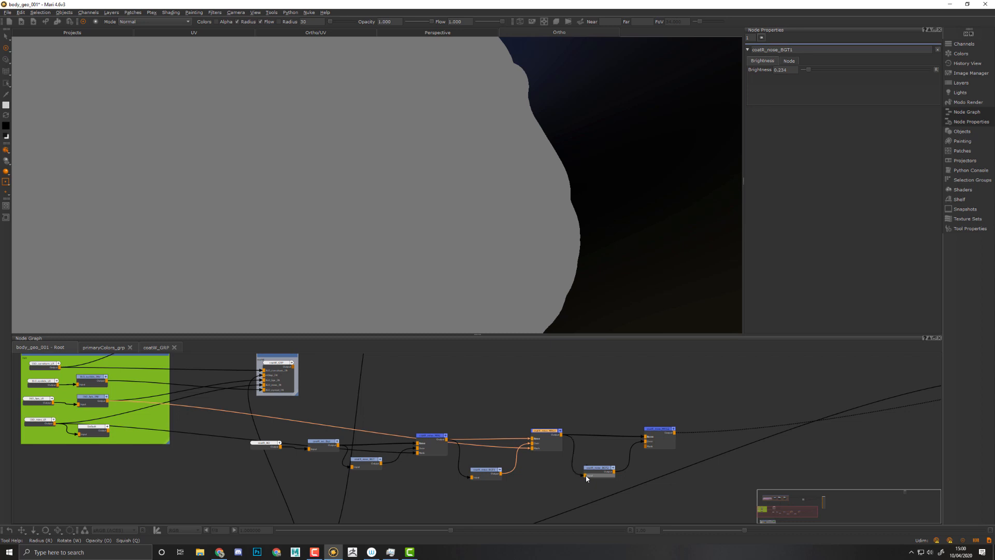
Connect the eyelid isolation output from the ISO group to the third merge's Mask input, and view the merged result.
scroll(372, 447, "down", 2)
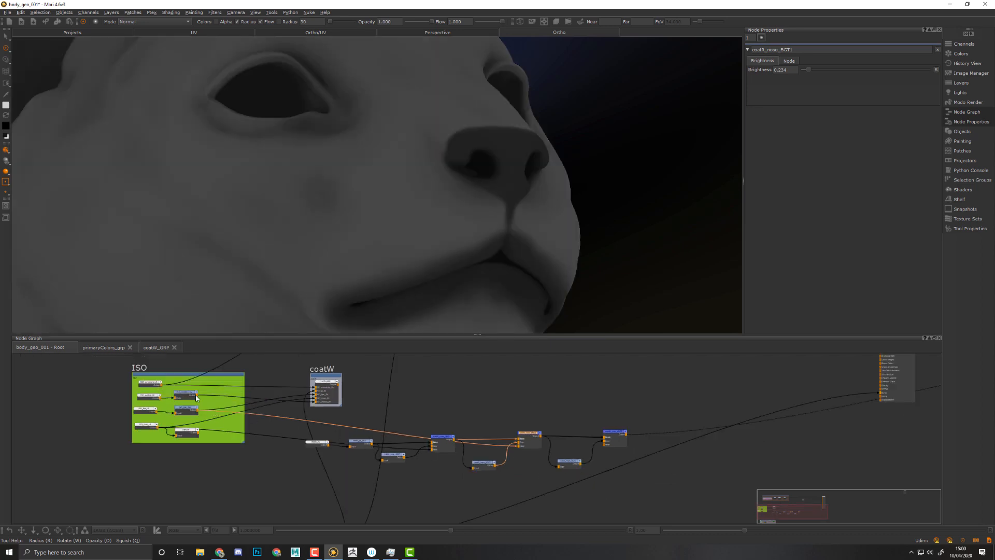
left_click_drag(196, 398, 606, 440)
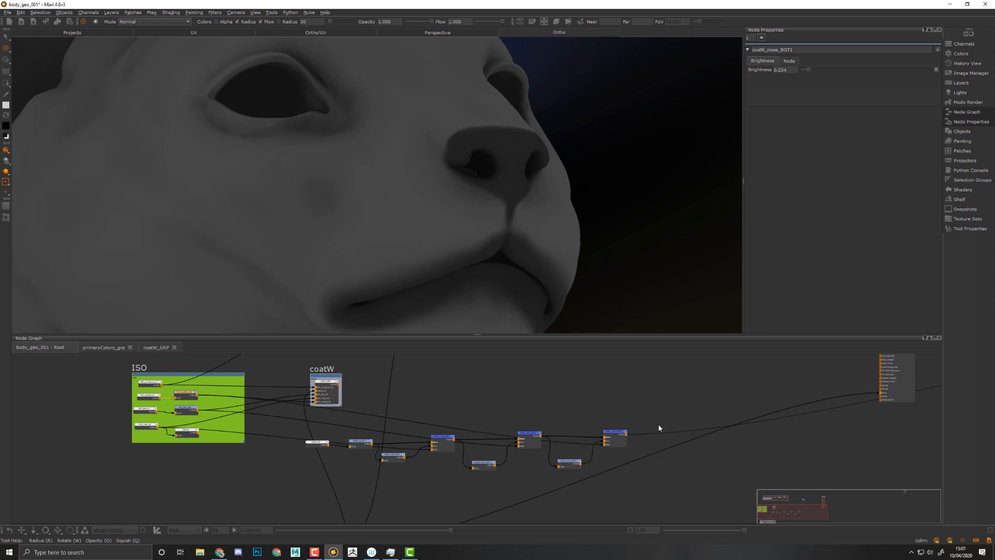
scroll(658, 428, "up", 3)
middle_click_drag(790, 389, 634, 400)
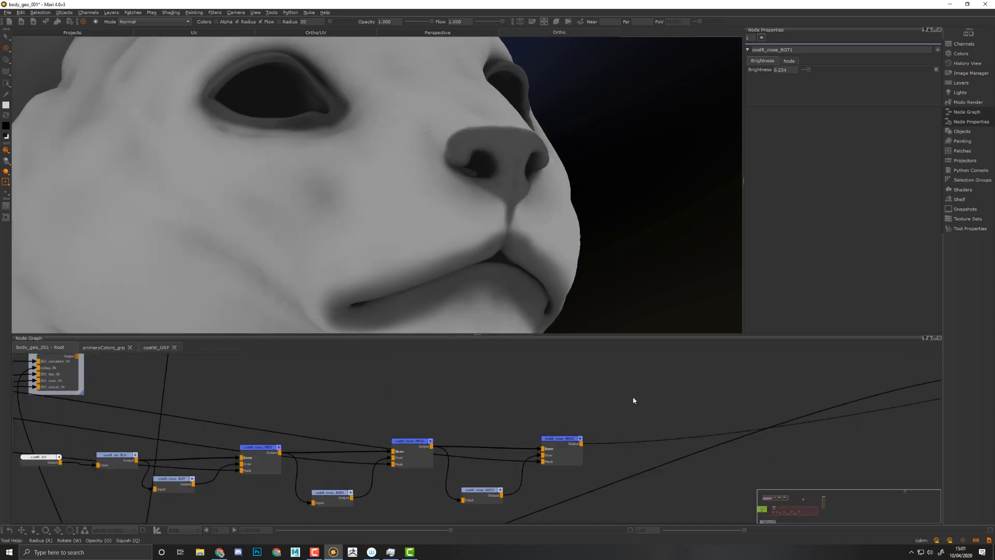
Connect the third merge's output to the Clearcoat Roughness input of the Arnold Standard Surface shader.
scroll(633, 401, "up", 1)
right_click_drag(596, 213, 513, 216, "alt")
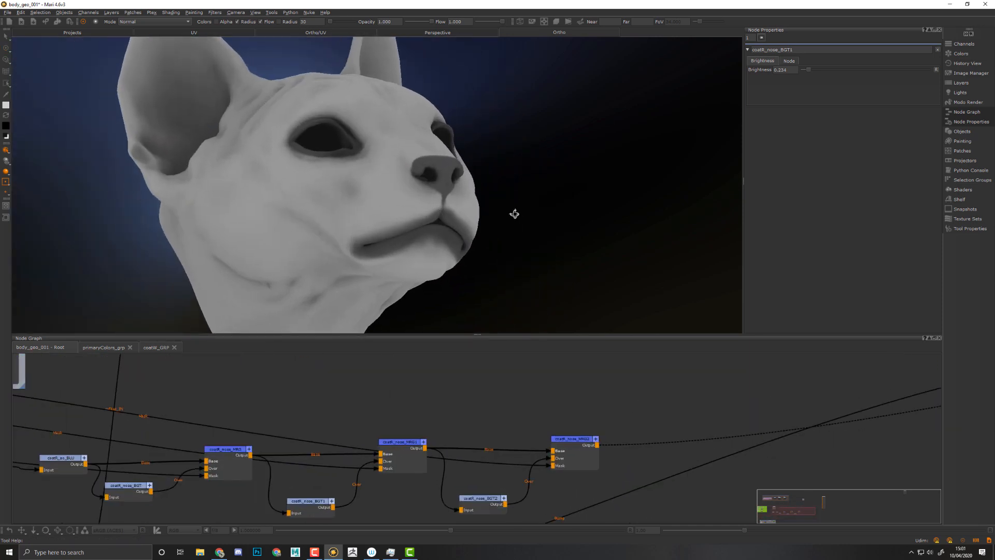
left_click_drag(514, 216, 523, 291, "alt")
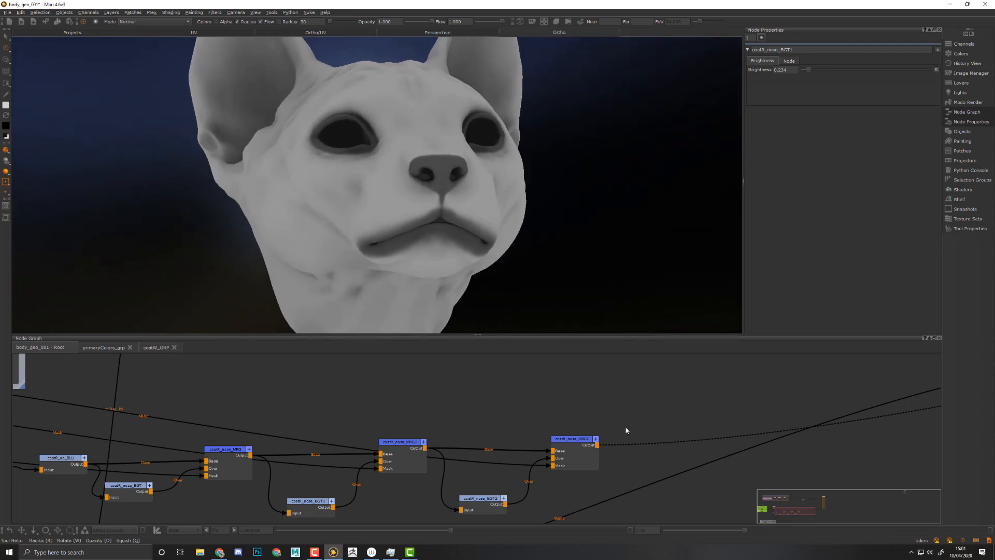
middle_click_drag(626, 431, 340, 373)
scroll(625, 475, "down", 2)
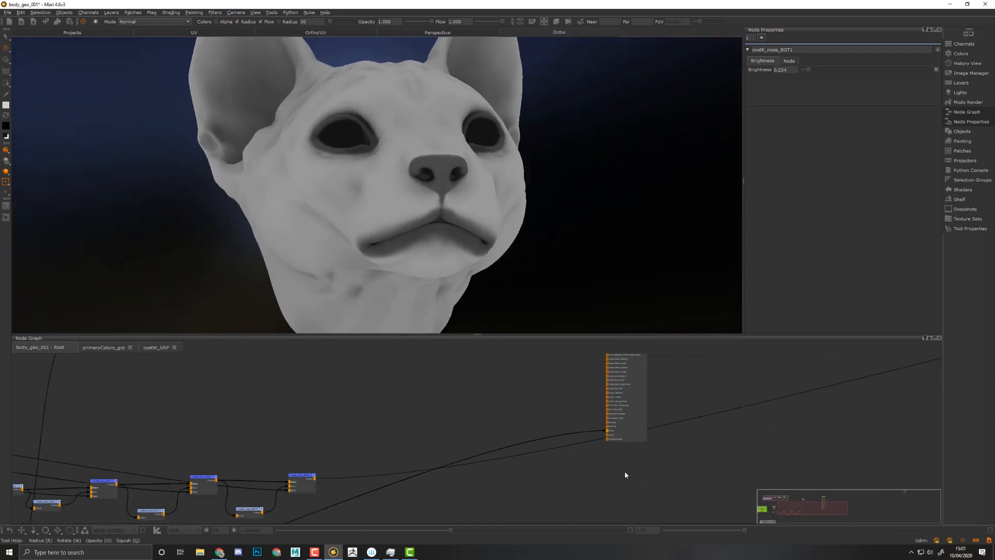
left_click_drag(315, 482, 608, 443)
scroll(571, 426, "up", 3)
middle_click_drag(663, 435, 596, 541)
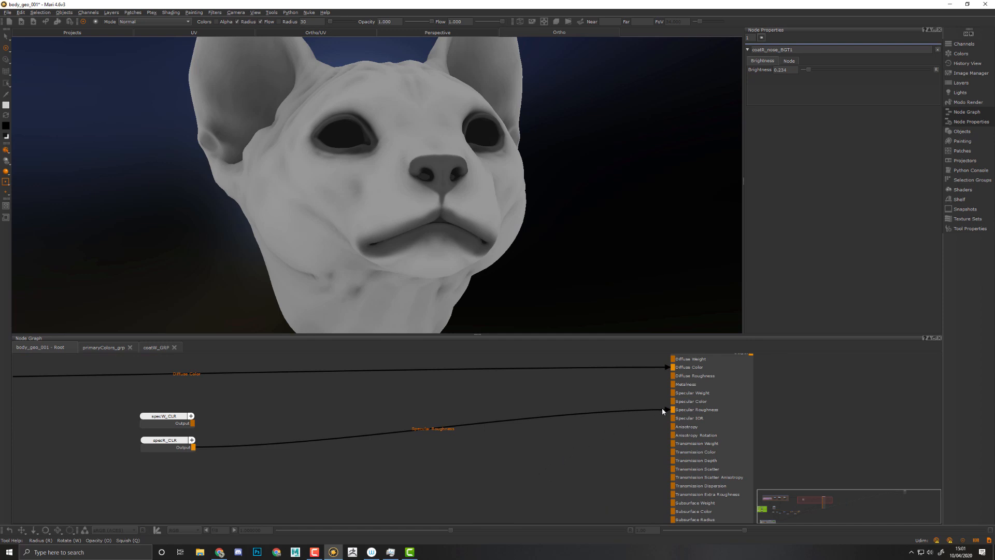
middle_click_drag(617, 439, 522, 383)
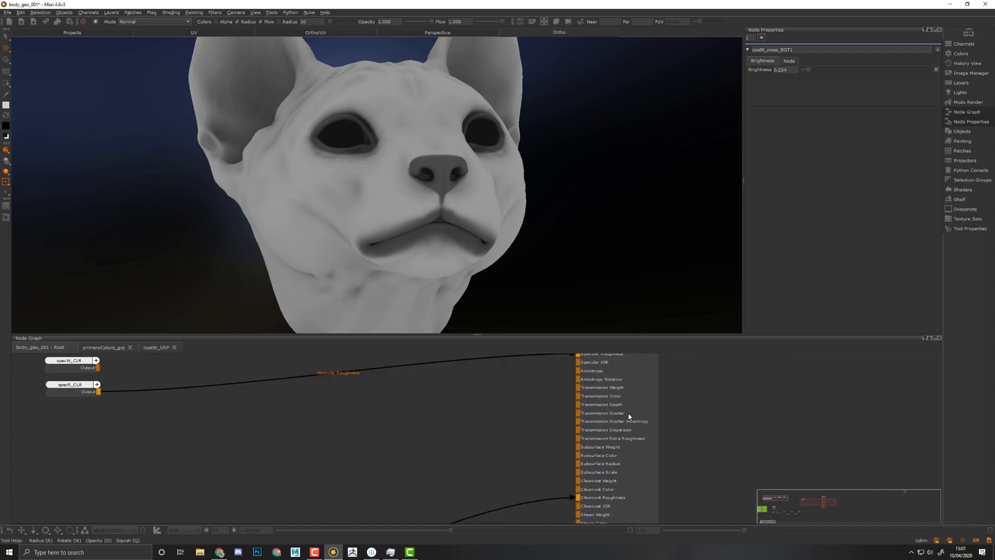
View the Arnold Standard Surface shader on the head with the sRGB (ACES) view transform enabled, and inspect the eyes and nose.
middle_click_drag(752, 389, 710, 496)
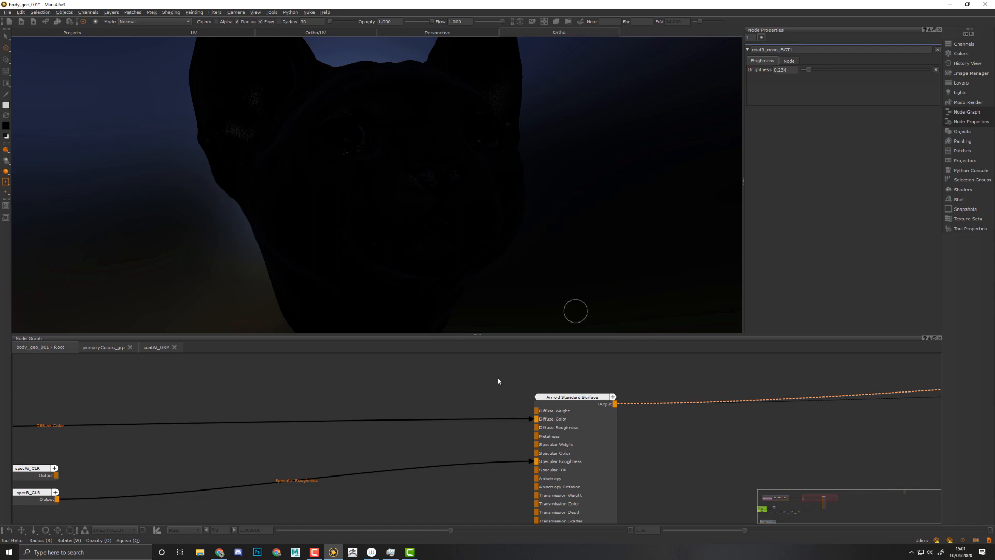
left_click(575, 398)
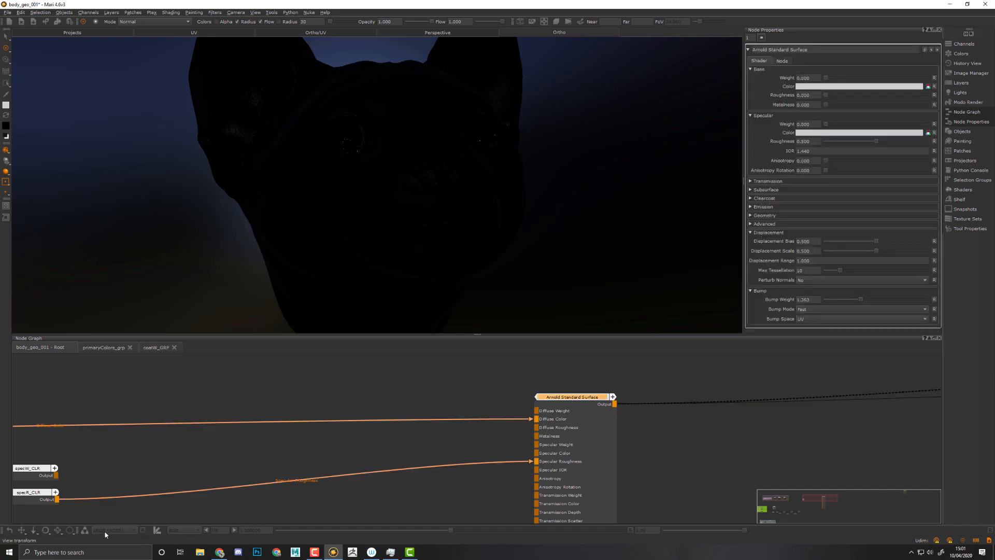
middle_click_drag(268, 435, 392, 403)
left_click(86, 529)
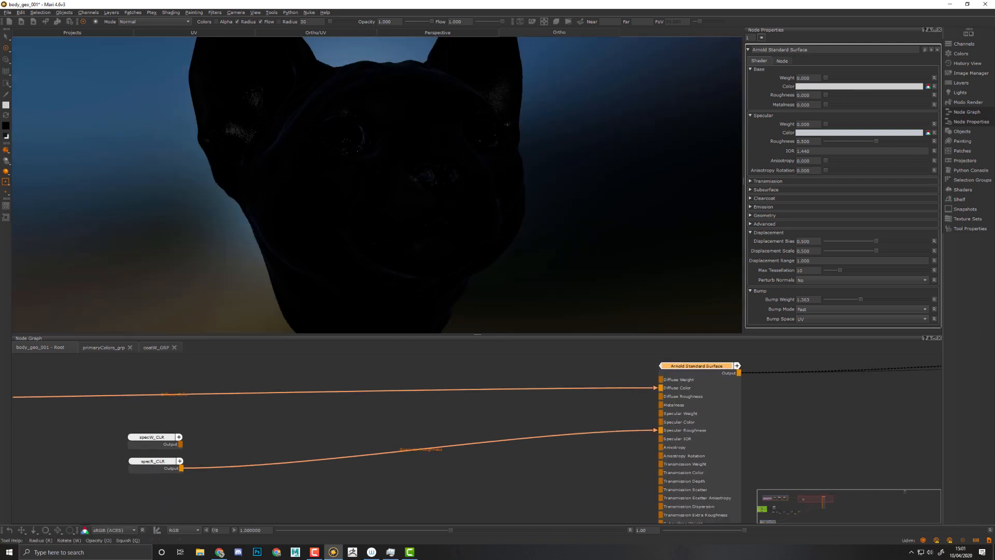
left_click_drag(546, 148, 497, 169, "alt")
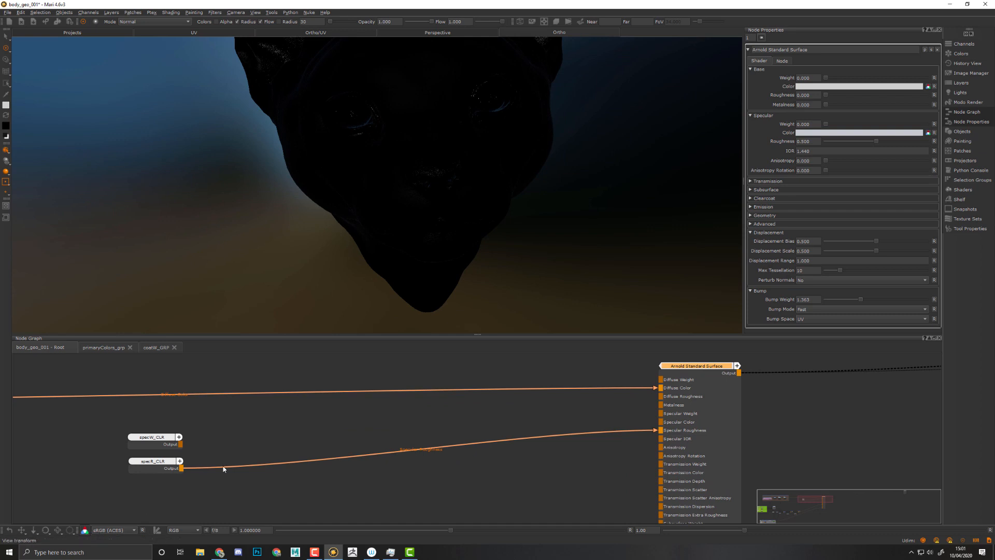
scroll(409, 217, "up", 5)
left_click_drag(491, 228, 548, 201, "alt")
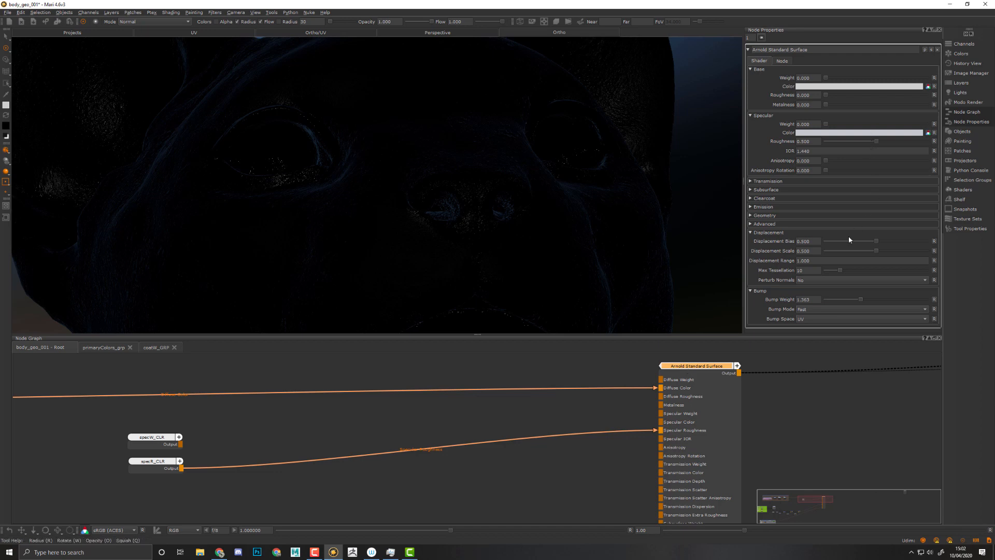
Set the shader's Clearcoat Weight to 0.571 and check the coat reflections across the face.
left_click(765, 198)
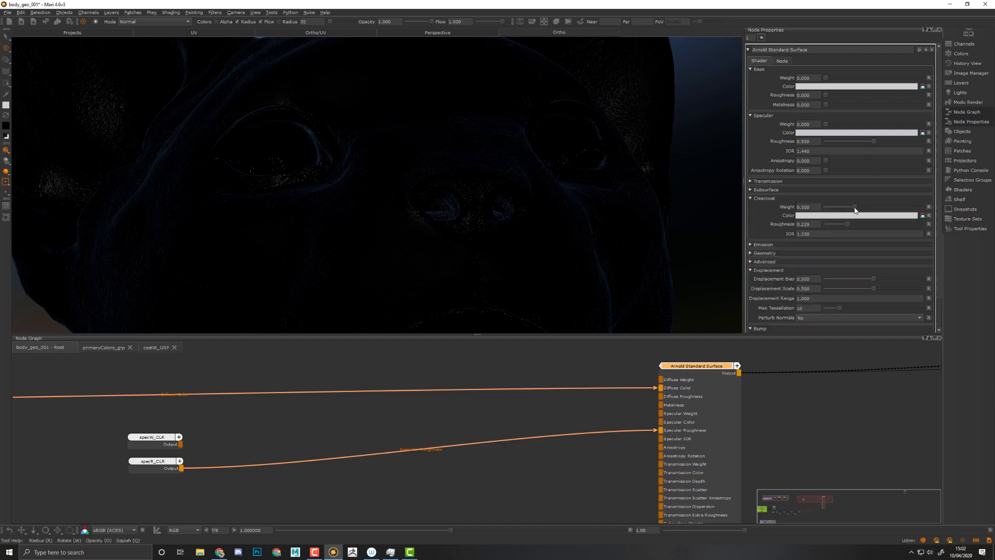
left_click_drag(857, 209, 880, 209)
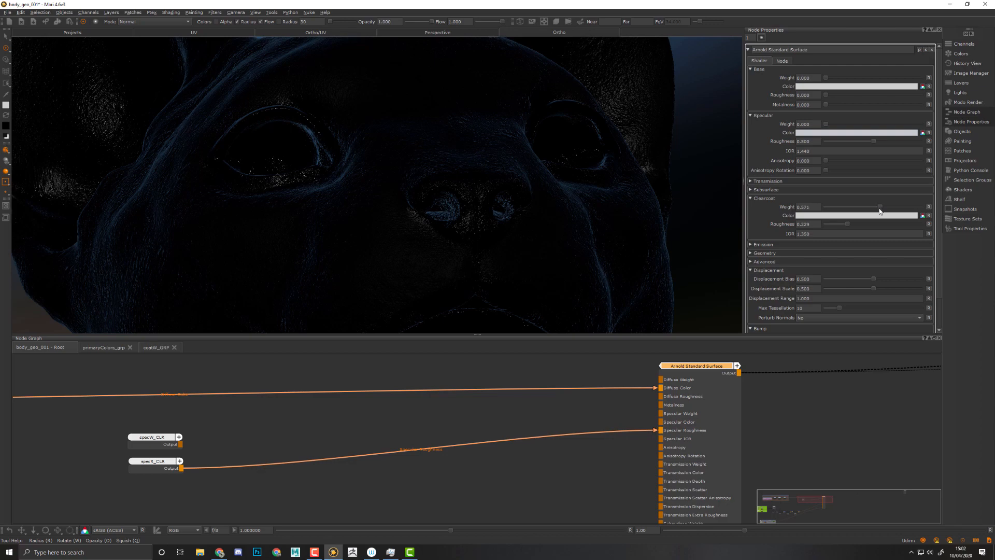
right_click_drag(592, 213, 470, 205, "alt")
mouse_move(471, 205)
left_mouse_down("alt")
mouse_move(499, 220)
mouse_move(456, 214)
mouse_move(480, 216)
mouse_move(449, 204)
mouse_move(440, 171)
mouse_move(454, 214)
left_mouse_up("alt")
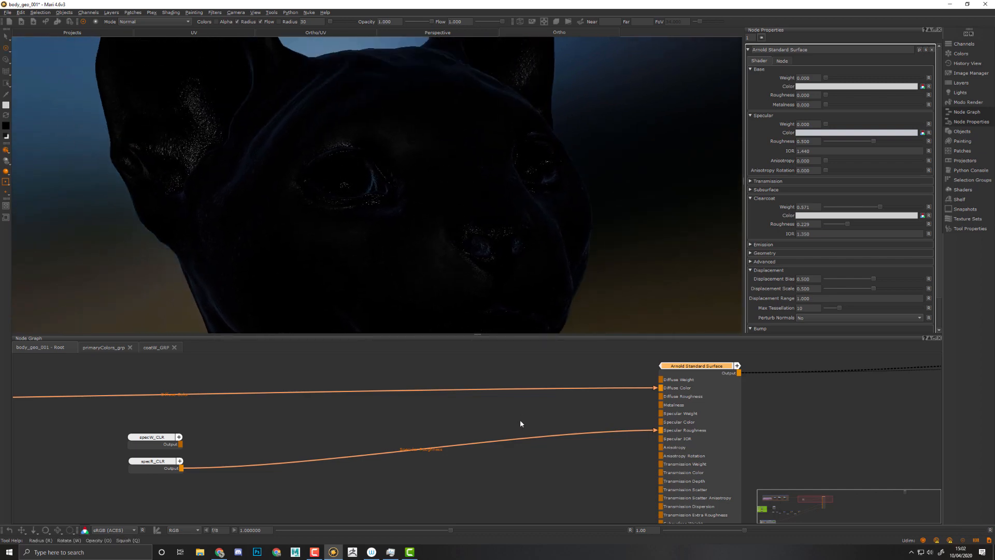
left_click_drag(520, 262, 539, 264, "alt")
mouse_move(519, 171)
left_mouse_down("alt")
mouse_move(528, 158)
mouse_move(538, 178)
mouse_move(566, 182)
mouse_move(513, 178)
mouse_move(522, 182)
mouse_move(510, 187)
left_mouse_up("alt")
Rename the second Brightness node in the coat roughness chain as coatR_lips_BGT.
middle_click_drag(306, 518, 738, 382)
middle_click_drag(347, 491, 558, 364)
middle_click_drag(490, 473, 654, 380)
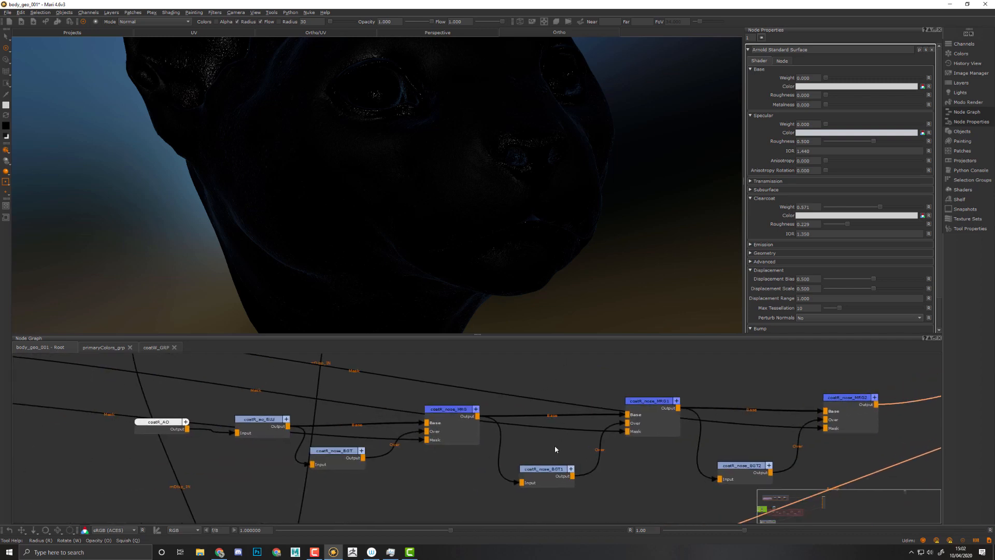
left_click(540, 472)
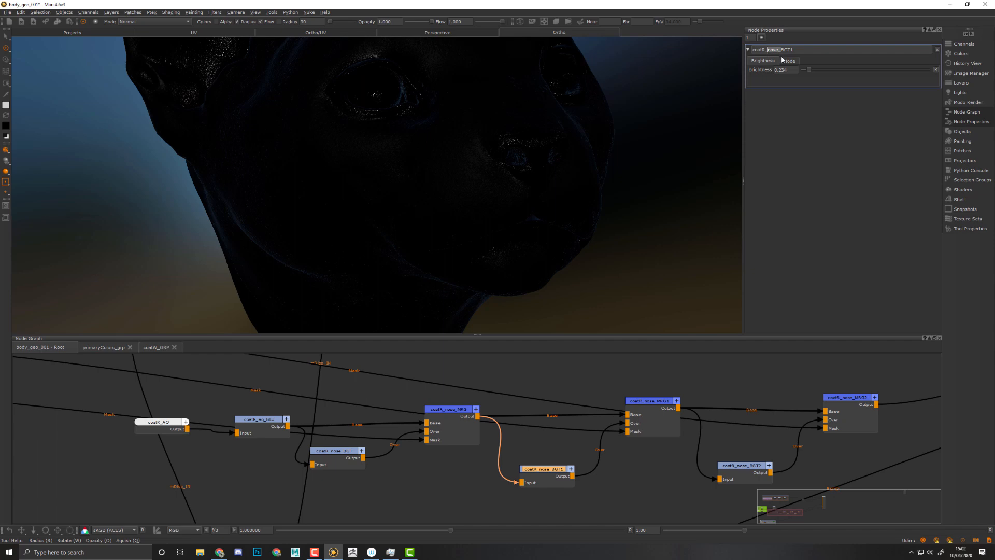
key("Left")
key("Delete")
key("Delete")
key("Delete")
type("lips")
key("BackSpace")
key("Return")
Rename the second merge node as coatR_lips_MRG.
double_click(776, 50)
left_click(654, 413)
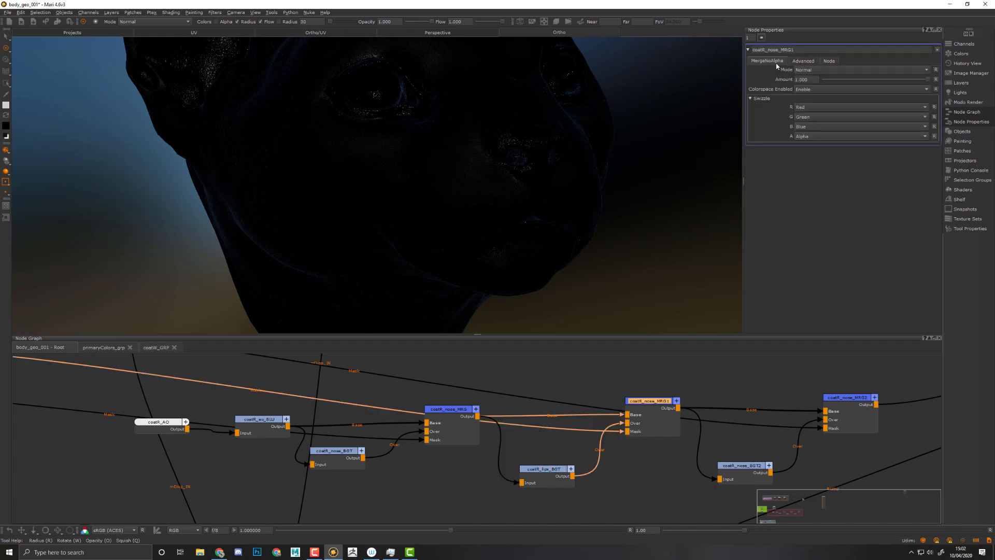
key("BackSpace")
key("BackSpace")
key("BackSpace")
key("BackSpace")
type("lips")
key("Return")
key("BackSpace")
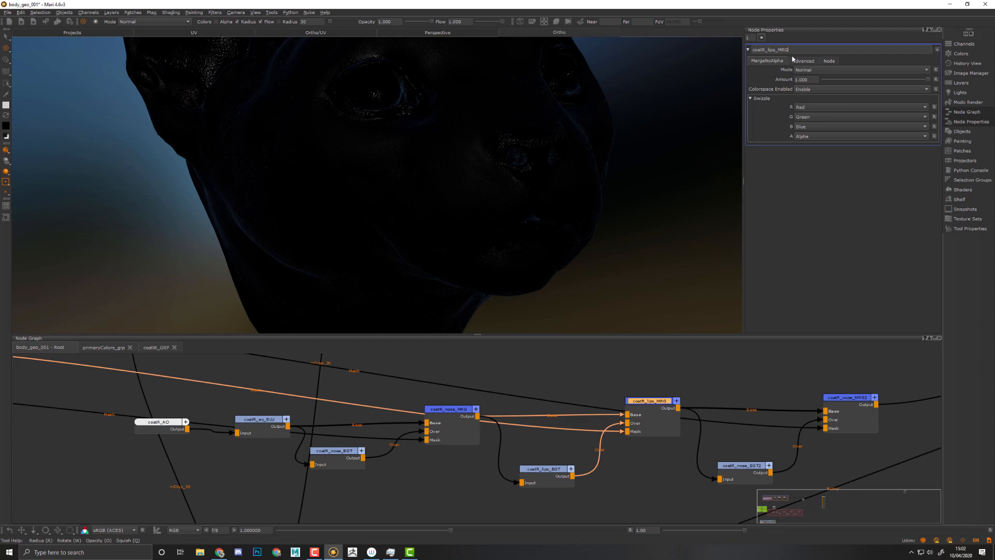
Rename the third Brightness node as coatR_eyelids_BGT.
middle_click_drag(728, 469, 651, 450)
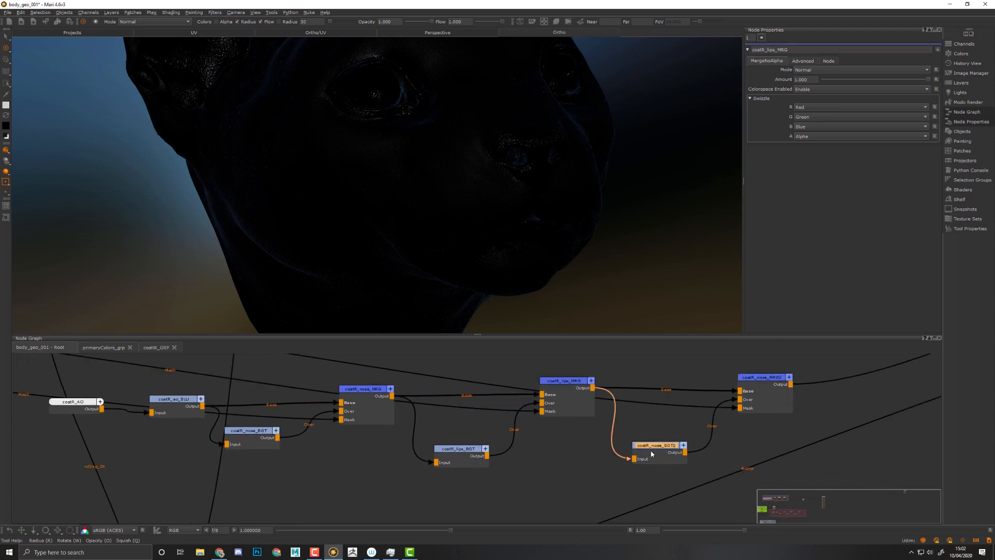
left_click(651, 450)
left_click(781, 49)
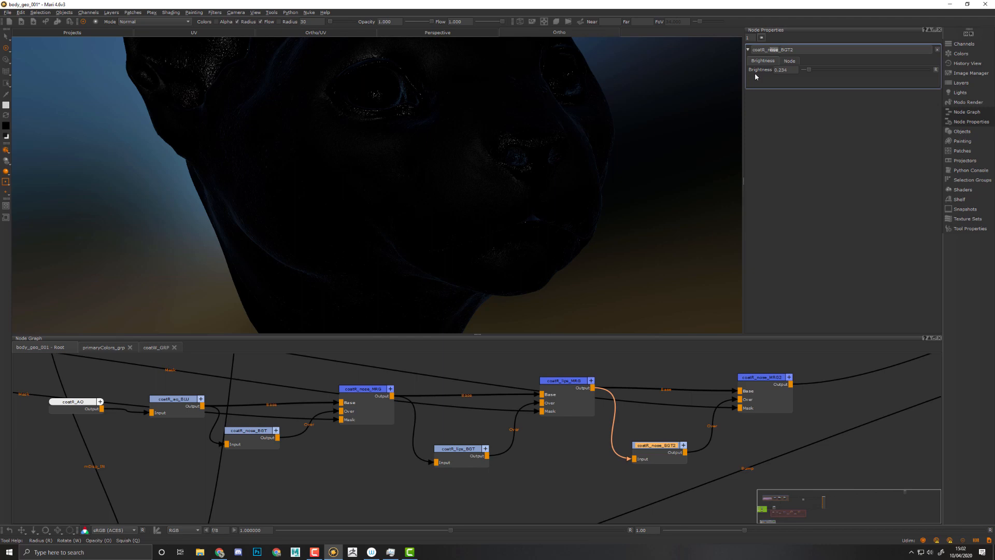
key("BackSpace")
key("BackSpace")
type("eyelidsa")
key("BackSpace")
key("BackSpace")
Rename the third merge node as coatR_eyelids_MRG.
left_click(752, 378)
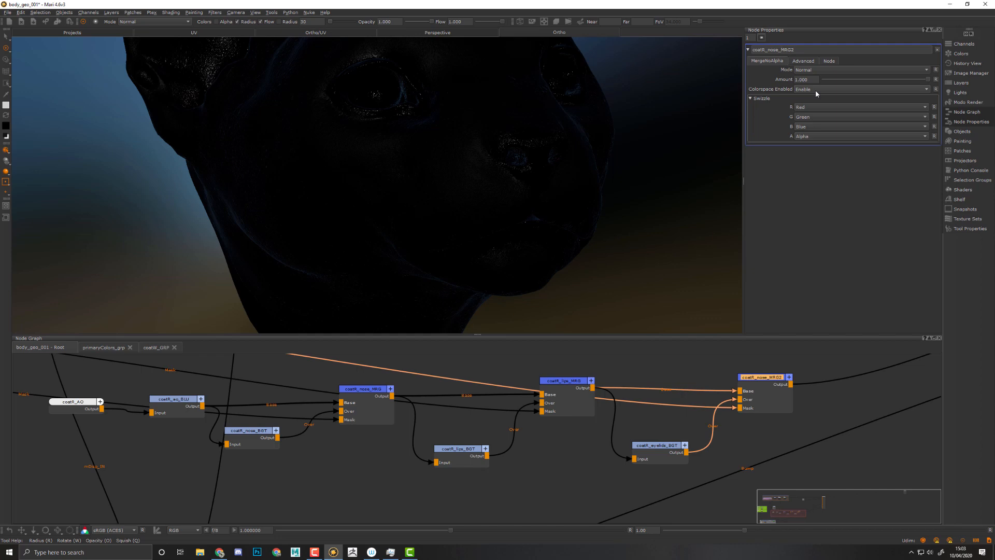
key("BackSpace")
key("BackSpace")
key("BackSpace")
key("BackSpace")
type("eyelids")
key("BackSpace")
key("Return")
Examine the coat reflections up close around the nose and muzzle.
mouse_move(530, 453)
middle_mouse_down()
mouse_move(604, 458)
mouse_move(541, 459)
middle_mouse_up()
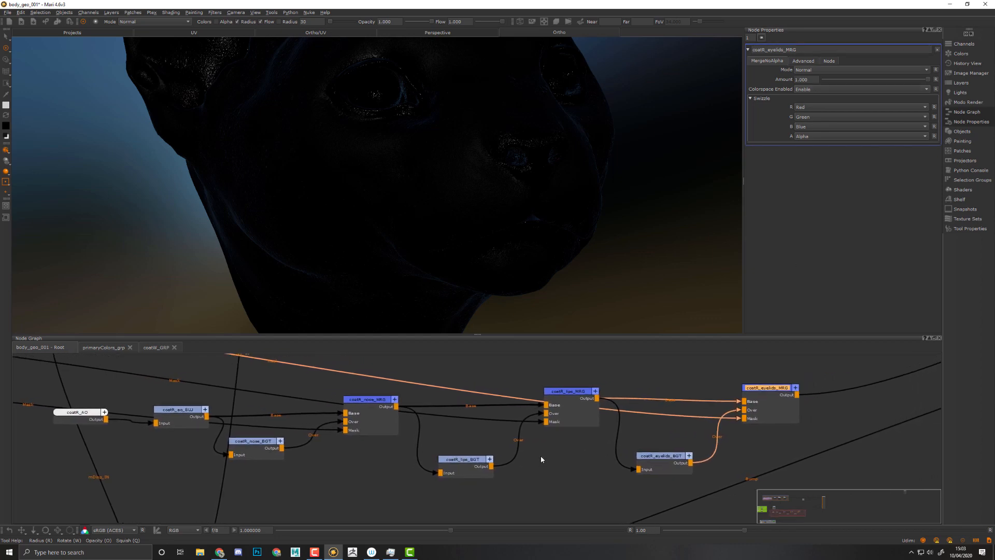
mouse_move(483, 117)
middle_mouse_down("alt")
mouse_move(486, 126)
mouse_move(475, 118)
middle_mouse_up("alt")
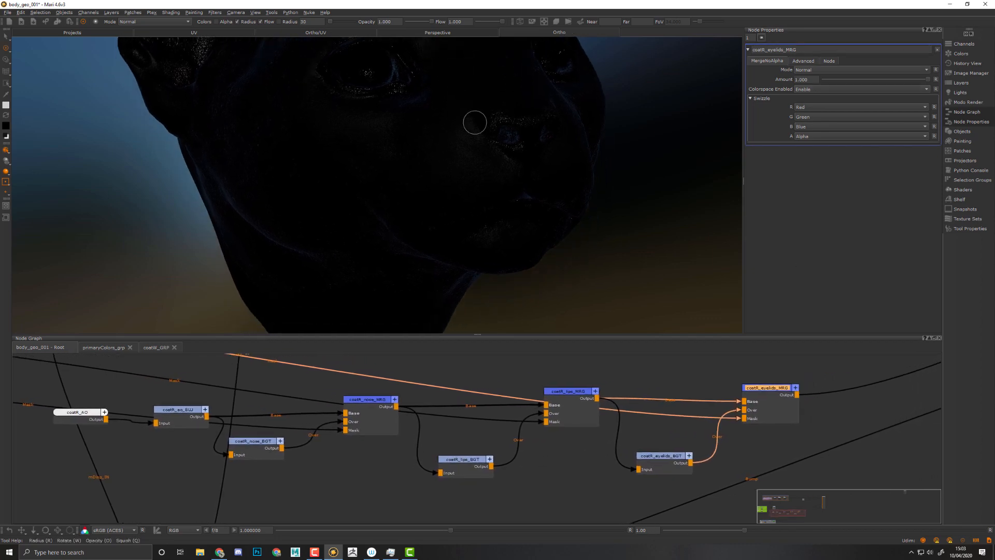
left_click_drag(475, 168, 482, 142, "alt")
middle_click_drag(475, 109, 482, 163, "alt")
right_click_drag(515, 160, 661, 206, "alt")
middle_click_drag(683, 208, 501, 206, "alt")
right_click_drag(502, 206, 598, 231, "alt")
left_click_drag(566, 214, 552, 220, "alt")
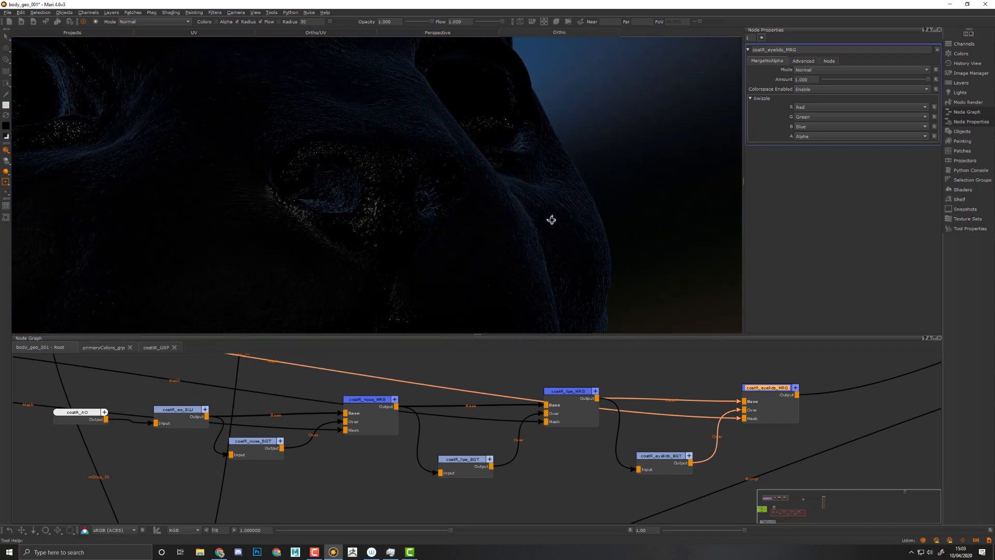
Set the Brightness of coatR_nose_BGT to 0.312 and check the nose and eye area.
middle_click_drag(546, 473, 580, 475)
middle_click_drag(501, 470, 622, 481)
left_click_drag(516, 449, 536, 467)
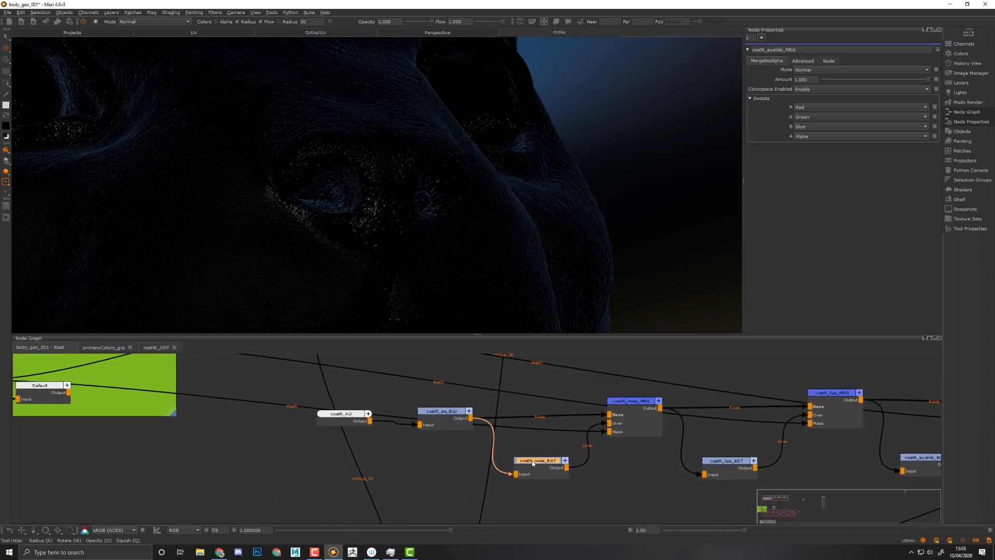
double_click(536, 466)
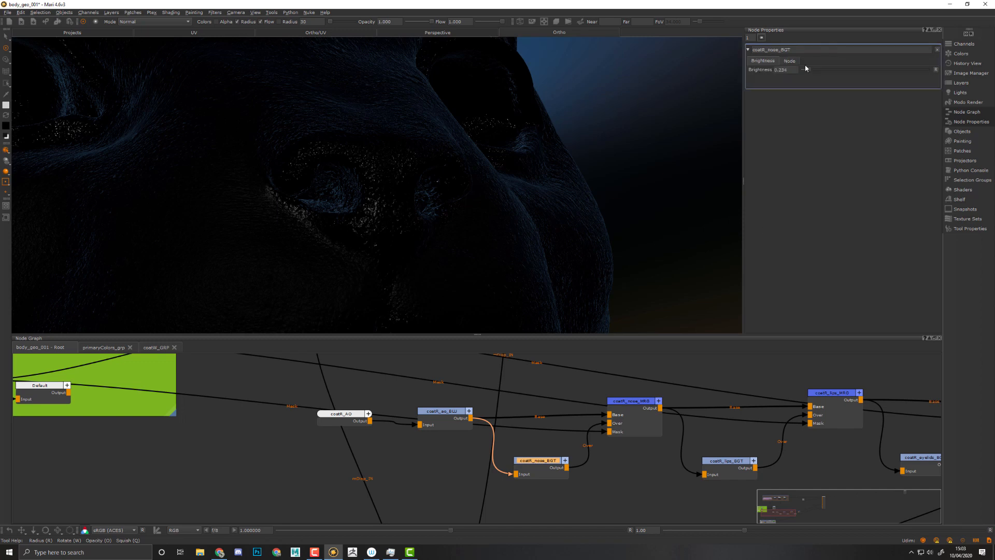
left_click_drag(806, 70, 820, 74)
middle_click_drag(350, 195, 602, 253, "alt")
left_click_drag(473, 236, 524, 244, "alt")
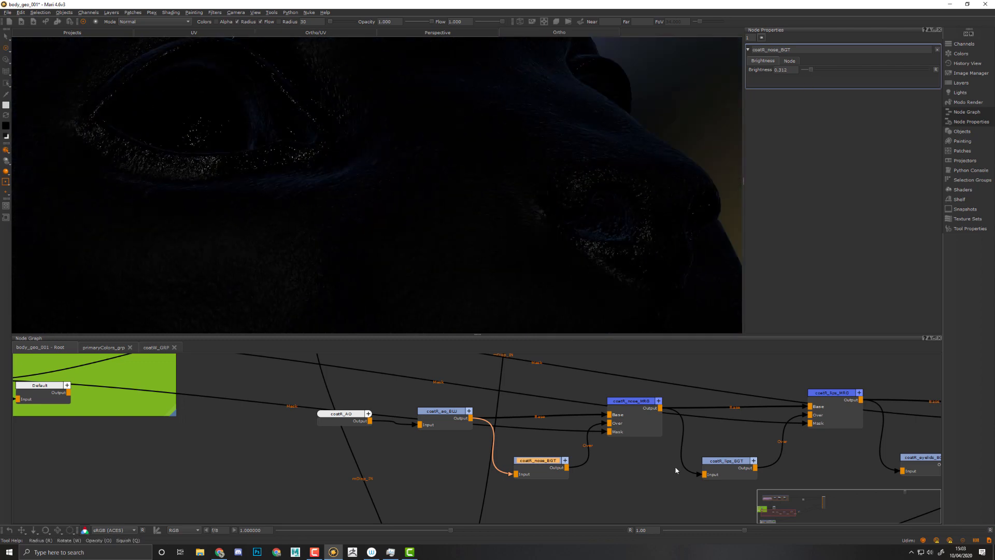
Set the Brightness of coatR_lips_BGT to 0.312 and check the coat around the mouth.
middle_click_drag(676, 470, 532, 469)
left_click(584, 460)
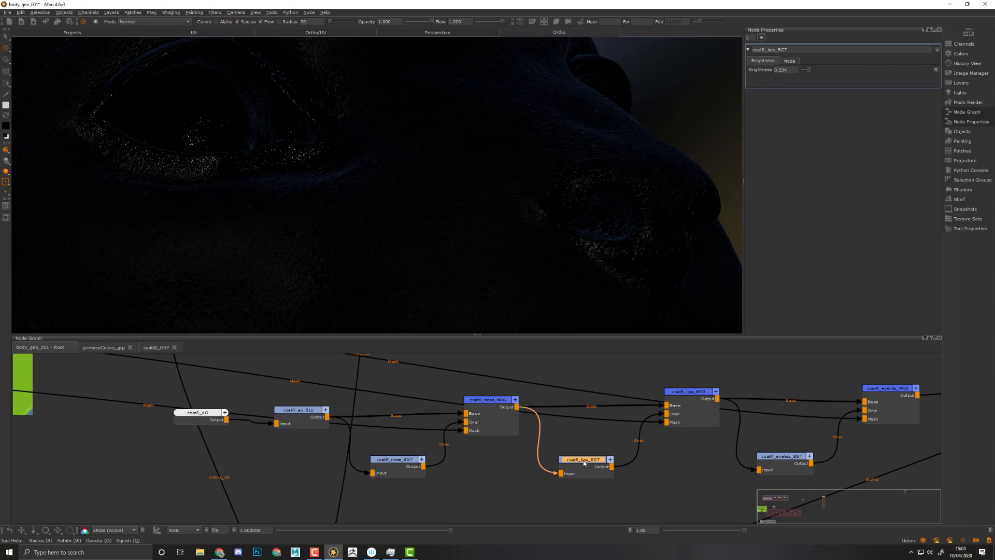
middle_click_drag(581, 238, 523, 62, "alt")
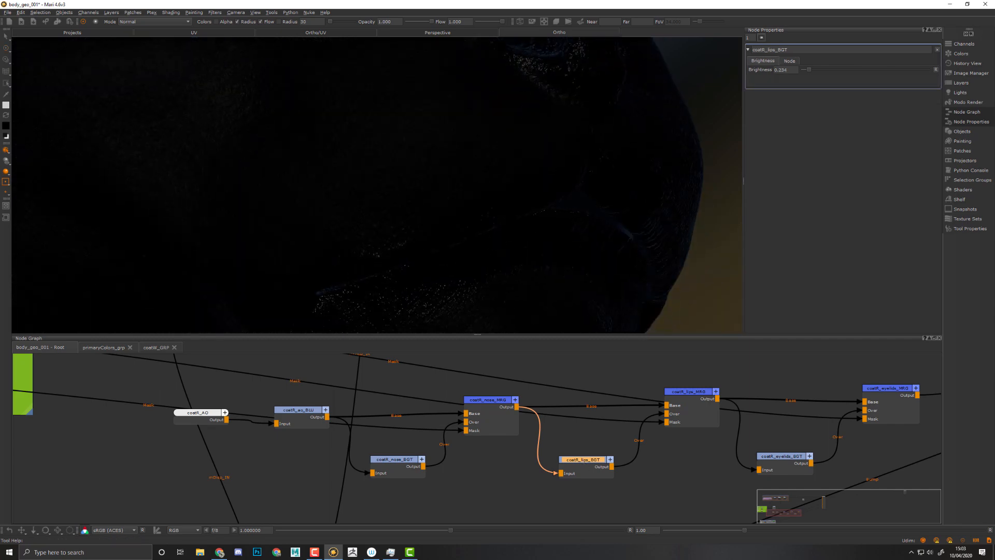
right_click_drag(620, 198, 532, 185, "alt")
middle_click_drag(533, 185, 582, 222, "alt")
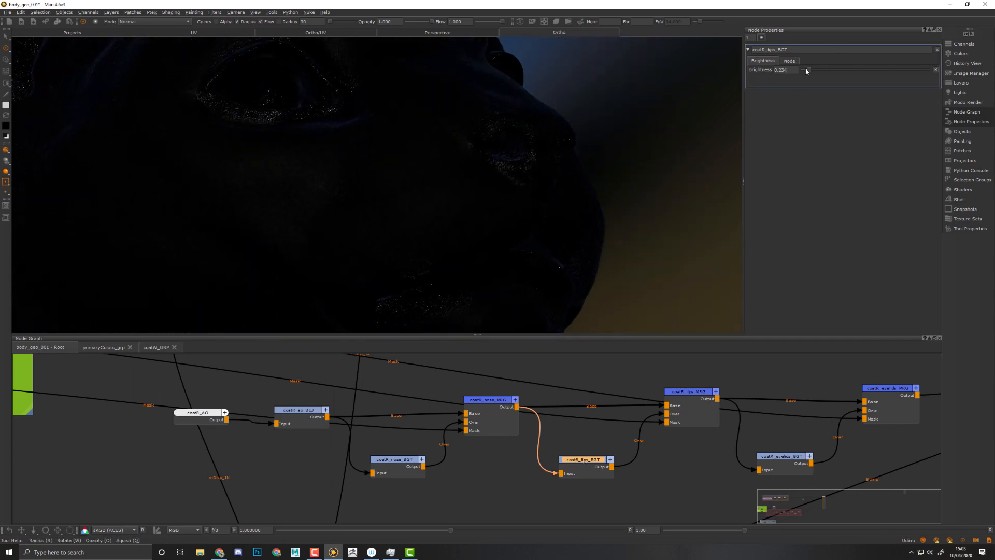
left_click_drag(808, 67, 814, 70)
middle_click_drag(463, 284, 500, 266, "alt")
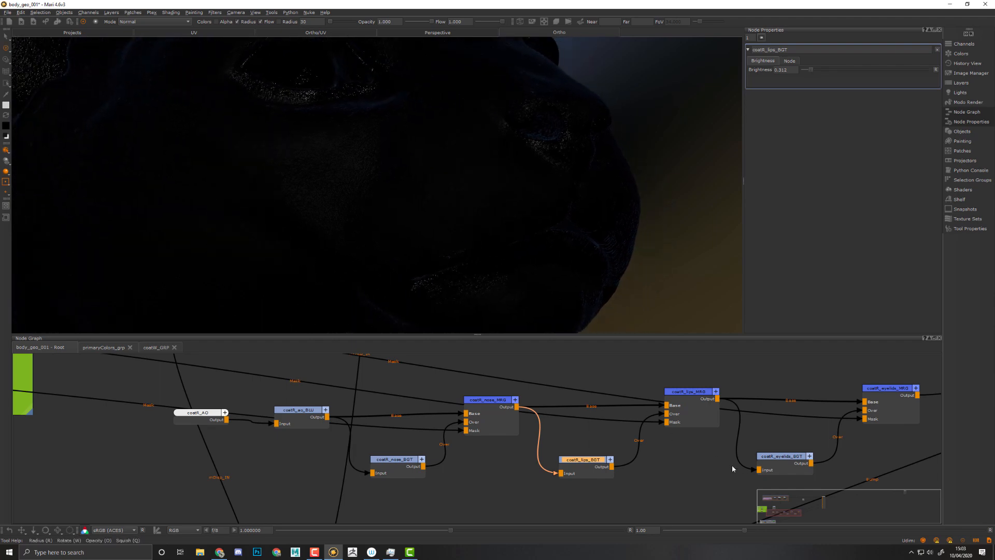
Set the Brightness of coatR_eyelids_BGT to 0.296.
middle_click_drag(757, 467, 587, 459)
left_click(614, 453)
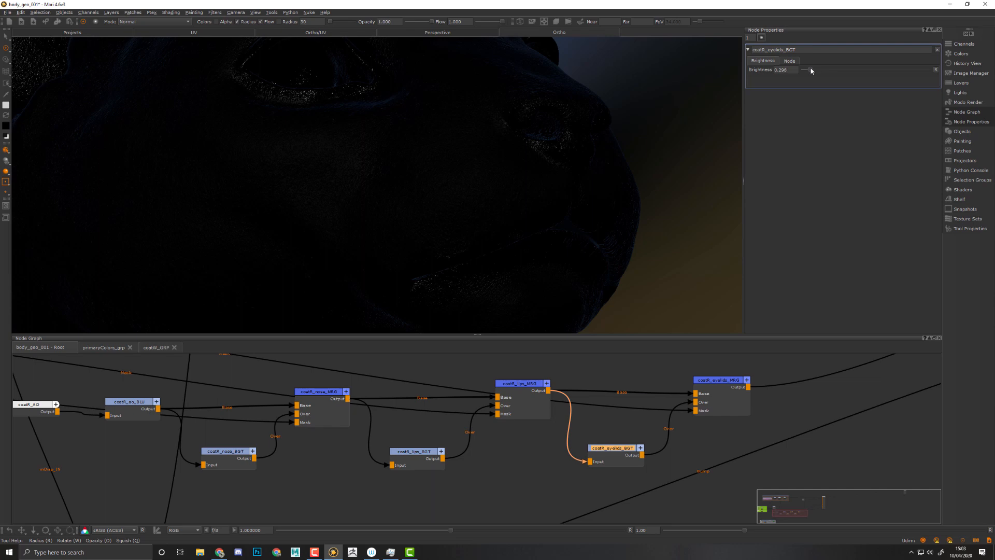
middle_click_drag(776, 419, 808, 437)
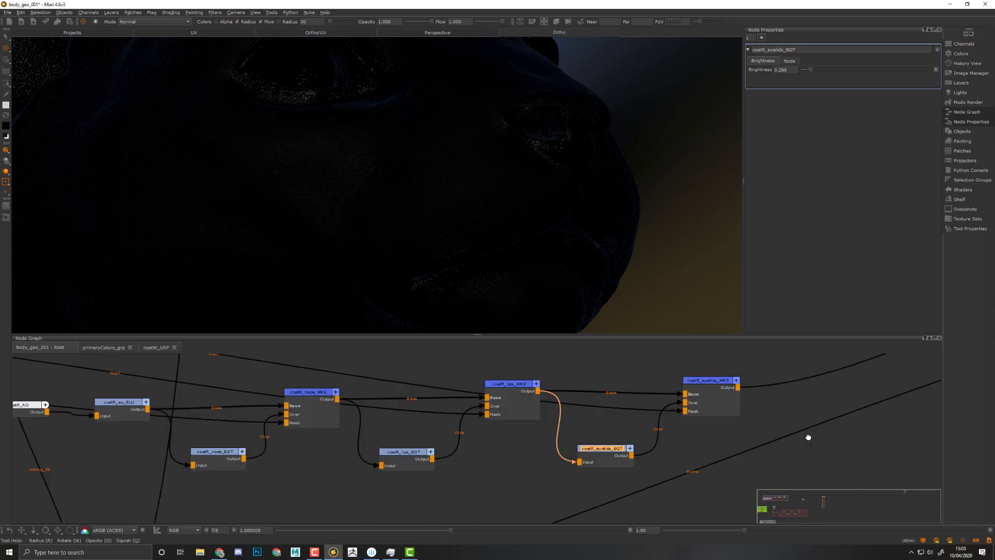
View the coatR_eyelids_MRG output at the end of the coat roughness chain.
scroll(726, 440, "down", 3)
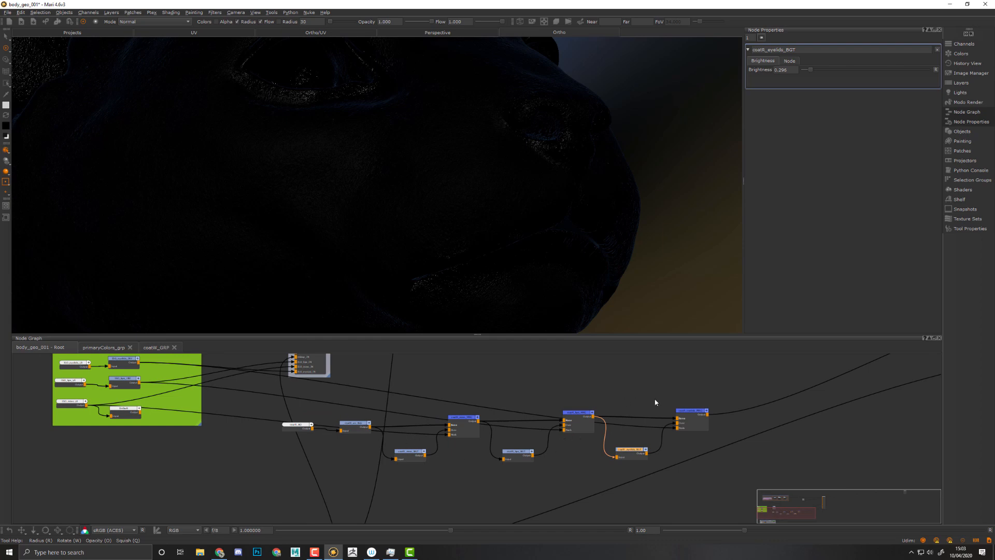
scroll(717, 396, "down", 3)
scroll(667, 413, "up", 3)
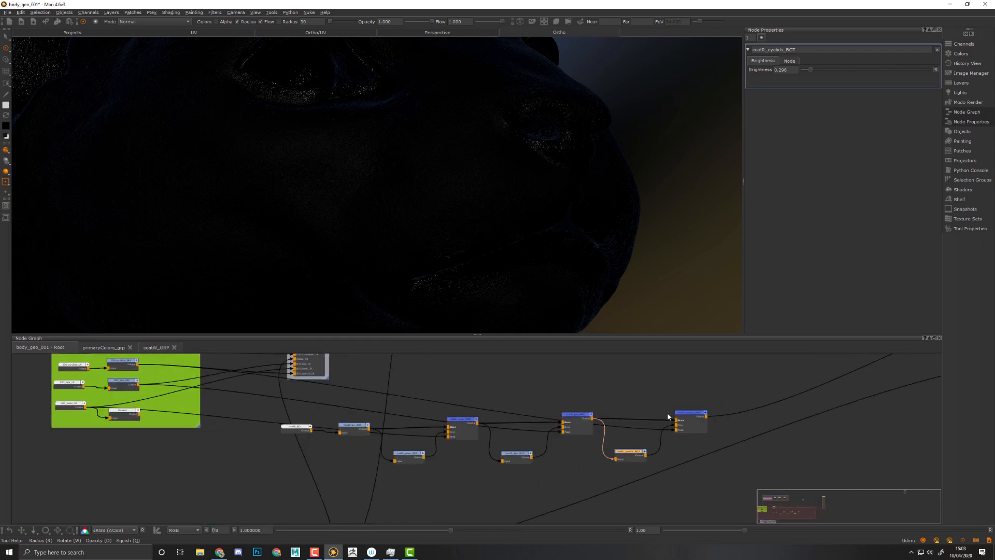
left_click(697, 424)
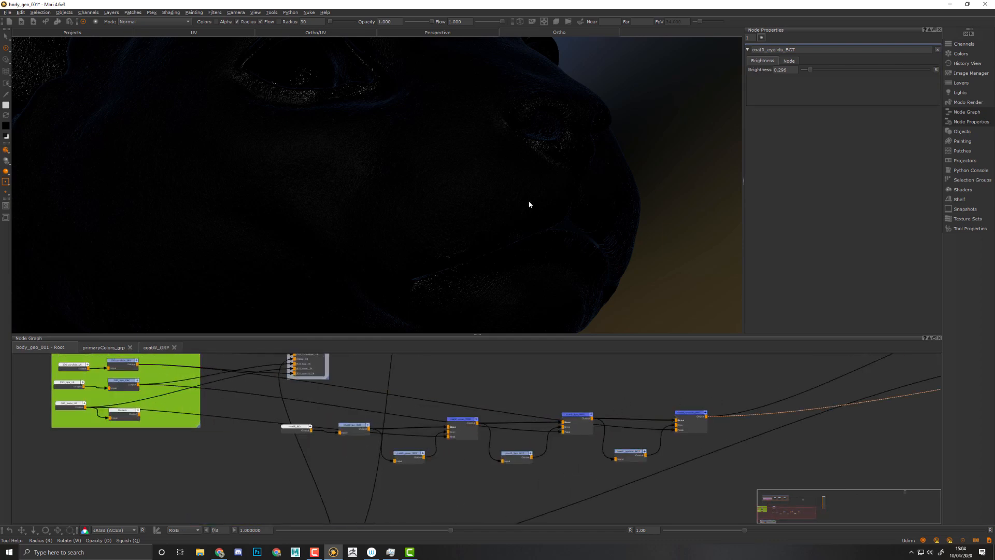
Switch the viewport to flat lighting and check the coat roughness map around the eye and nose.
key("F1")
middle_click_drag(527, 200, 596, 270)
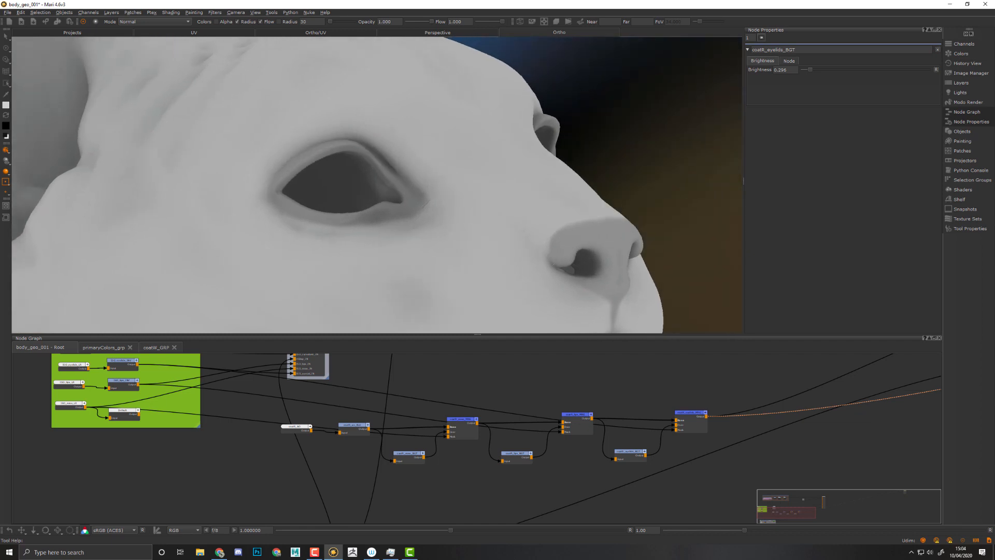
scroll(708, 434, "down", 2)
scroll(700, 436, "down", 2)
scroll(549, 431, "up", 3)
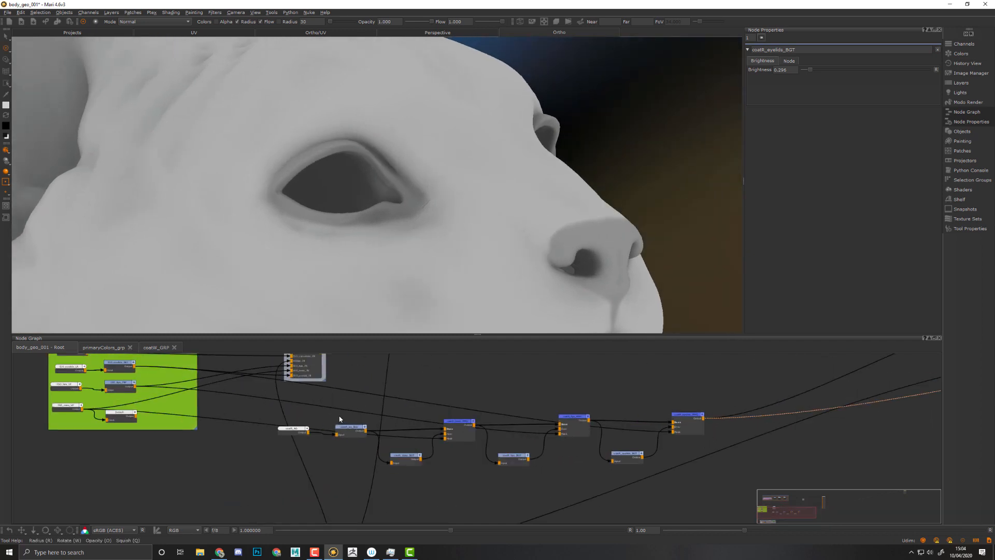
View the mDisp_BKP output on the head and examine its fine displacement detail around the nose and muzzle.
middle_click_drag(300, 403, 244, 382)
middle_click_drag(327, 429, 684, 462)
scroll(456, 473, "up", 4)
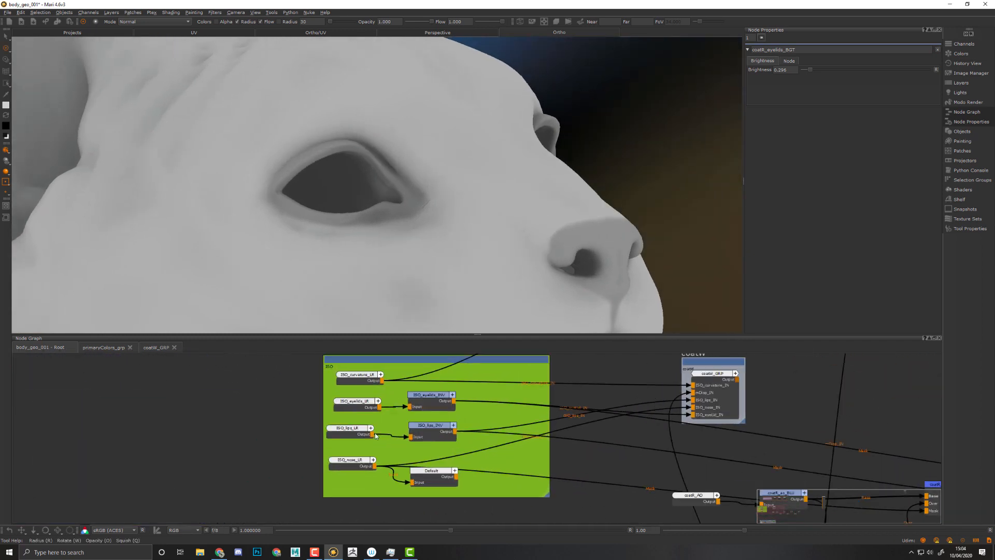
middle_click_drag(454, 472, 292, 458)
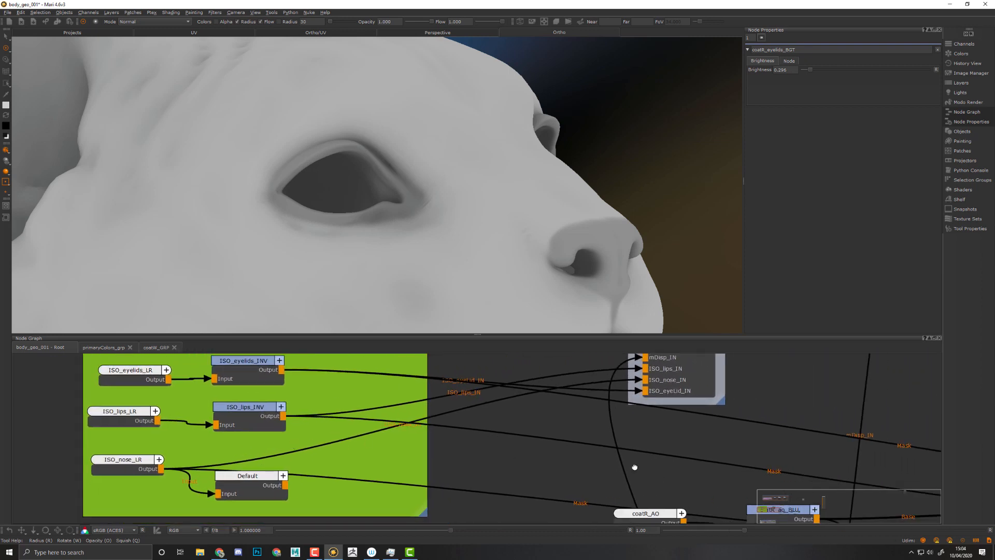
middle_click_drag(635, 467, 487, 354)
scroll(510, 387, "down", 5)
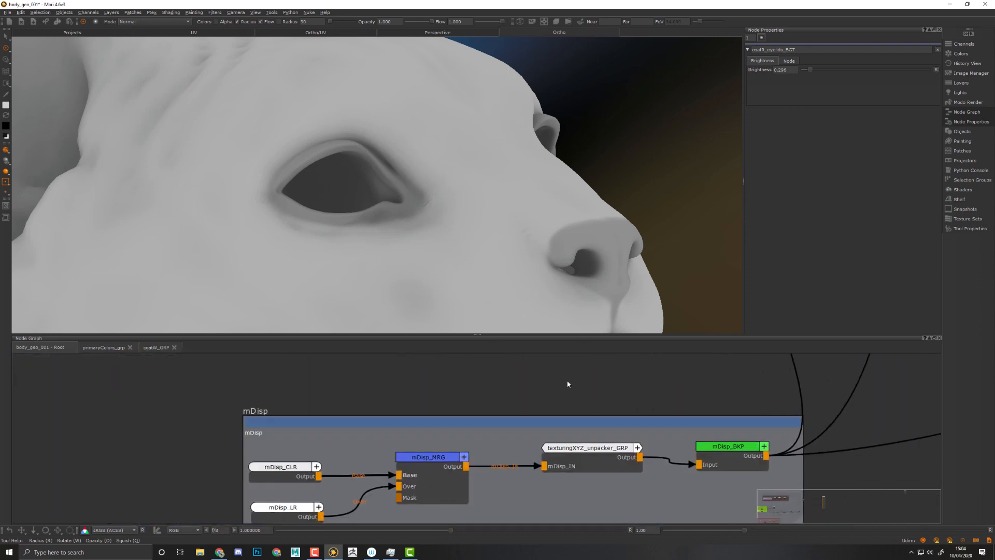
middle_click_drag(668, 454, 580, 449)
left_click(551, 444)
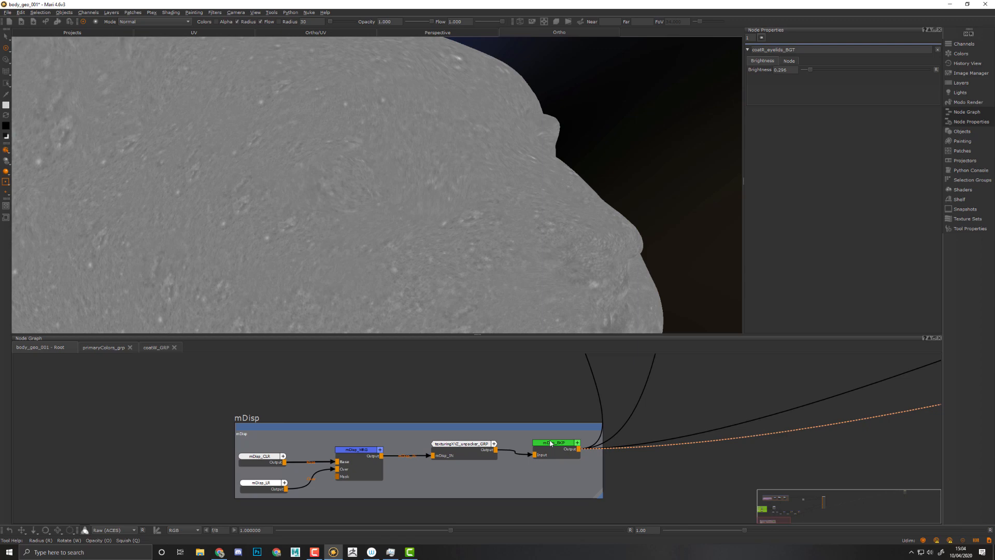
scroll(456, 256, "up", 5)
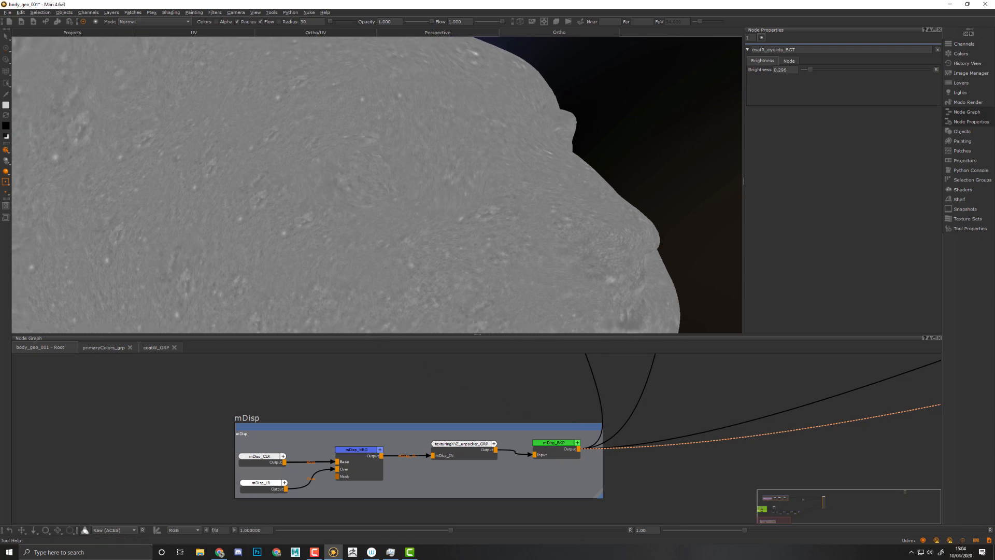
left_click_drag(413, 240, 435, 257, "alt")
mouse_move(434, 256)
middle_mouse_down("alt")
mouse_move(429, 200)
mouse_move(425, 210)
middle_mouse_up("alt")
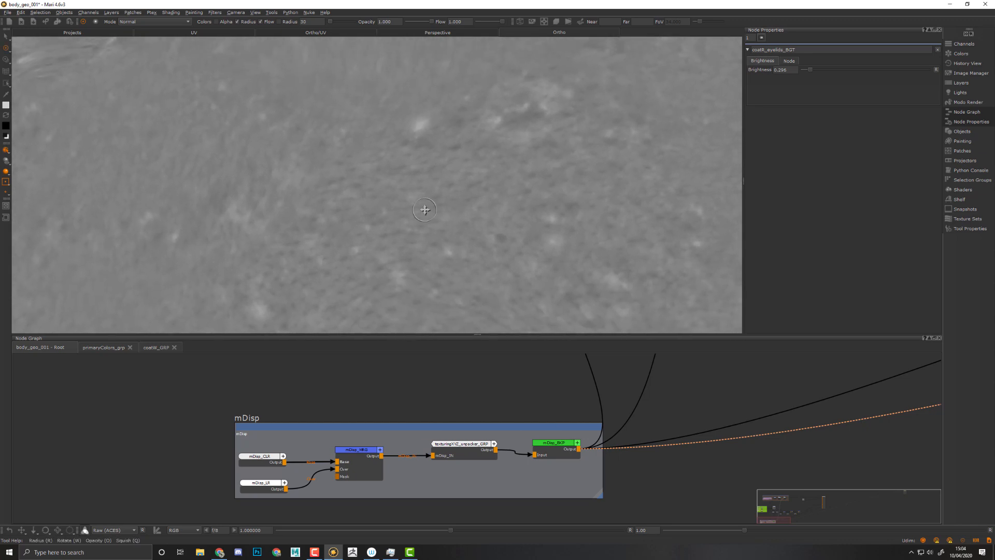
mouse_move(413, 216)
left_mouse_down("alt")
mouse_move(388, 206)
mouse_move(365, 224)
mouse_move(462, 249)
mouse_move(349, 188)
mouse_move(529, 210)
mouse_move(407, 203)
mouse_move(381, 228)
mouse_move(399, 205)
mouse_move(379, 195)
left_mouse_up("alt")
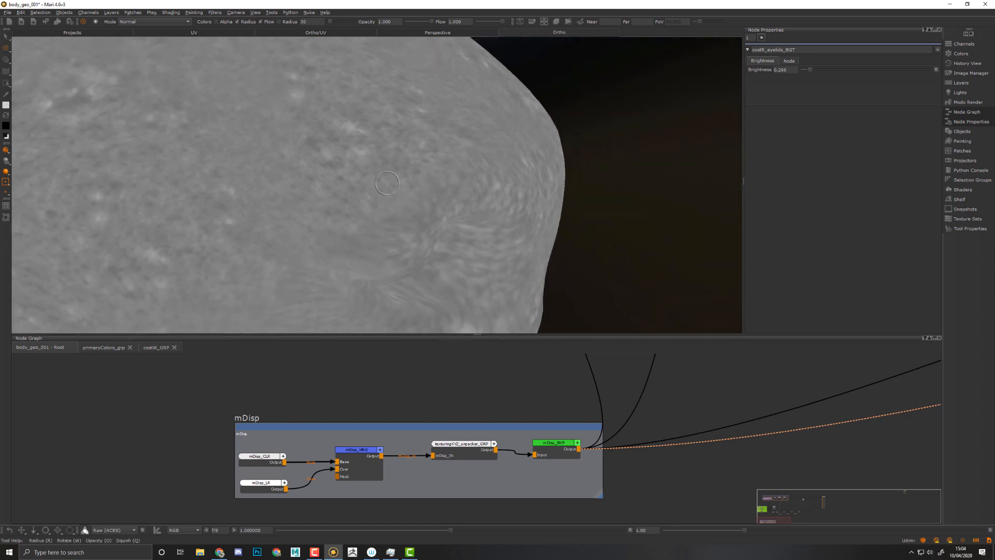
left_click_drag(455, 202, 570, 230, "alt")
middle_click_drag(677, 460, 746, 465)
left_click(611, 455)
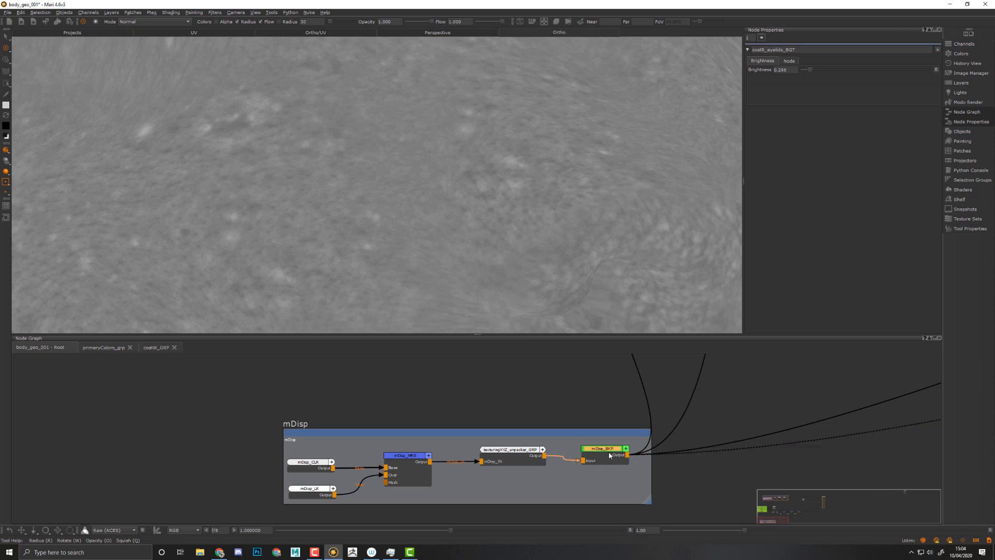
Add a Merge node after coatR_eyelids_MRG, place it in line with the chain and view its output.
middle_click_drag(804, 396, 402, 500)
middle_click_drag(786, 368, 493, 444)
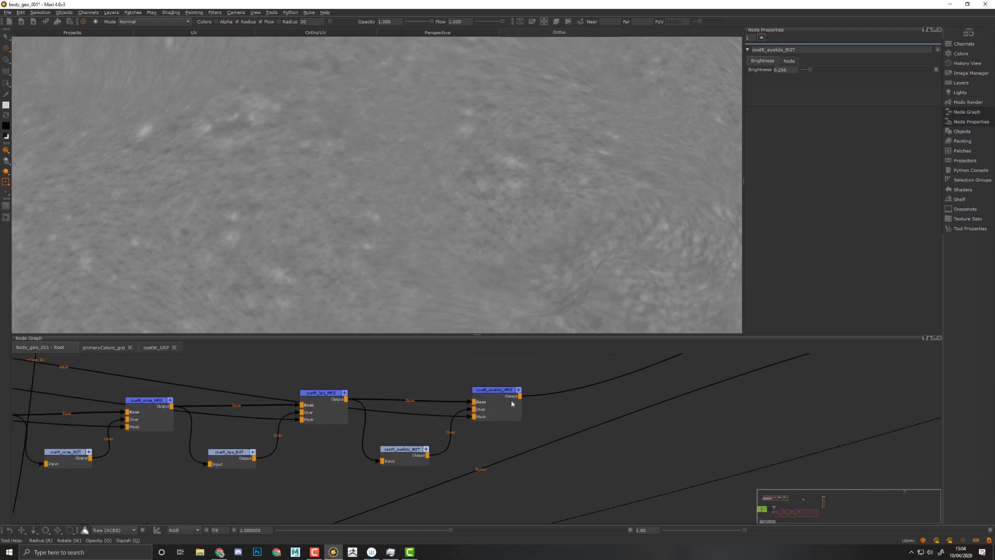
left_click(500, 394)
key("m")
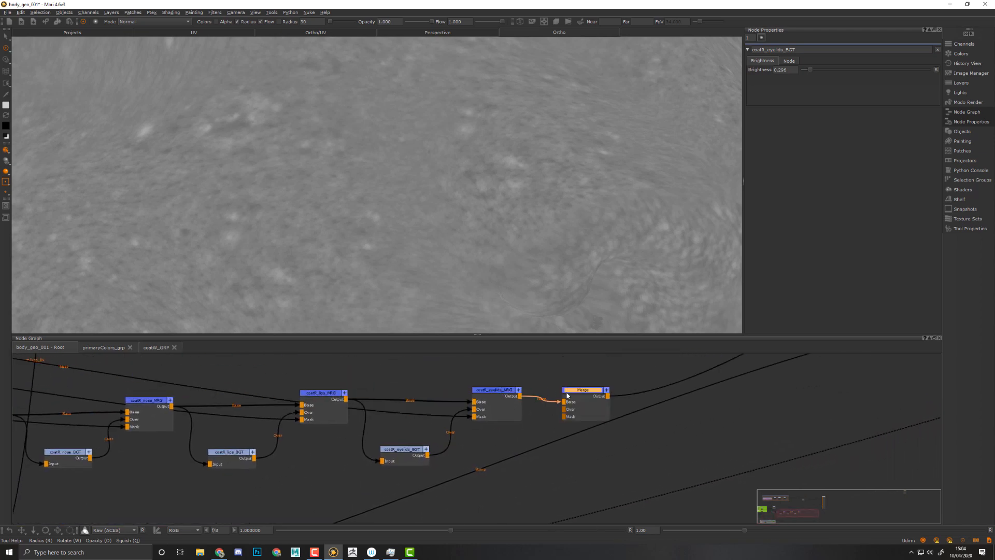
left_click_drag(580, 397, 609, 392)
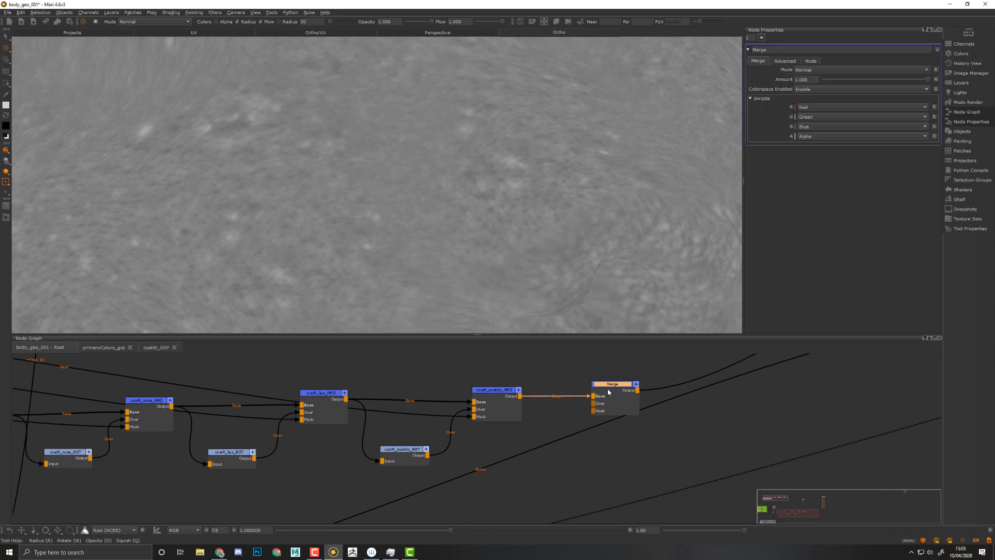
key("v")
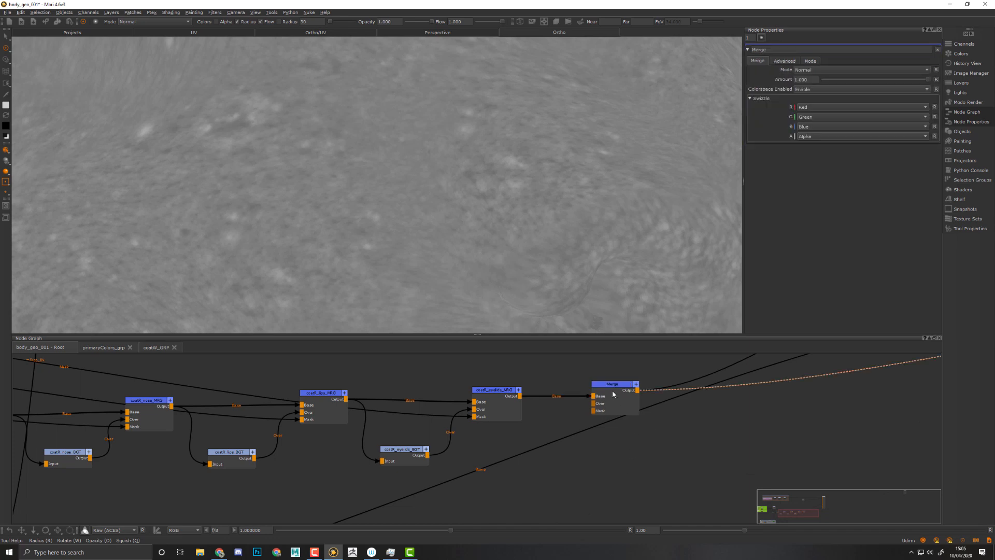
Rename the new Merge node coatR_mDisp_MRG and set its Colorspace Enabled option to Disable.
left_click(611, 393)
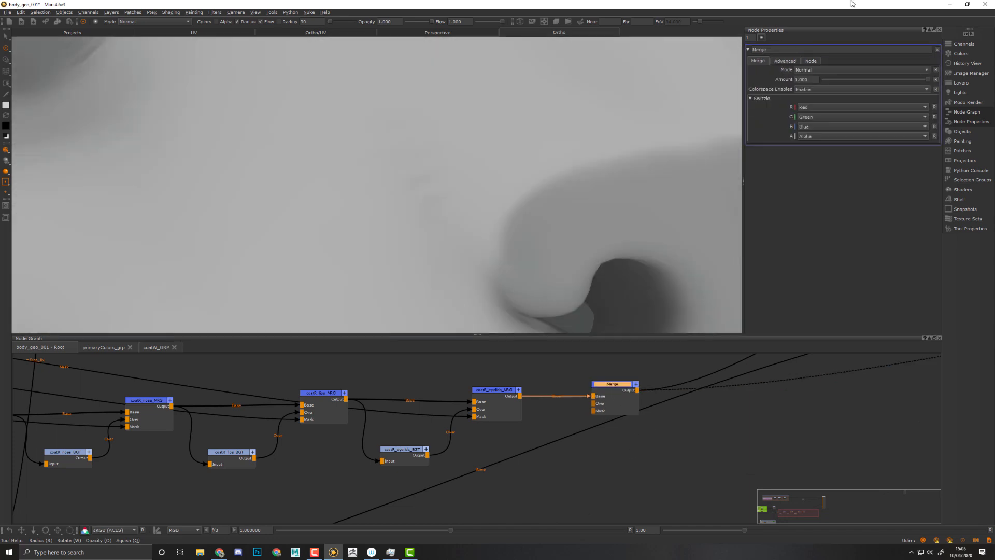
double_click(798, 48)
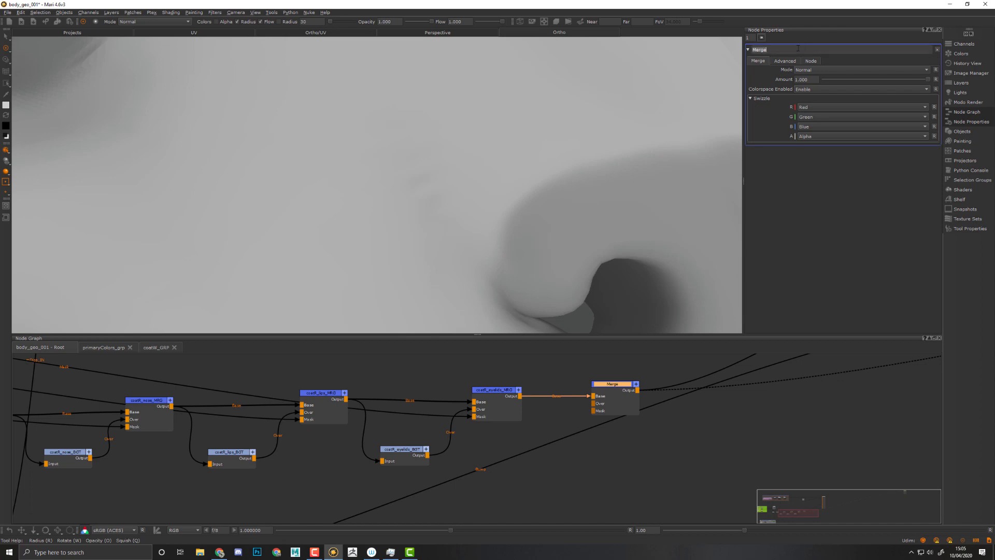
type("sp_MRG")
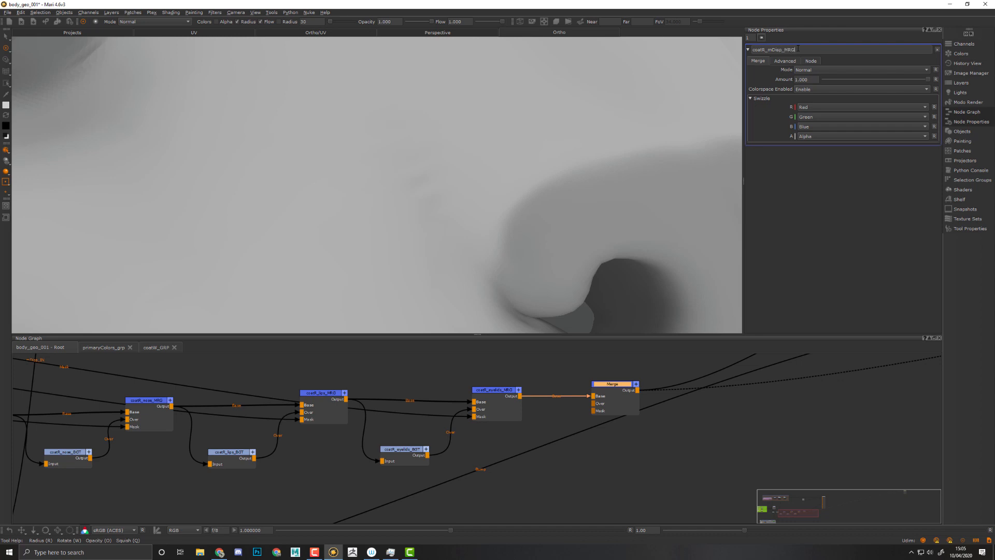
key("Return")
left_click(809, 89)
left_click(818, 81)
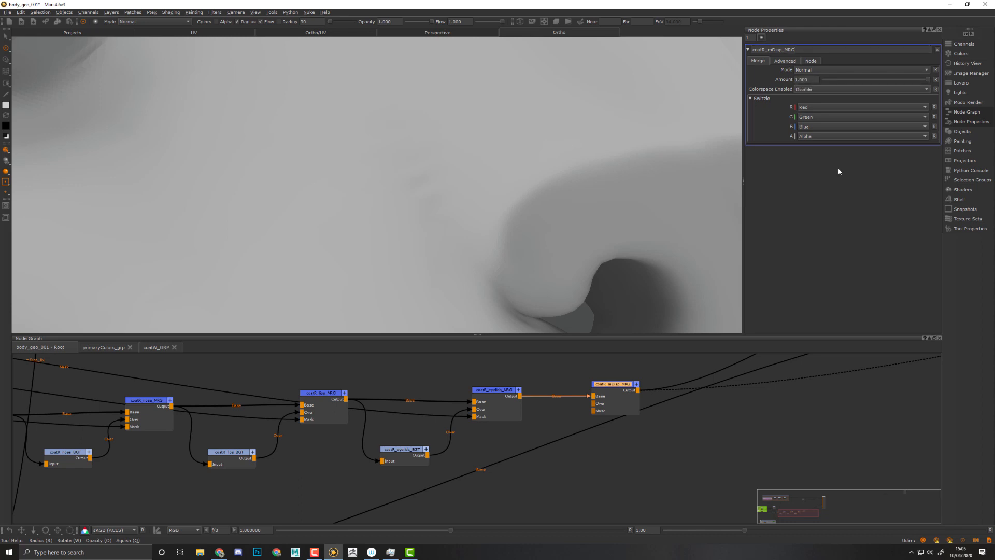
Connect the mDisp_BKP output to the Over input of coatR_mDisp_MRG.
middle_click_drag(383, 464, 622, 385)
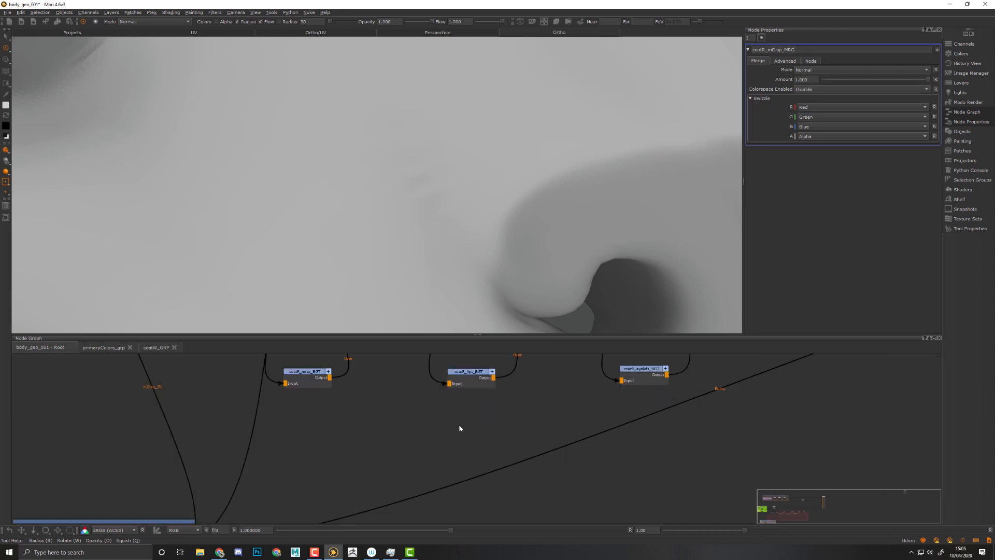
middle_click_drag(415, 465, 590, 431)
scroll(473, 441, "down", 2)
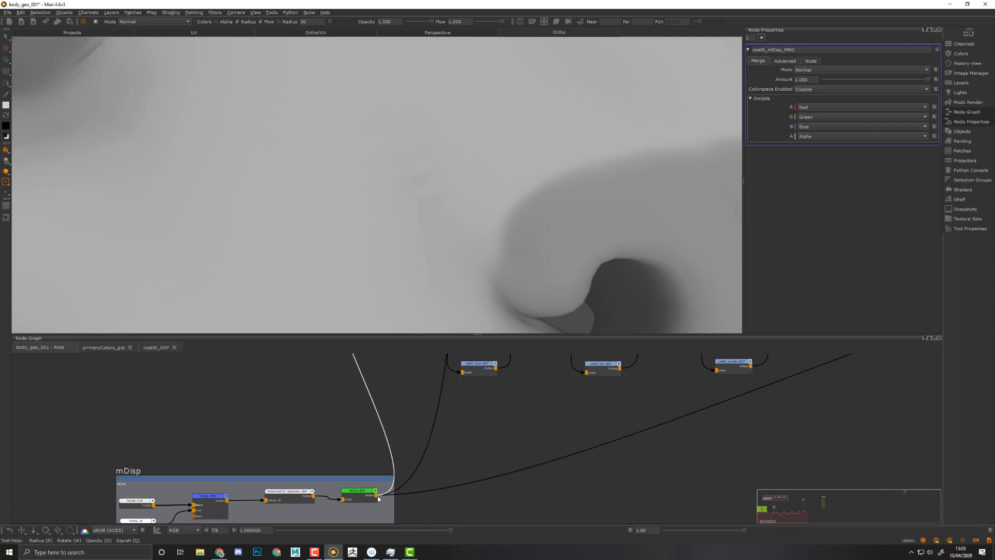
left_click_drag(374, 501, 830, 436)
middle_click_drag(836, 465, 596, 460)
scroll(615, 421, "up", 4)
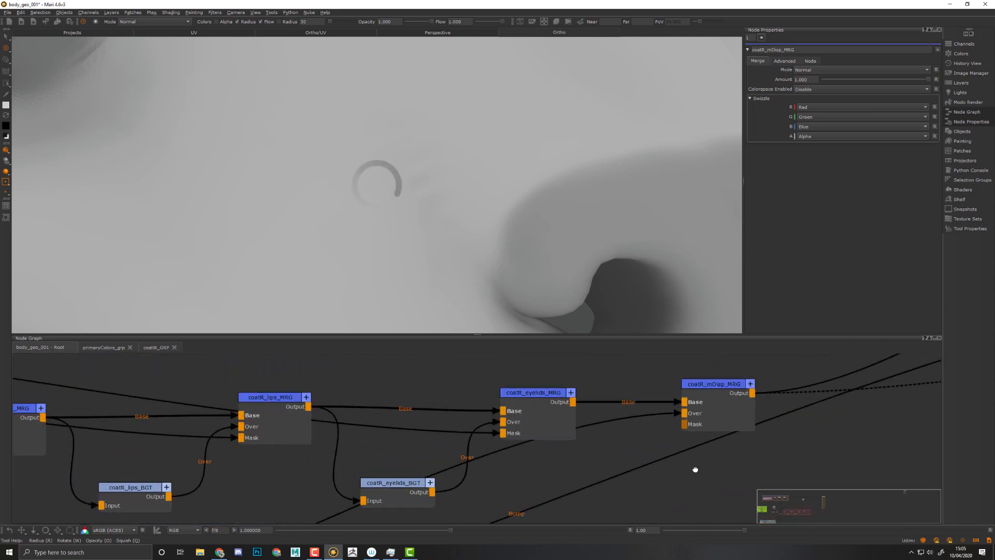
middle_click_drag(695, 469, 604, 479)
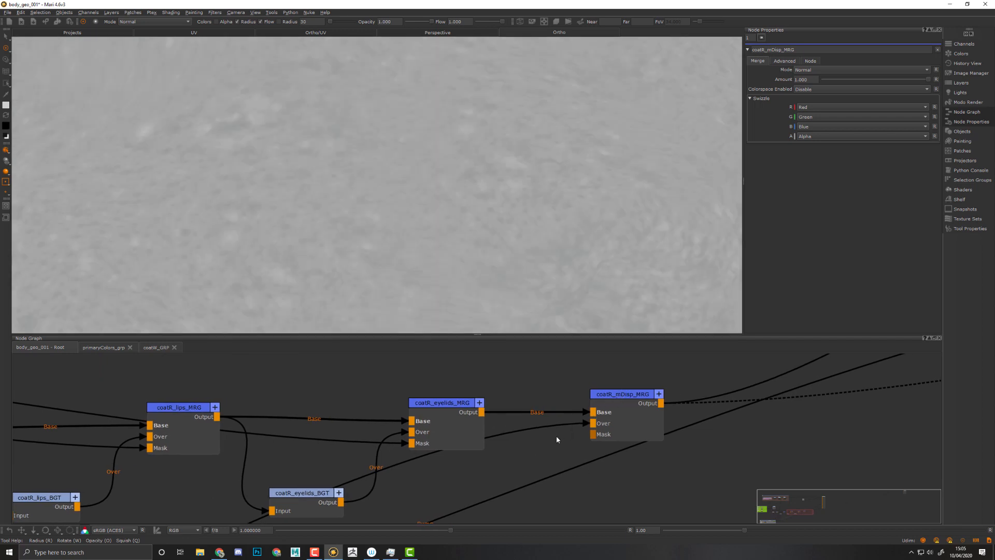
Turn off the viewport's color management and frame more of the muzzle.
scroll(527, 461, "down", 4)
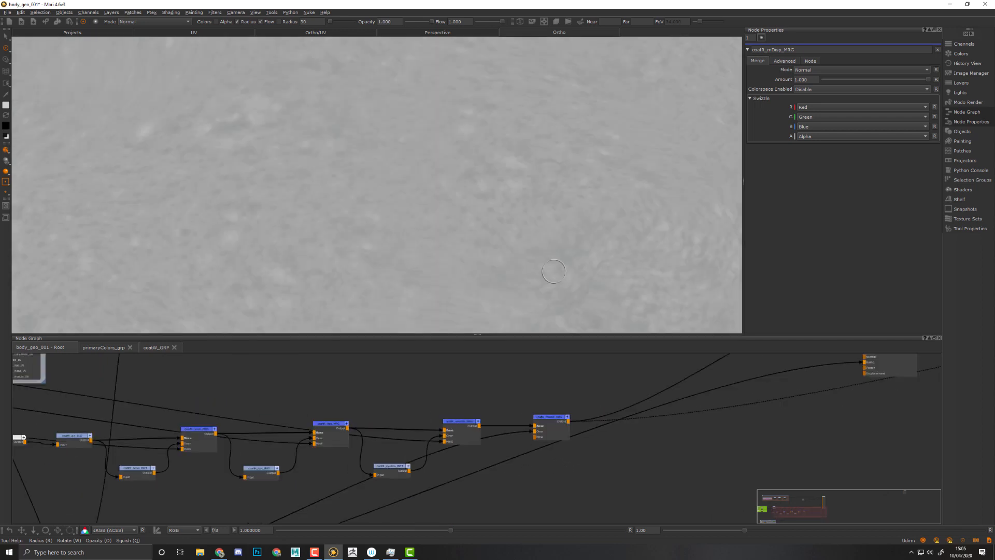
left_click(87, 529)
right_click_drag(521, 177, 497, 193, "alt")
Set the blend mode of coatR_mDisp_MRG to Overlay with an Amount of 1.000.
left_click(551, 417)
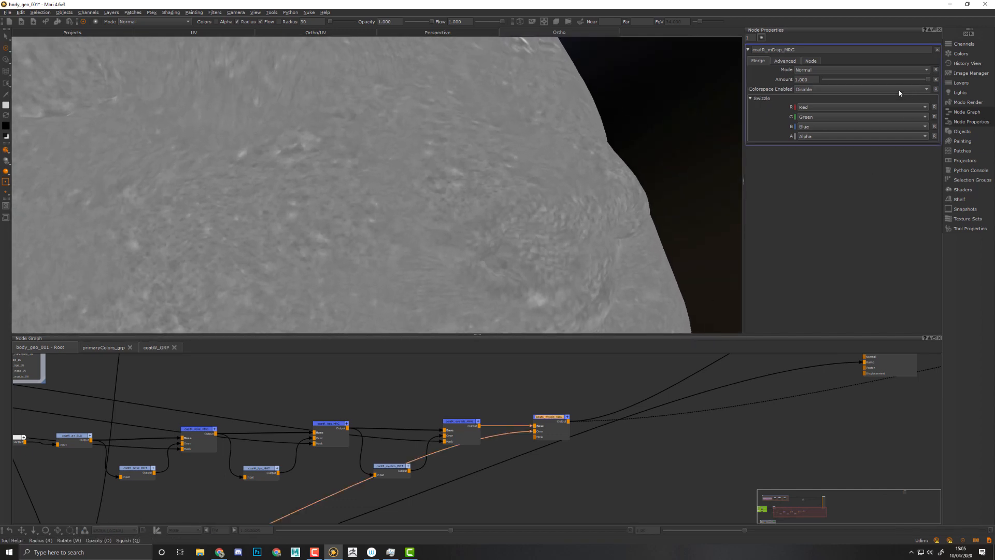
left_click(898, 70)
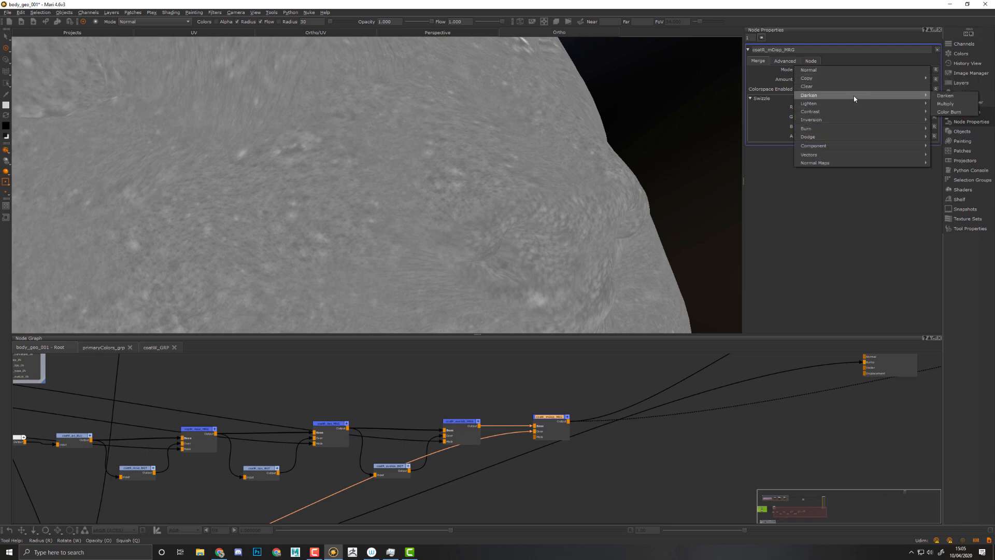
left_click(823, 69)
left_click(823, 69)
mouse_move(826, 99)
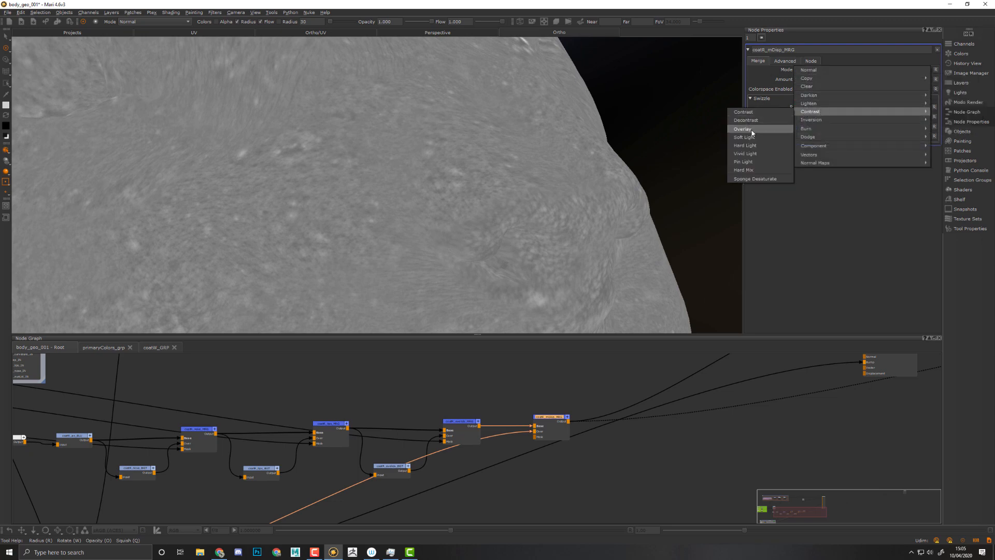
left_click(753, 132)
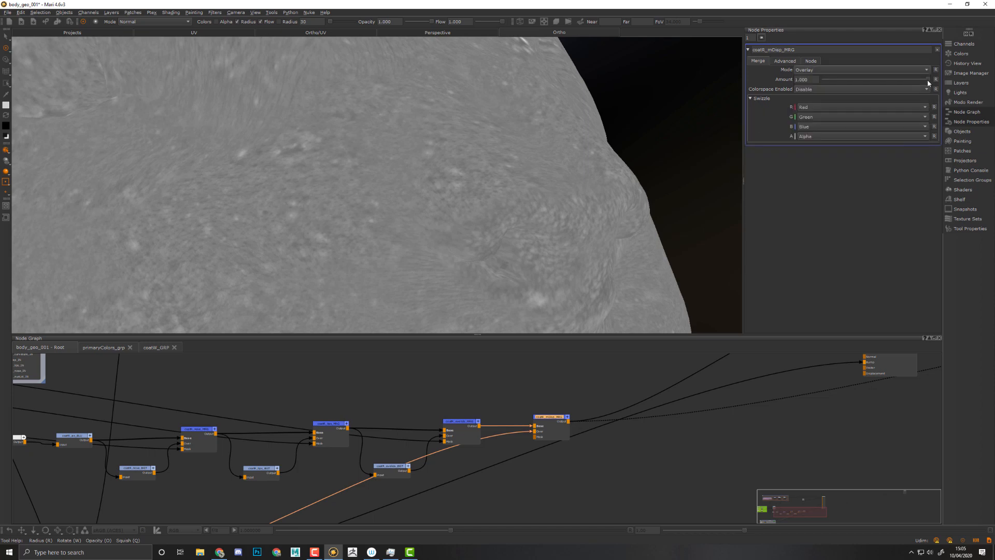
left_click_drag(793, 86, 980, 103)
Create a Brightness Lookup node and insert it into the displacement connection feeding the Over input of coatR_mDisp_MRG.
scroll(526, 451, "up", 4)
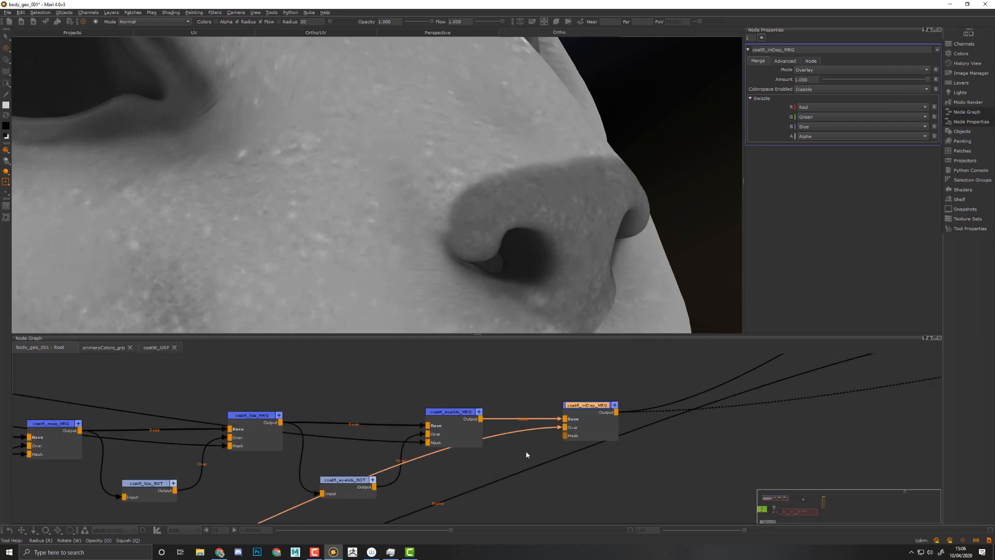
left_click(526, 449)
key("Tab")
type("brightness")
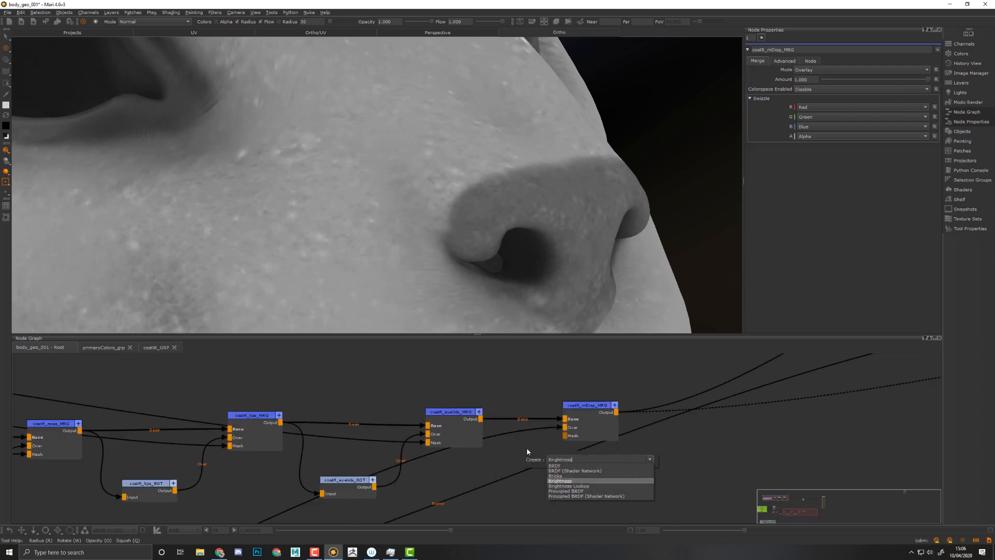
key("Return")
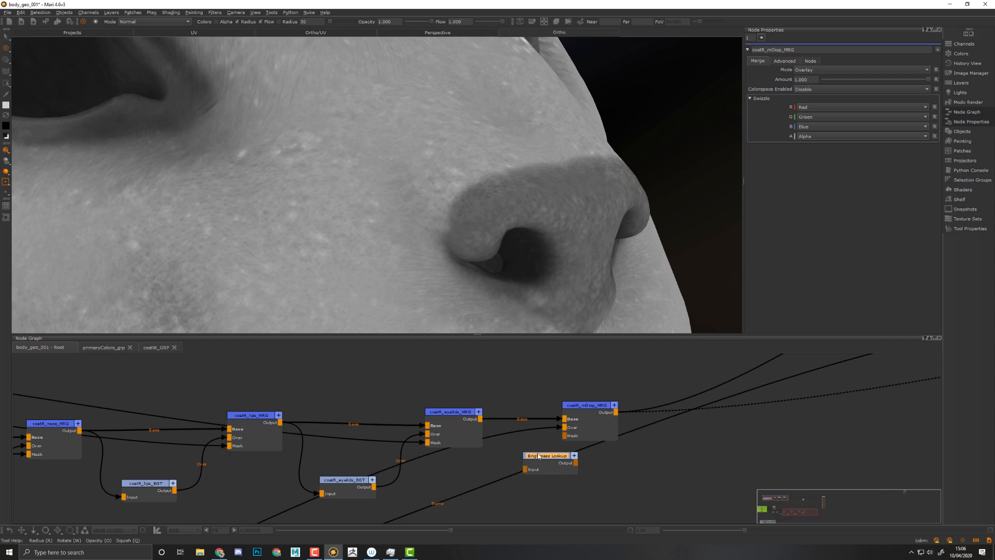
left_click_drag(546, 460, 515, 488)
Rename the Brightness Lookup node coatR_mDisp_BLU.
double_click(514, 485)
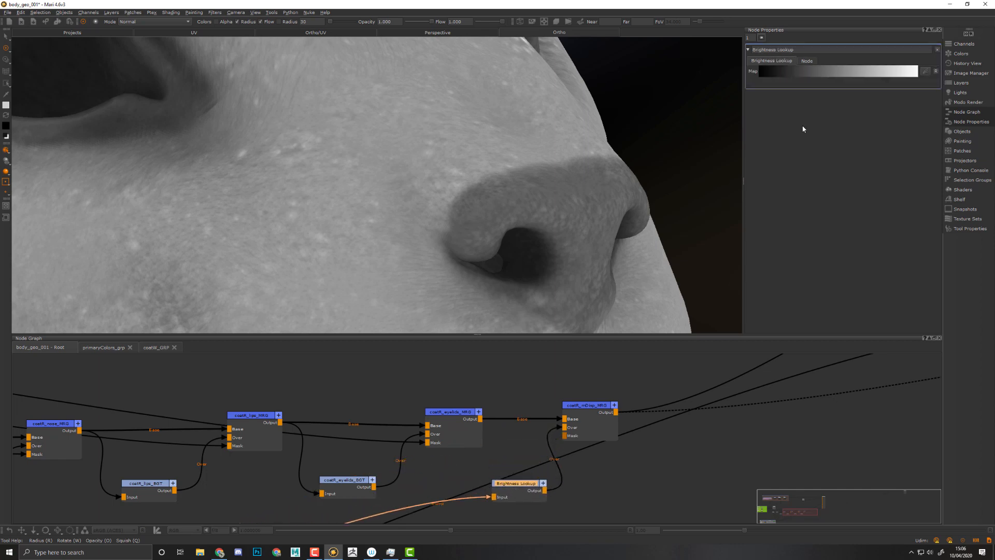
double_click(813, 50)
key("ctrl+a")
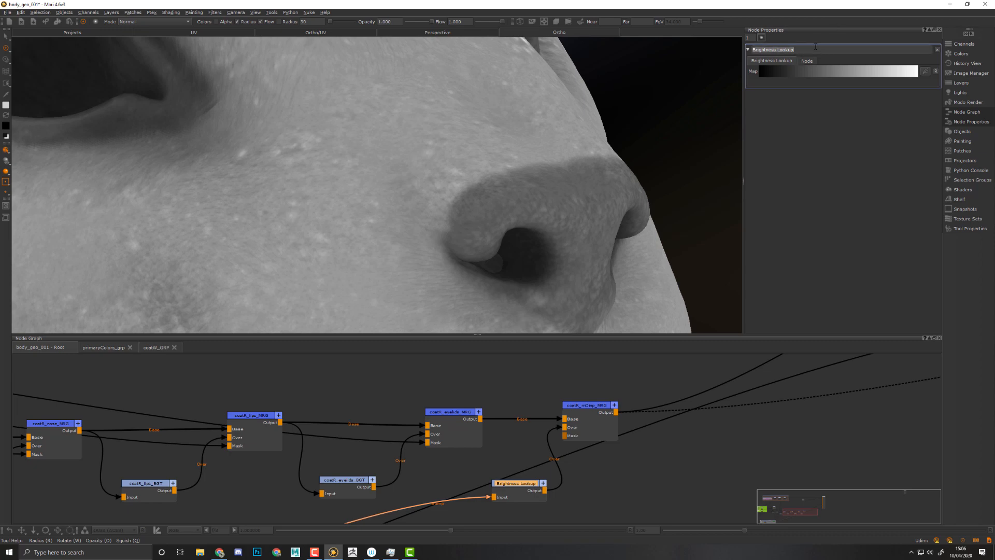
type("coatR_mDisp_BLU")
key("Return")
Shape the lookup curve of coatR_mDisp_BLU into a gentle S, lowering the dark point and raising the bright point for more contrast.
double_click(509, 486)
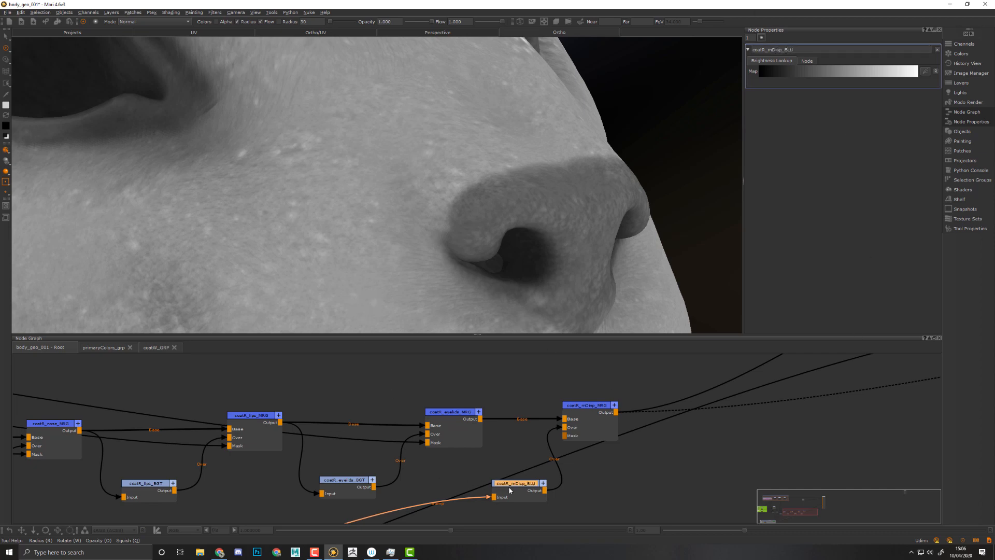
left_click(925, 71)
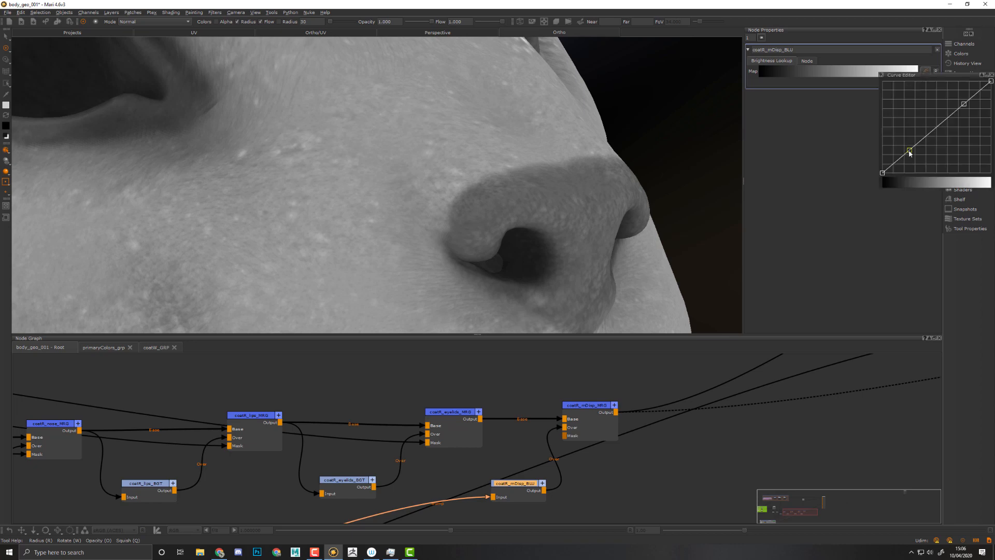
left_click_drag(908, 156, 906, 165)
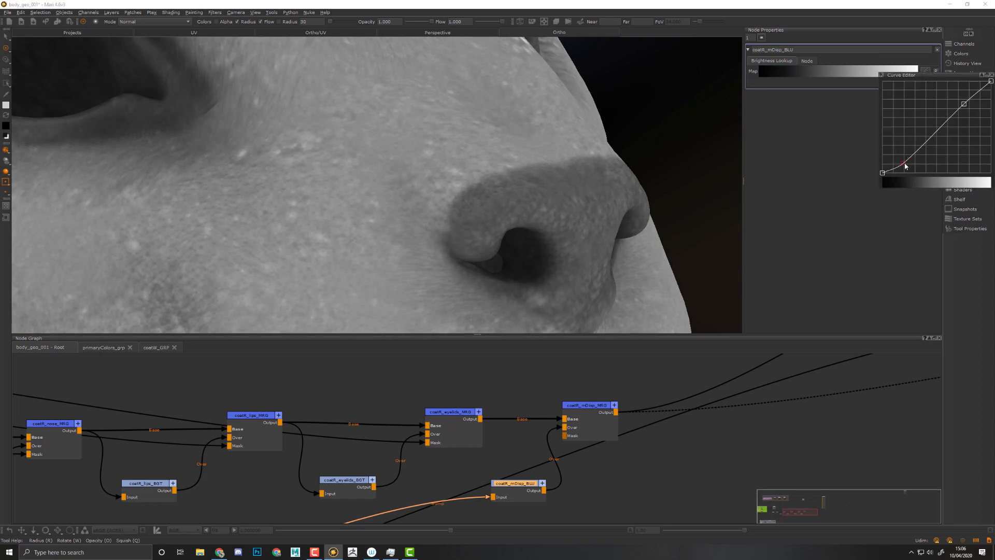
left_click_drag(964, 105, 958, 103)
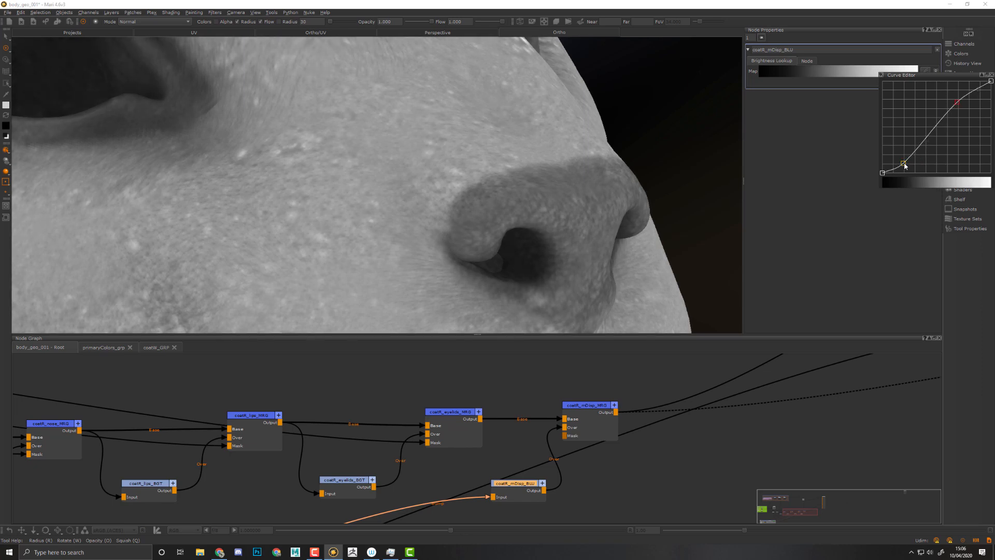
right_click_drag(529, 208, 459, 218, "alt")
left_click_drag(542, 232, 497, 235, "alt")
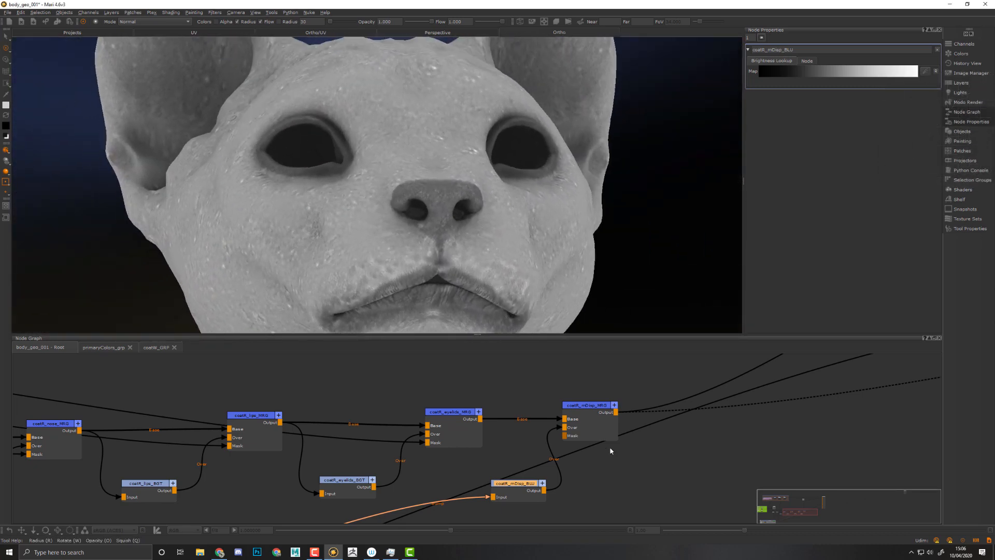
Move coatR_mDisp_MRG slightly away from the eyelid merge node, and view the Arnold Standard Surface output with color management turned on.
middle_click_drag(710, 450, 470, 480)
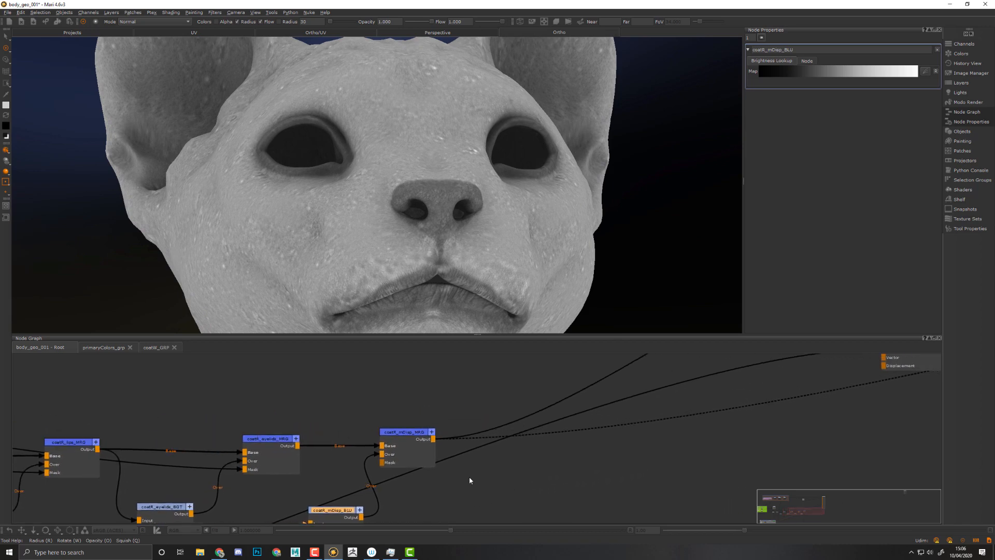
left_click_drag(409, 435, 430, 436)
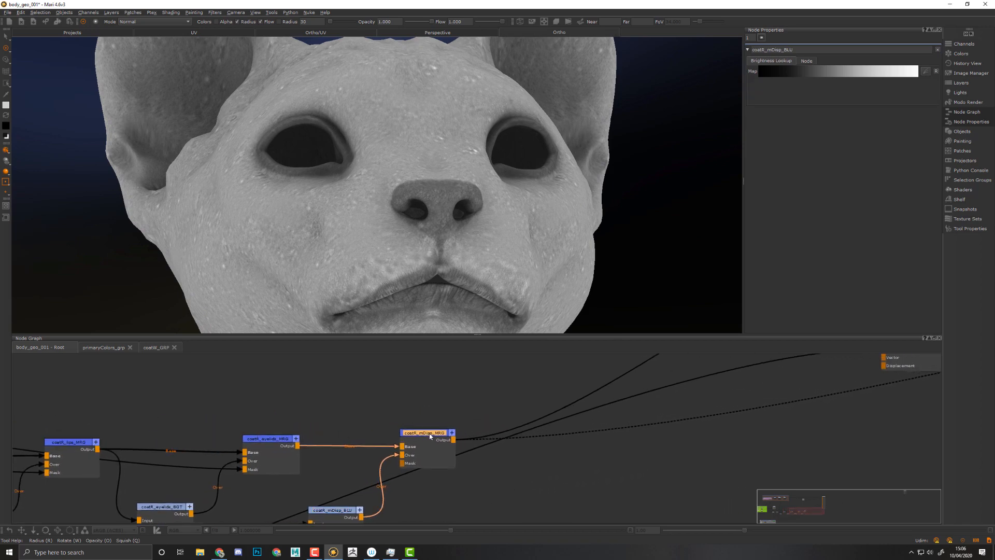
middle_click_drag(626, 445, 397, 544)
middle_click_drag(690, 409, 505, 520)
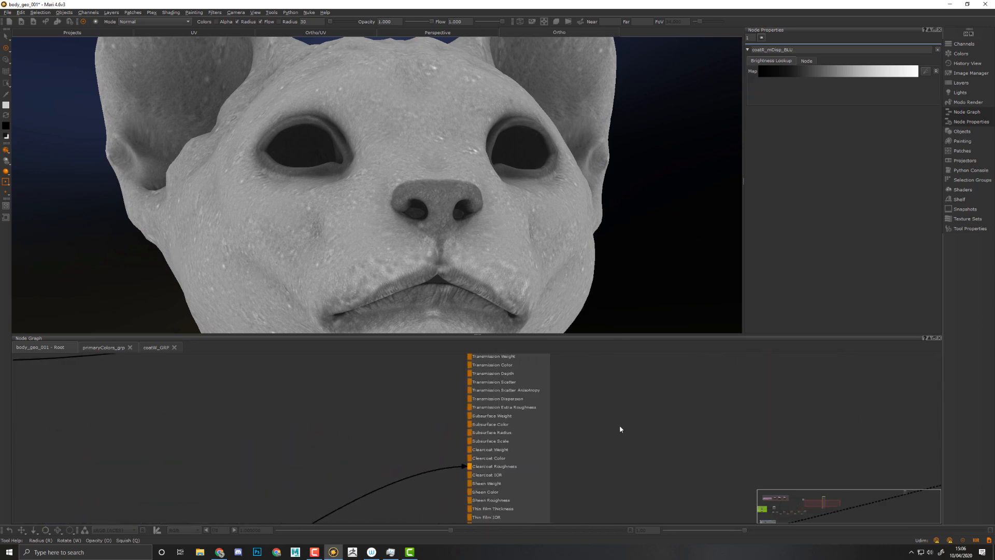
middle_click_drag(616, 409, 618, 536)
left_click(502, 387)
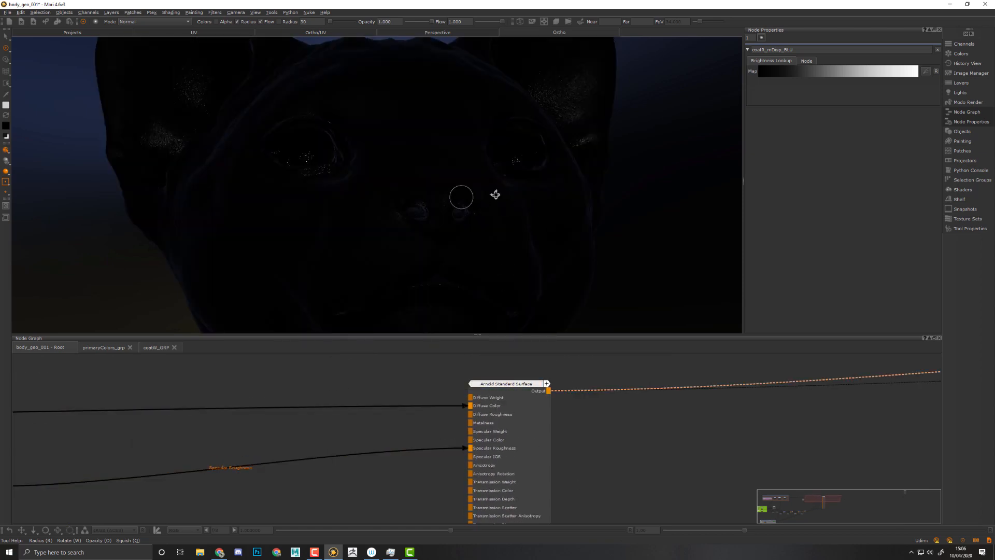
left_click_drag(496, 195, 520, 195, "alt")
left_click(84, 531)
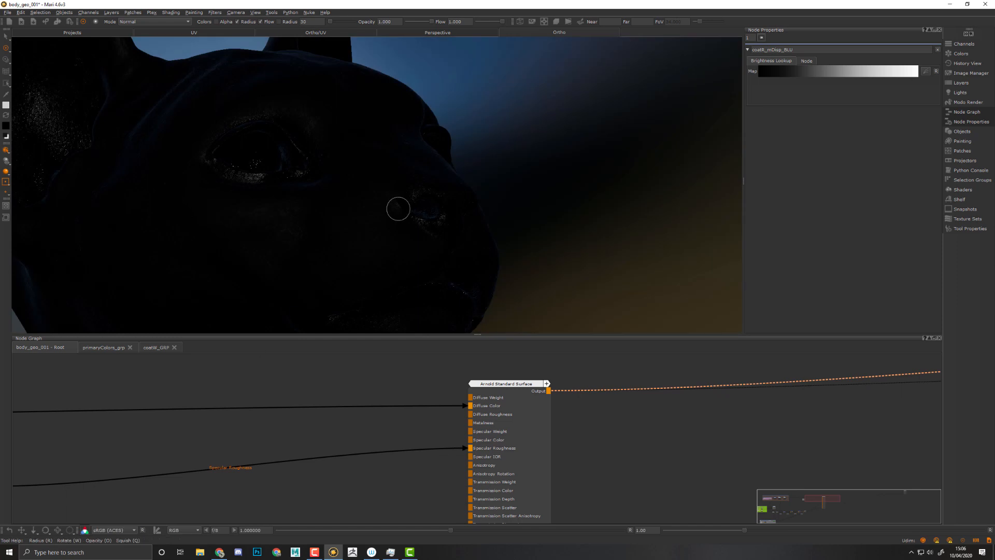
Inspect the shaded cat head in profile and from a wider three-quarter view.
middle_click_drag(398, 209, 506, 217, "alt")
left_click_drag(519, 223, 413, 227, "alt")
mouse_move(480, 232)
left_mouse_down("alt")
mouse_move(413, 235)
mouse_move(560, 233)
mouse_move(573, 242)
left_mouse_up("alt")
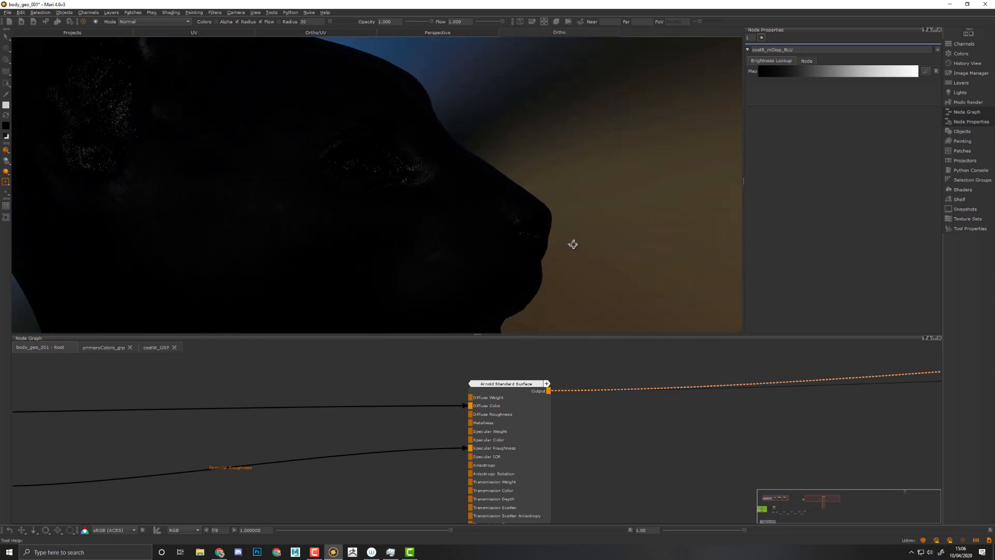
mouse_move(624, 188)
left_mouse_down("alt")
mouse_move(649, 184)
mouse_move(655, 195)
left_mouse_up("alt")
right_click_drag(646, 211, 604, 209, "alt")
left_click_drag(603, 209, 457, 208, "alt")
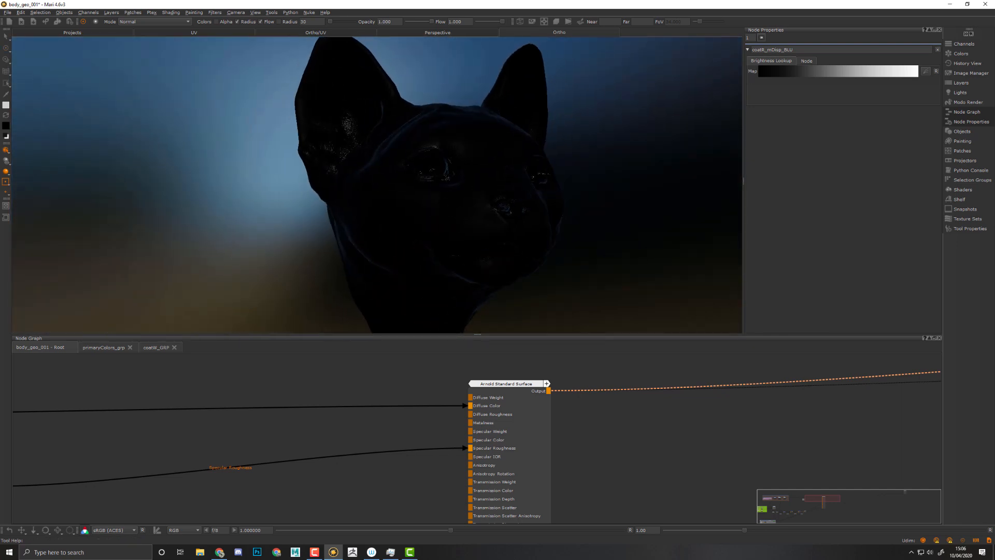
Examine the albedo network's albedoTld, primaryColors, secondaryColors and tertiaryColors groups and how they connect.
middle_click_drag(329, 471, 510, 467, "alt")
left_click(424, 422)
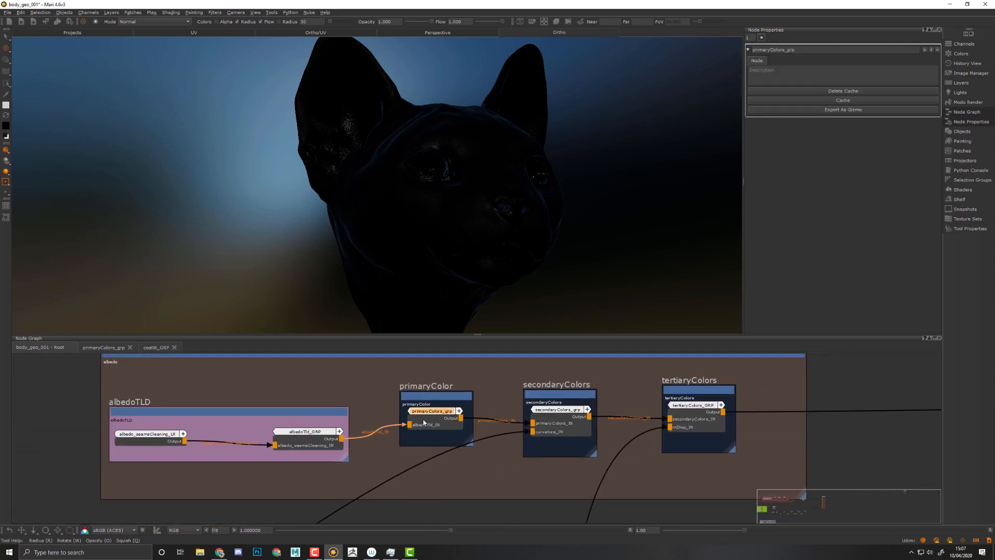
left_click(551, 425)
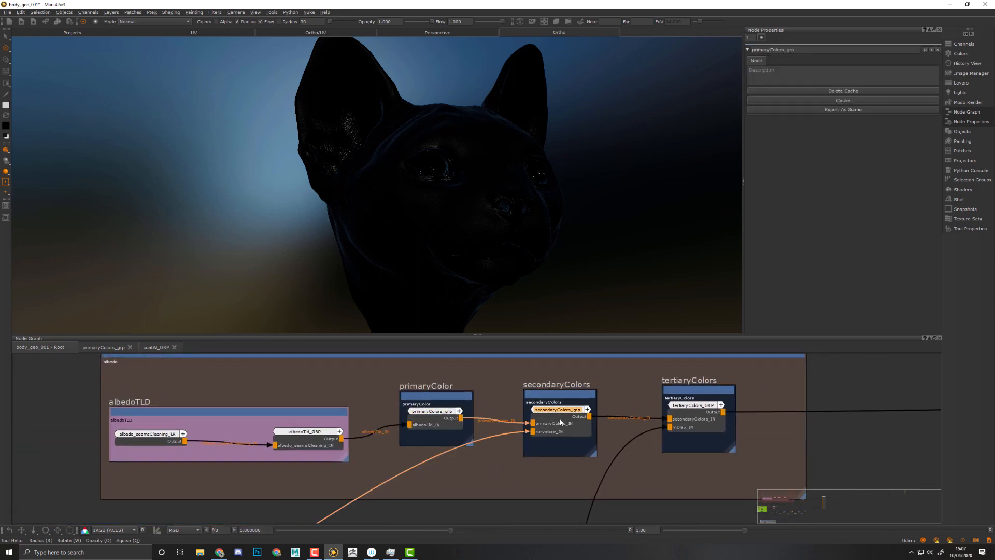
left_click(701, 411)
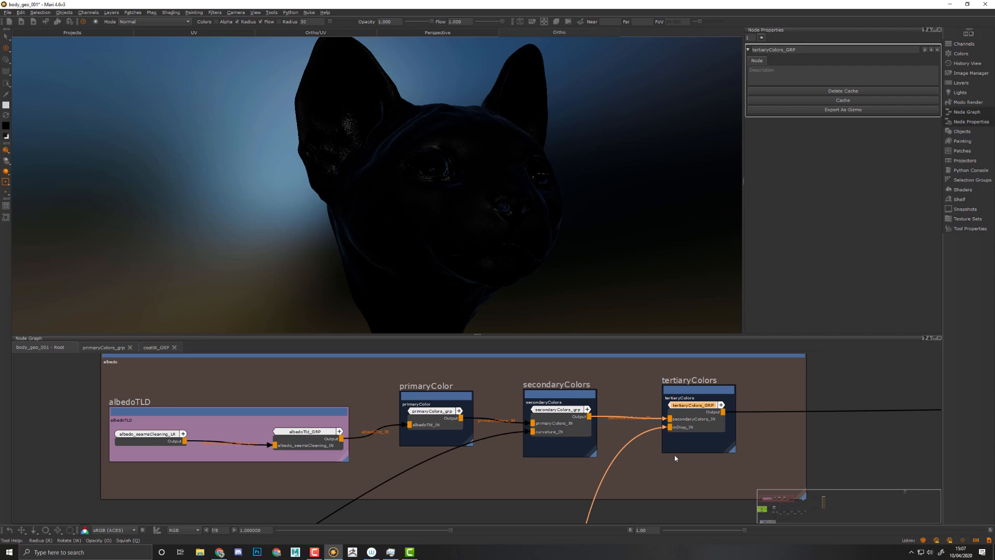
middle_click_drag(675, 458, 712, 487)
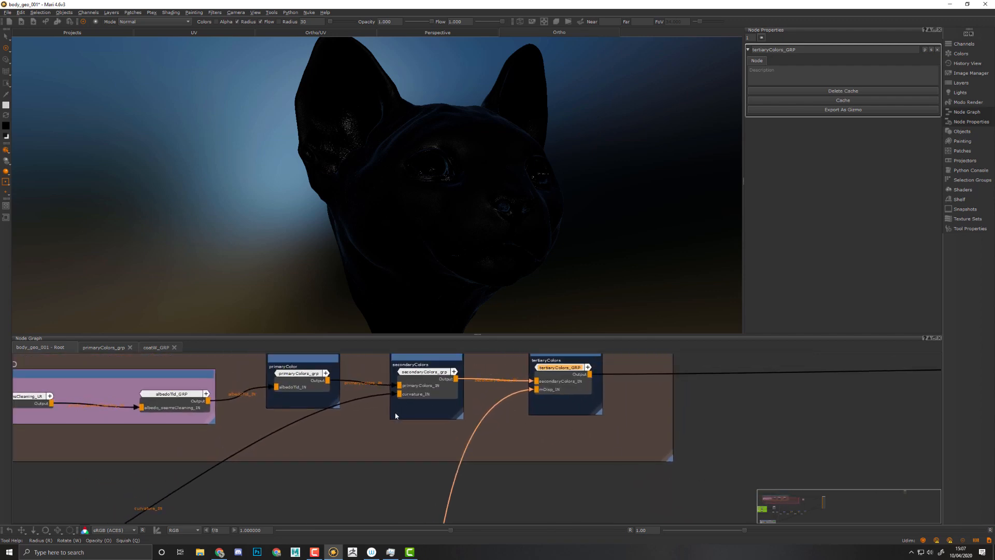
middle_click_drag(395, 413, 653, 450)
left_click(434, 430)
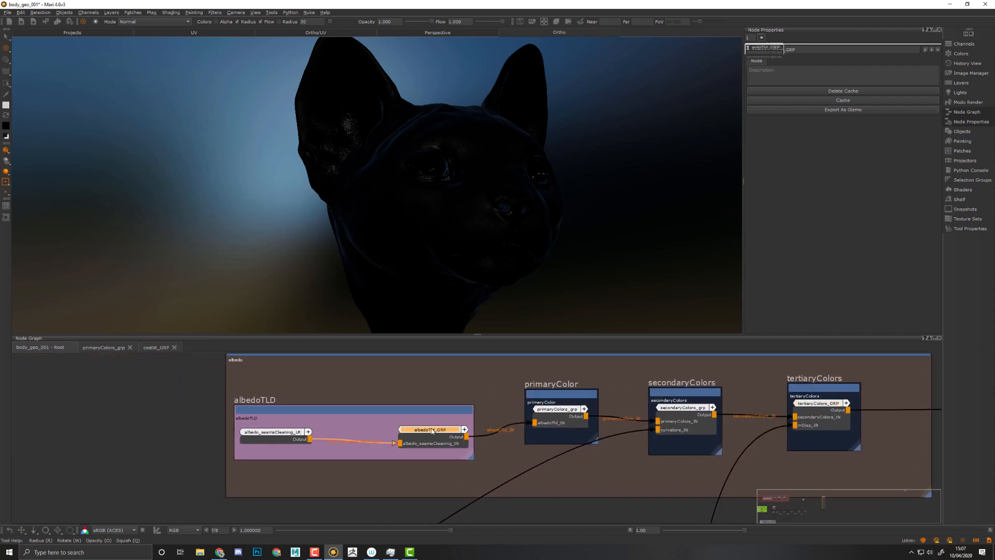
left_click(557, 409)
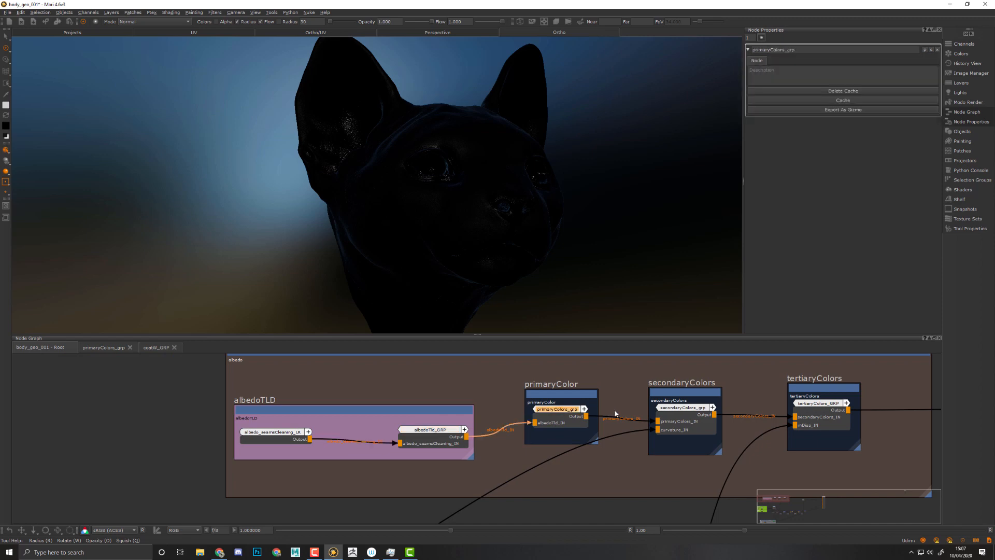
middle_click_drag(643, 459, 448, 458)
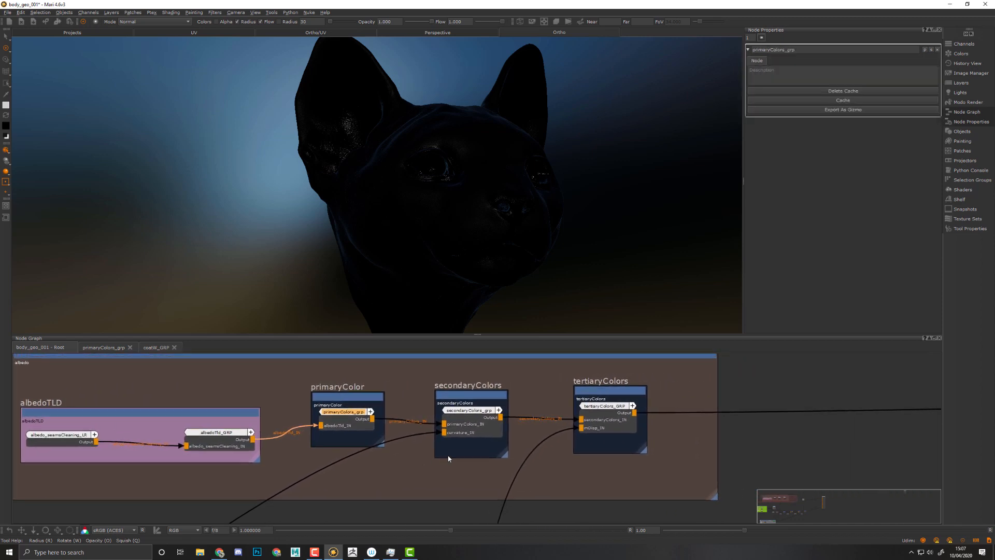
left_click(471, 411)
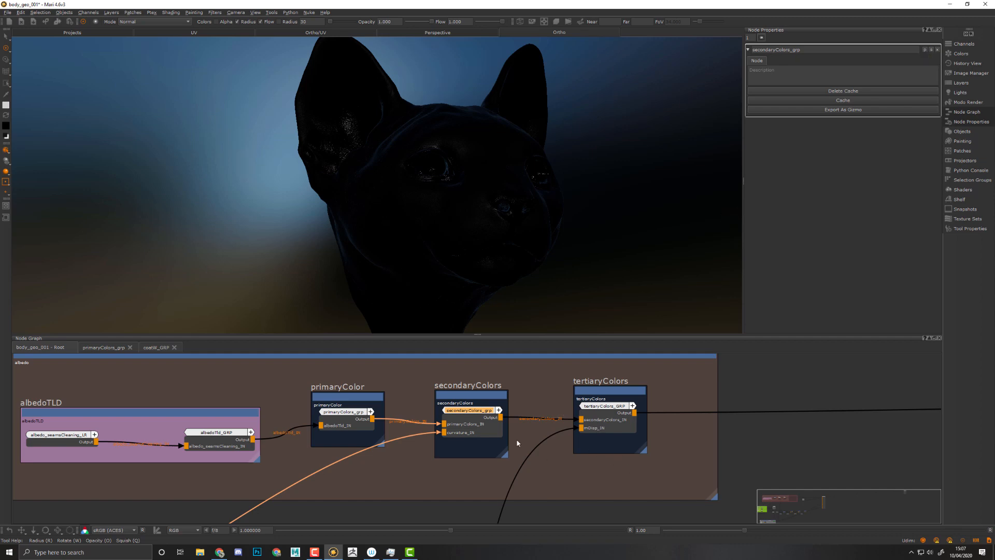
mouse_move(665, 460)
middle_mouse_down()
mouse_move(693, 453)
mouse_move(782, 462)
mouse_move(672, 454)
middle_mouse_up()
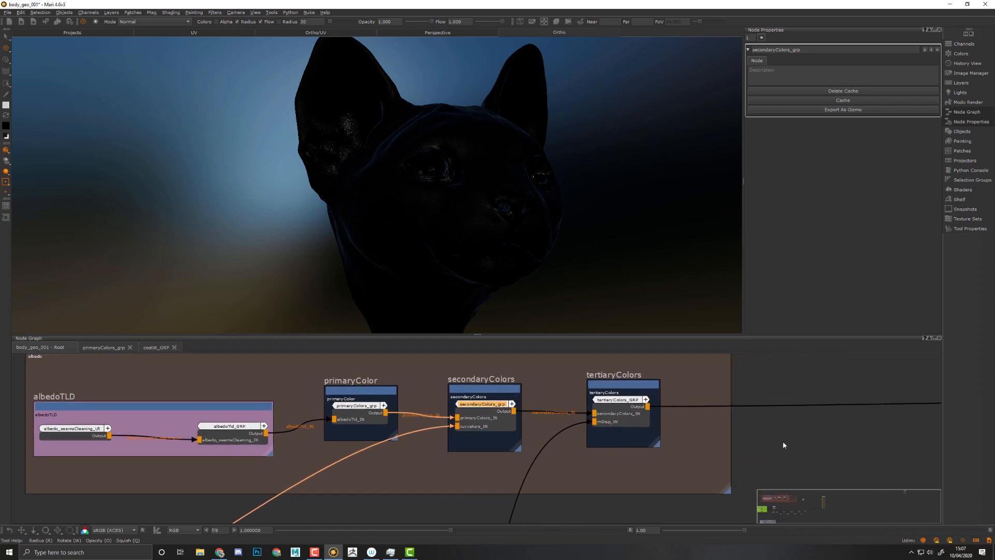
Connect the specW_CLR output to the Specular Weight input of Arnold Standard Surface and save the project.
middle_click_drag(811, 434, 330, 457)
middle_click_drag(606, 425, 82, 446)
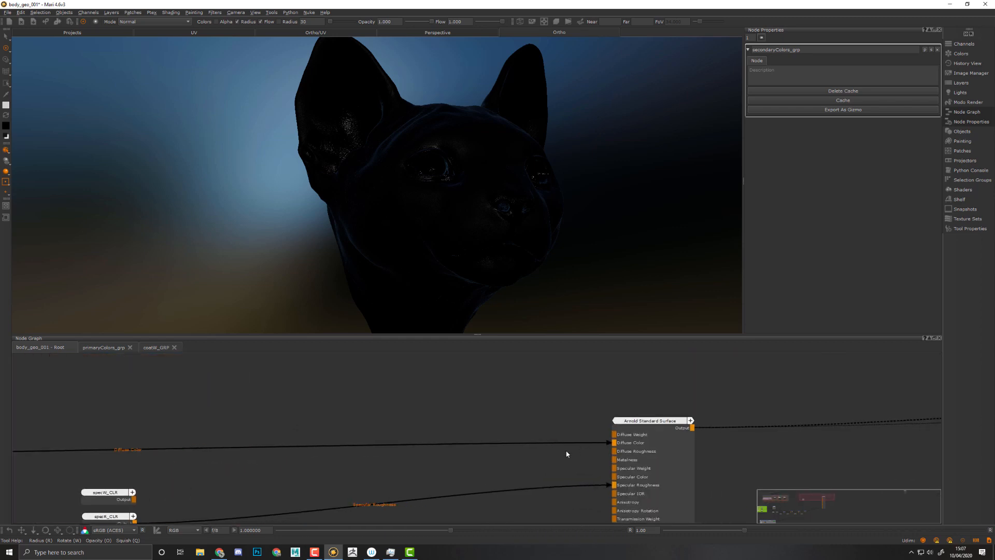
middle_click_drag(476, 487, 740, 458)
left_click_drag(400, 472, 885, 442)
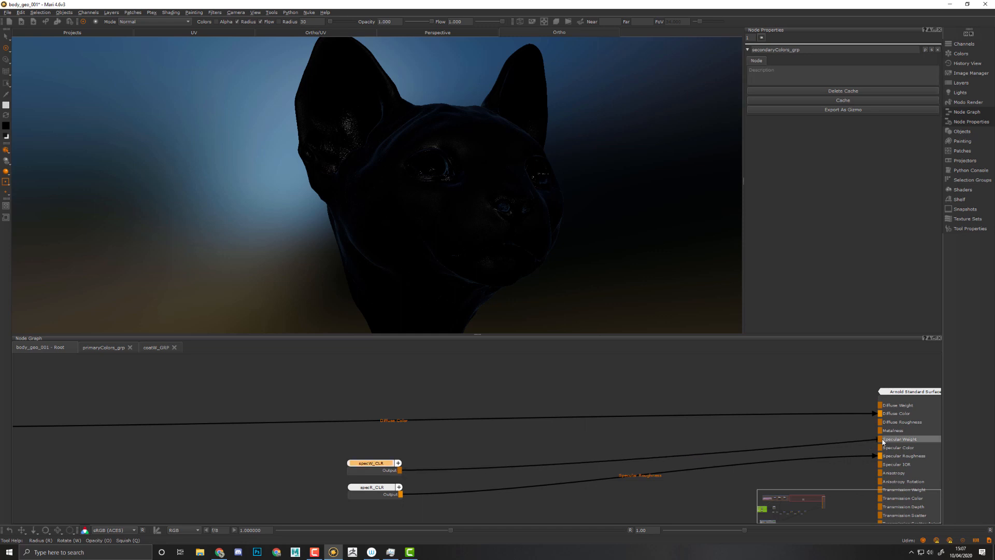
left_click_drag(884, 442, 883, 441)
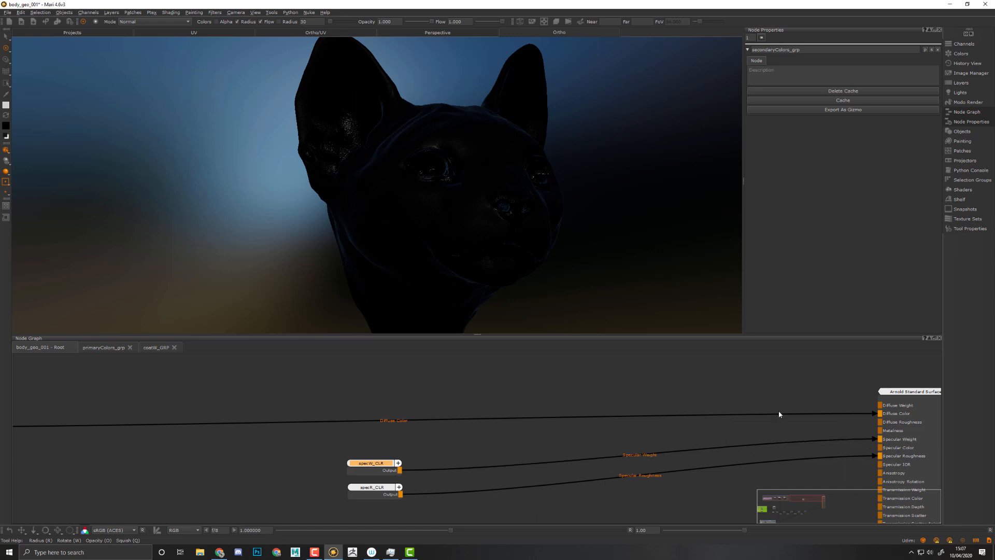
middle_click_drag(718, 411, 652, 400)
key("ctrl+s")
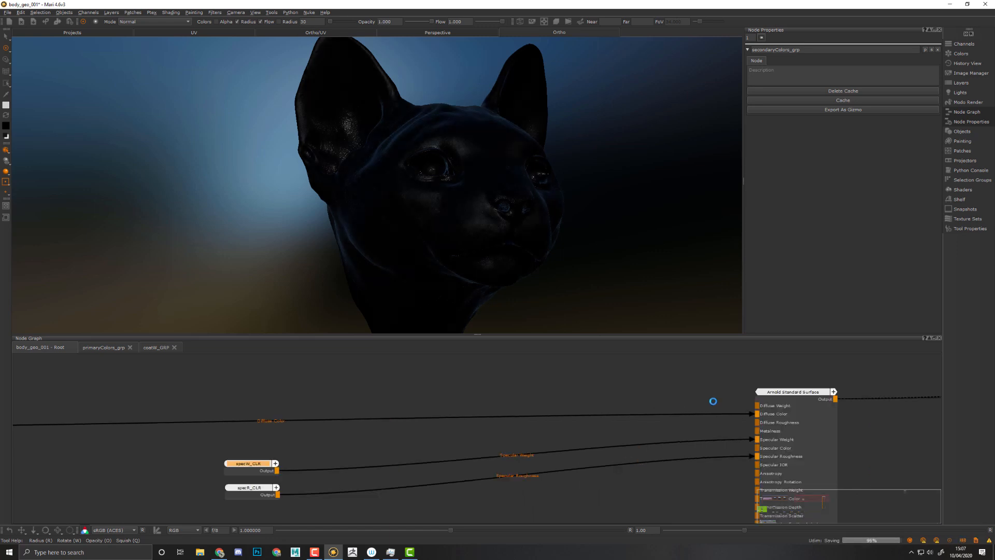